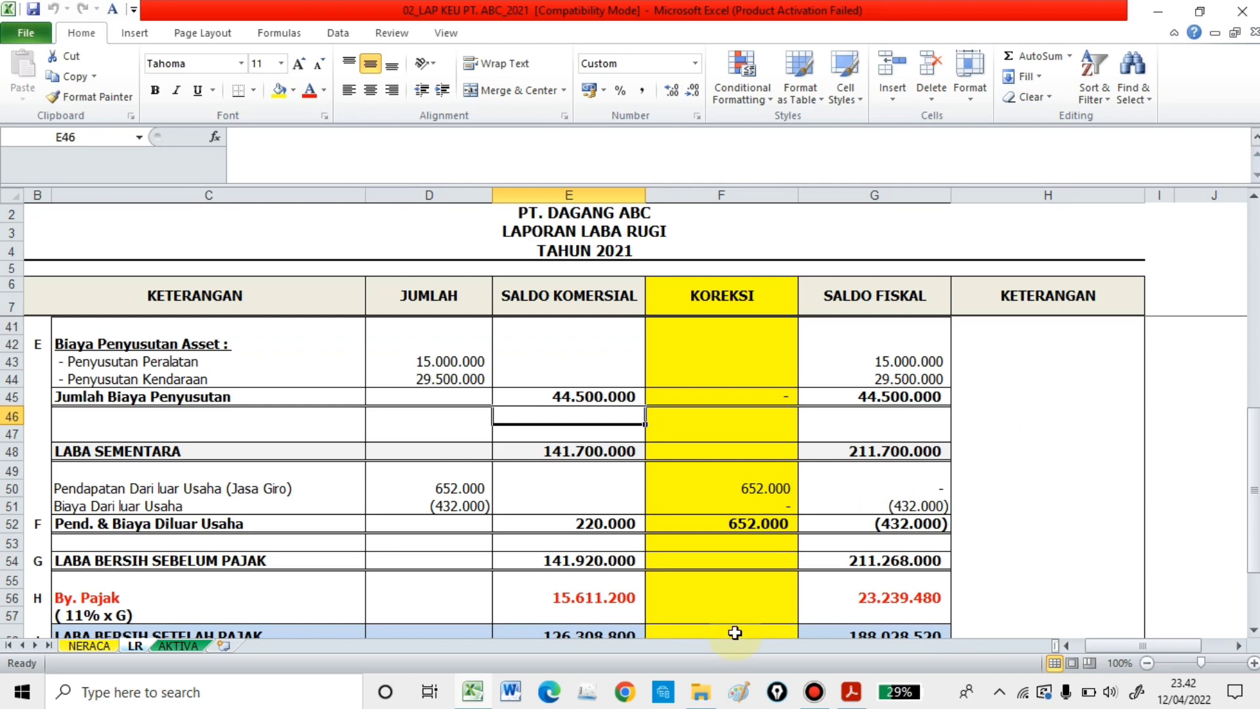
- Look through the workbook's sheets and review the fixed asset list on the AKTIVA sheet
click(86, 647)
click(130, 646)
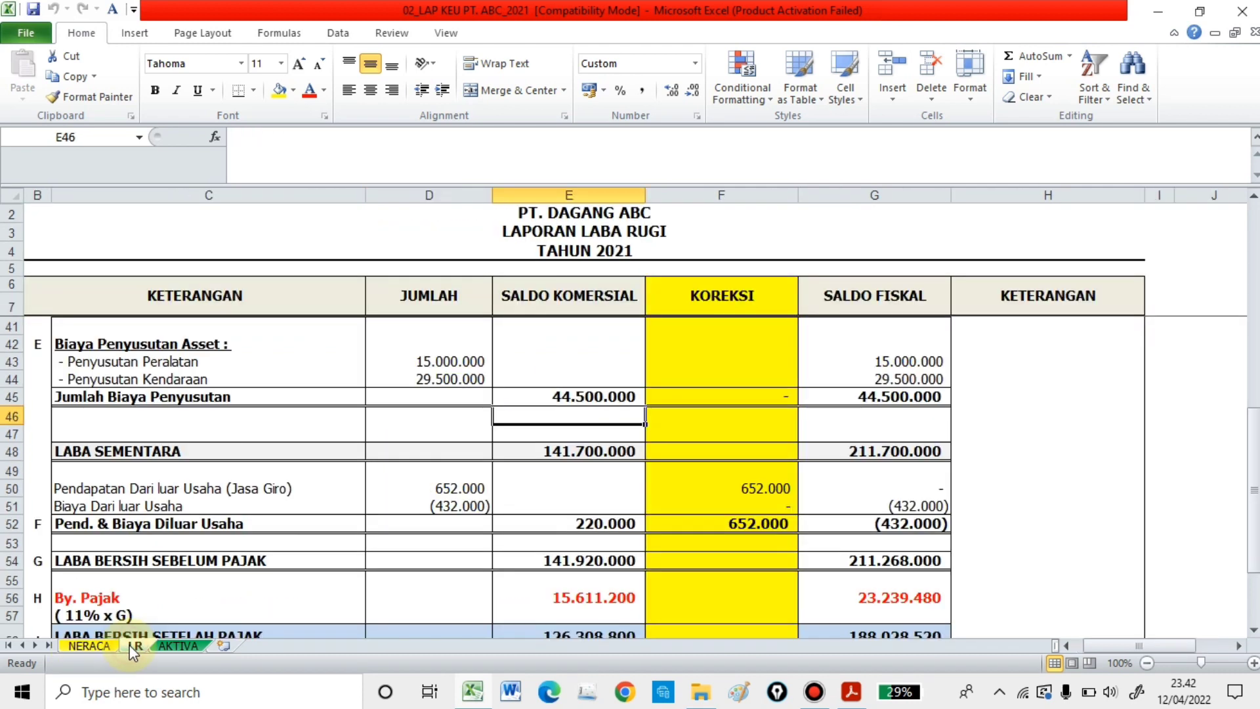
click(178, 646)
click(345, 518)
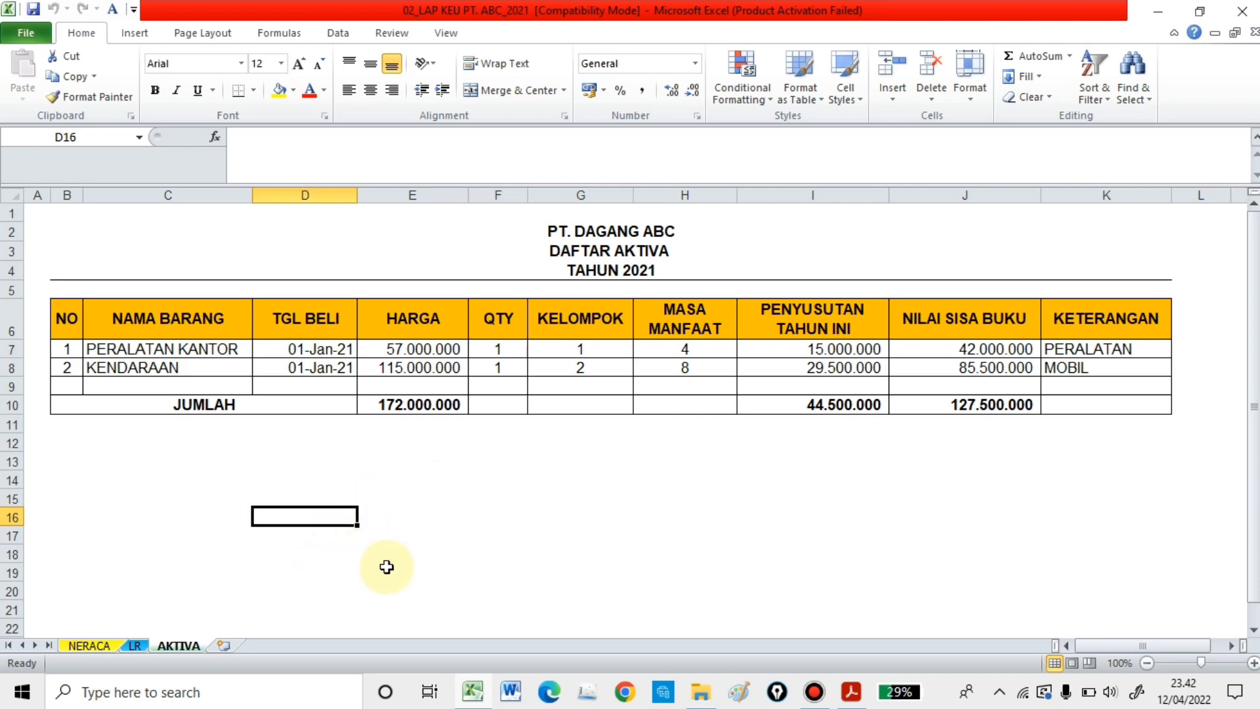
click(454, 575)
- Return to the LR sheet and review the company, report title and year lines in the LAPORAN LABA RUGI heading
click(134, 645)
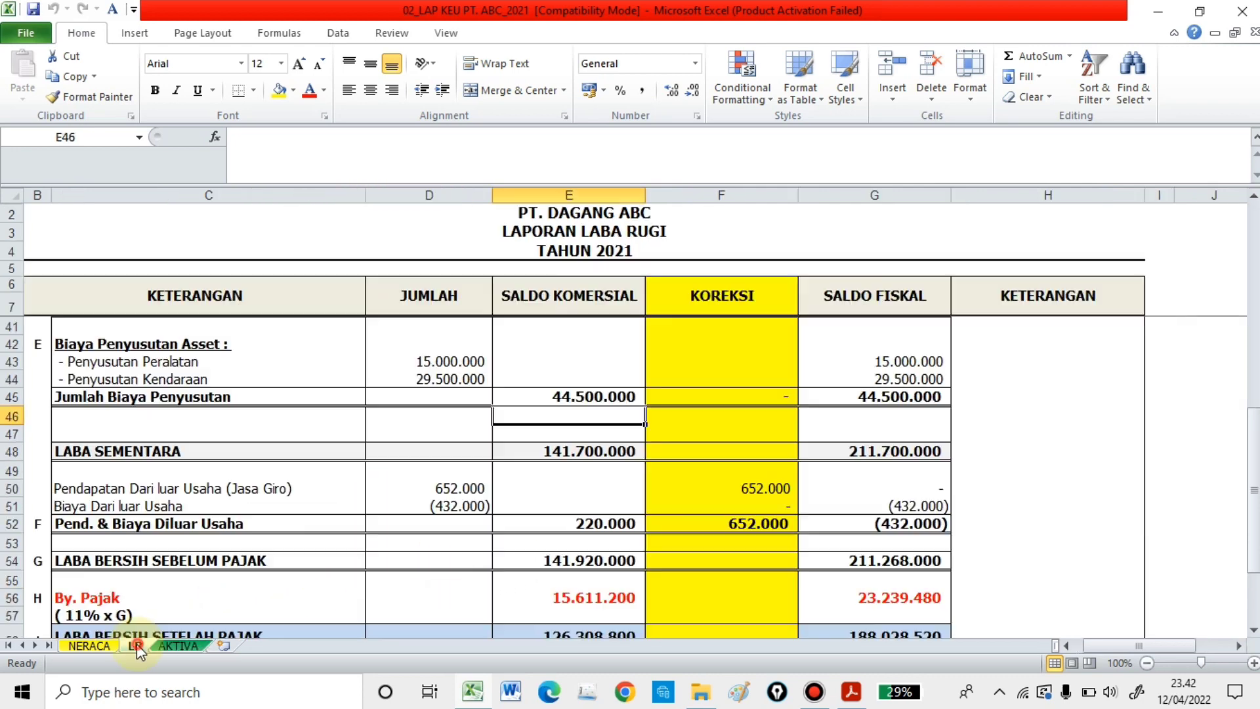
click(263, 539)
scroll(260, 540, up, 11)
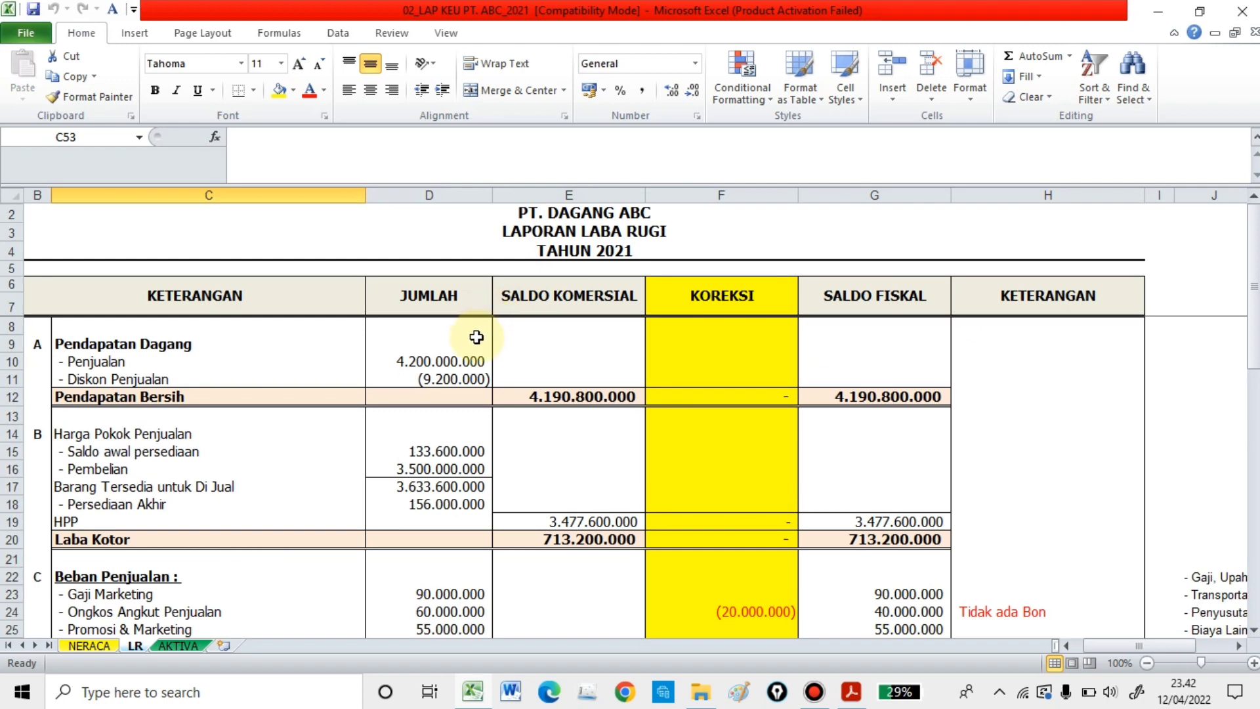
click(692, 345)
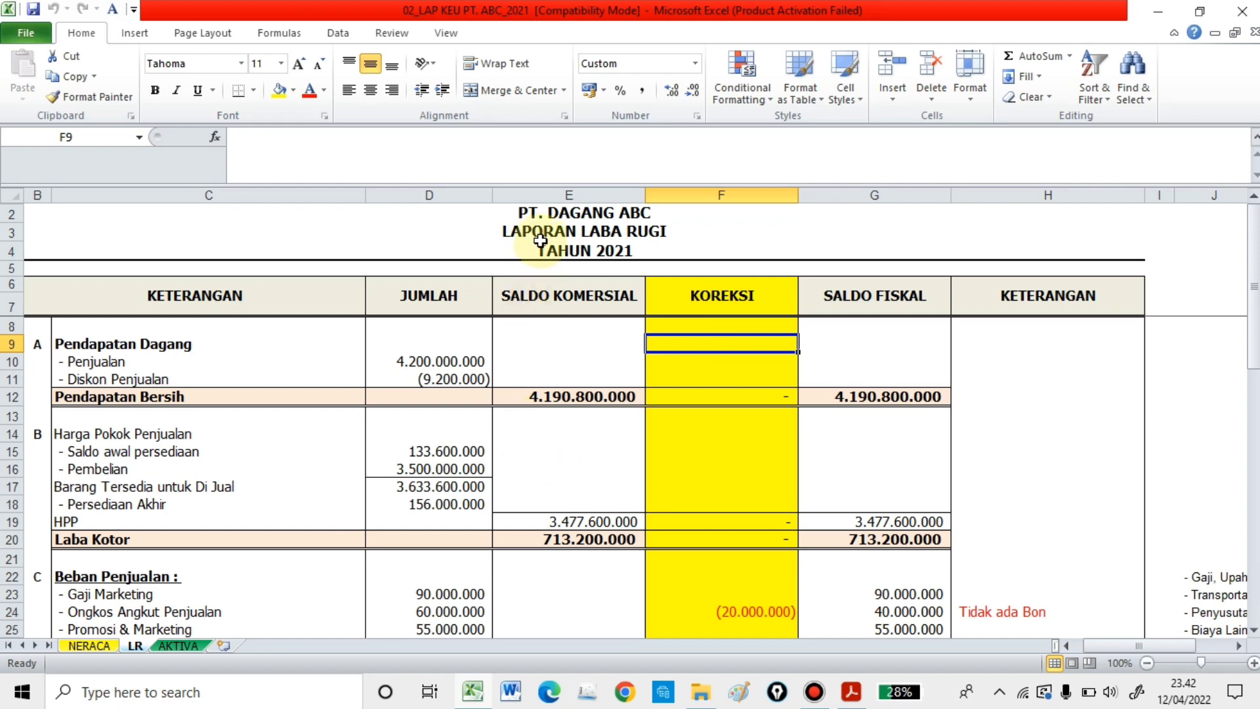
click(543, 217)
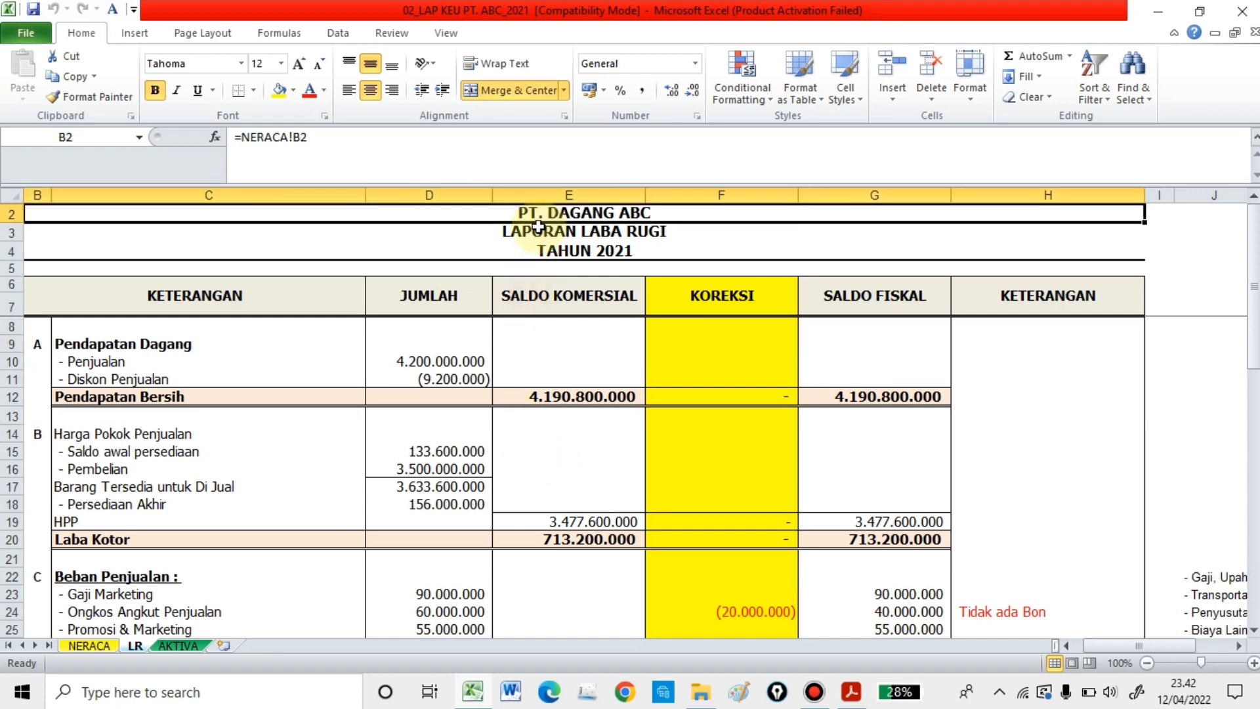
click(533, 238)
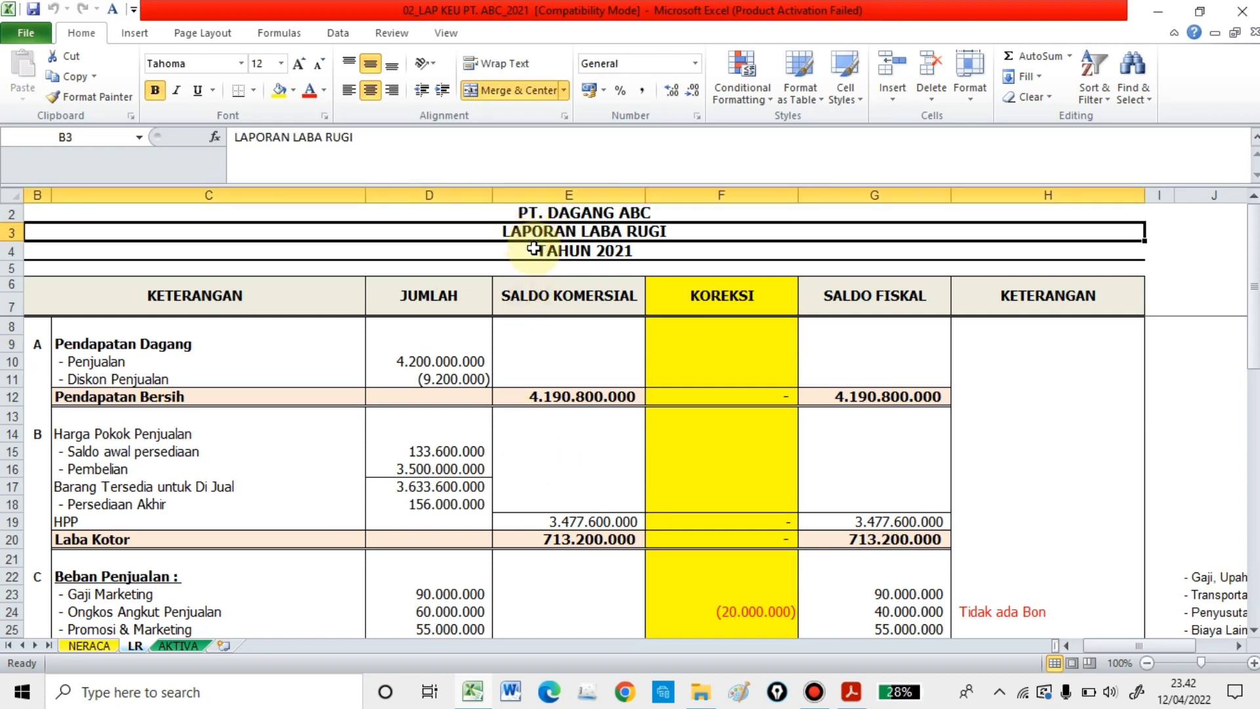
click(534, 249)
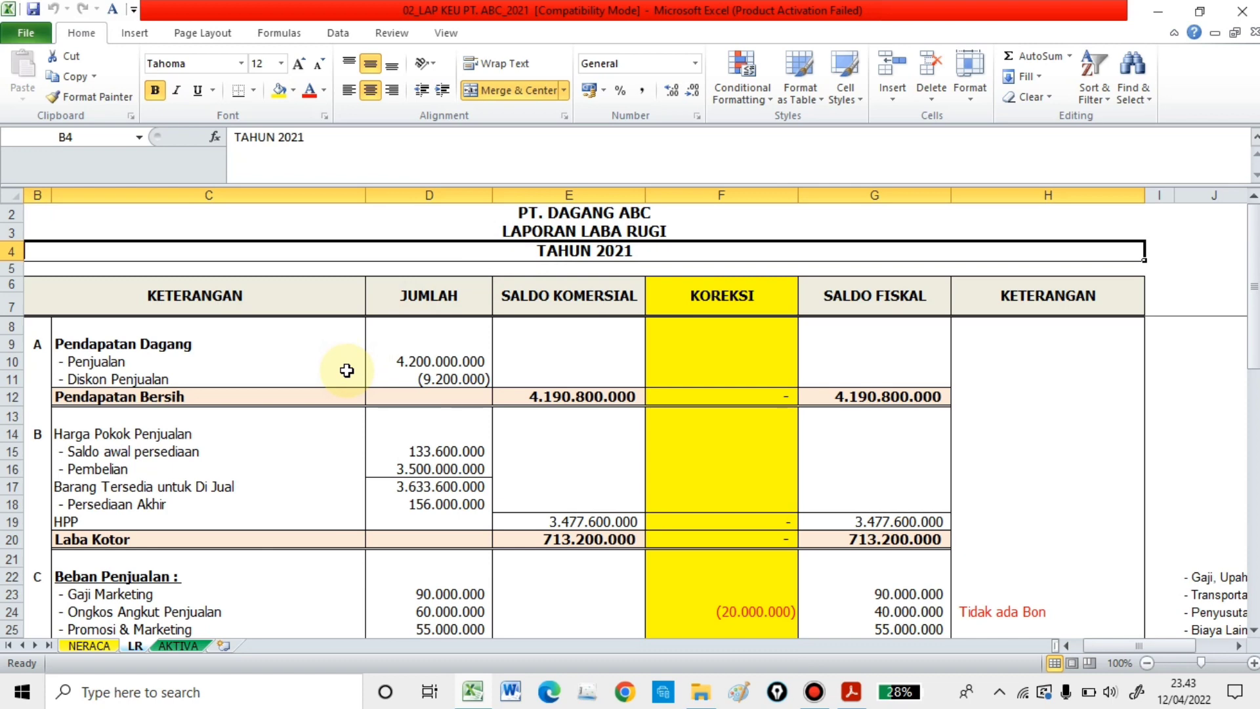
- Examine the Penjualan and Diskon Penjualan rows with their JUMLAH amounts under Pendapatan Dagang
click(276, 360)
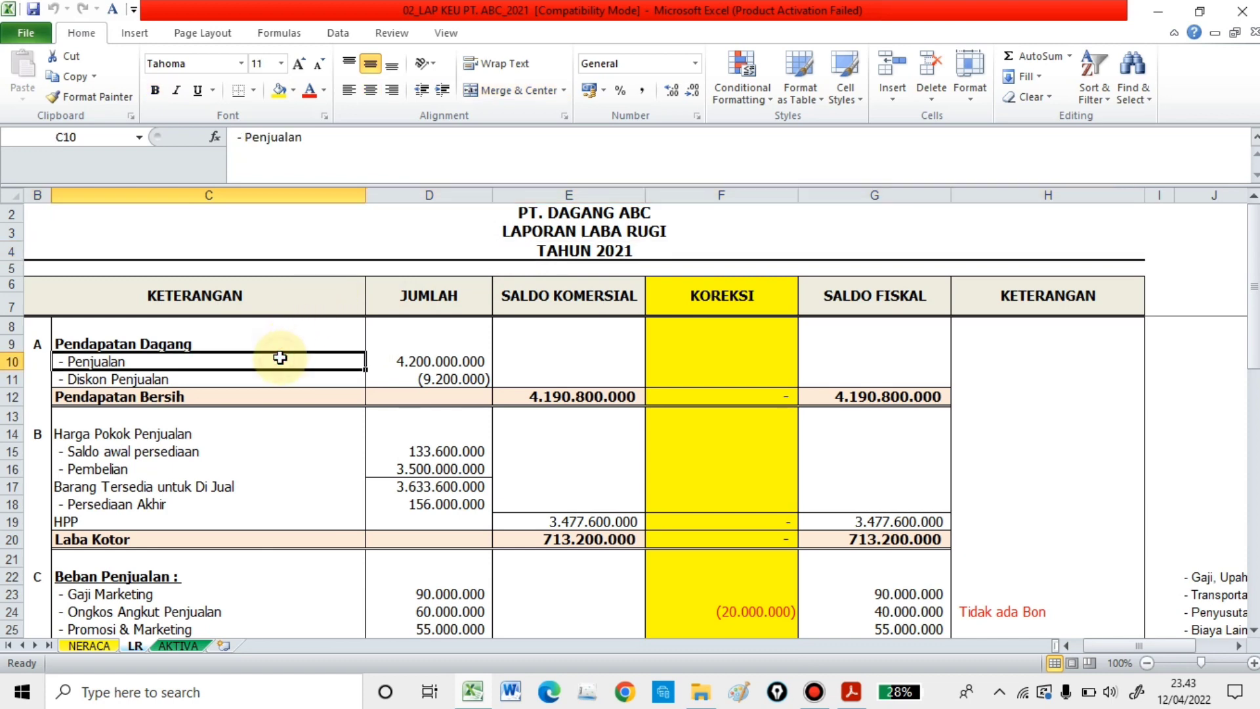
click(227, 382)
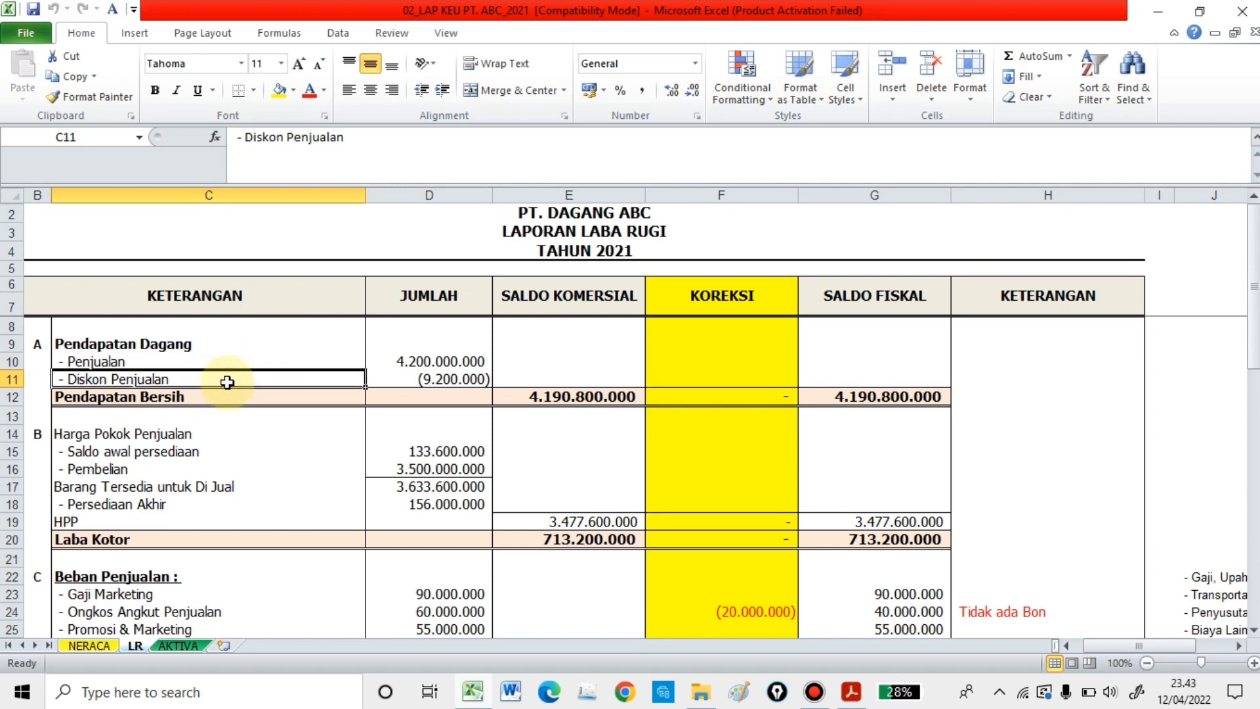
scroll(227, 383, down, 2)
scroll(227, 382, up, 2)
click(139, 344)
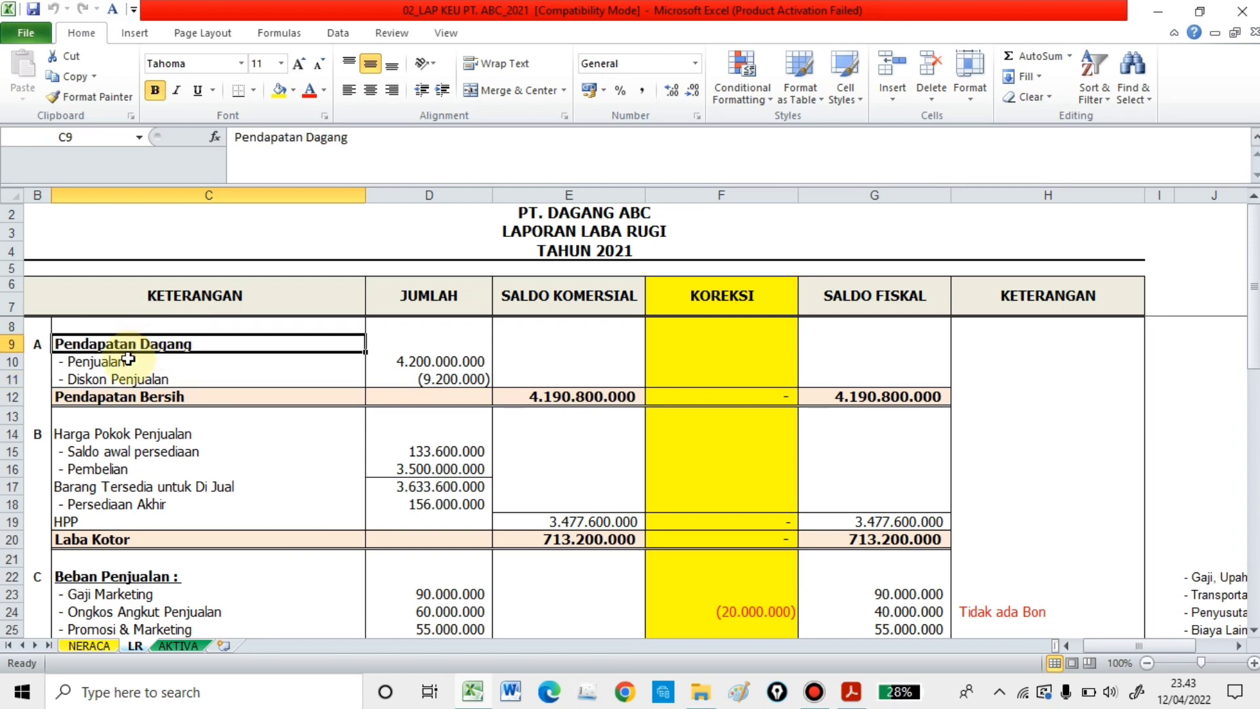
click(105, 368)
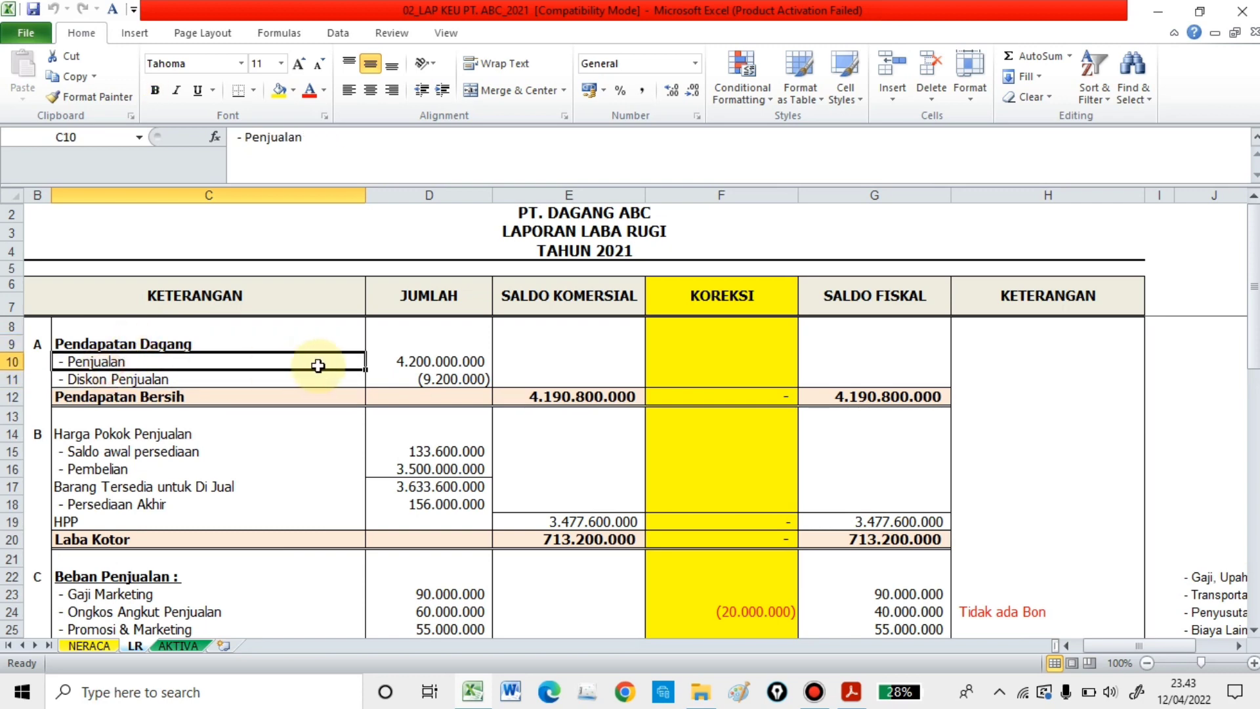
click(394, 361)
click(165, 374)
click(412, 378)
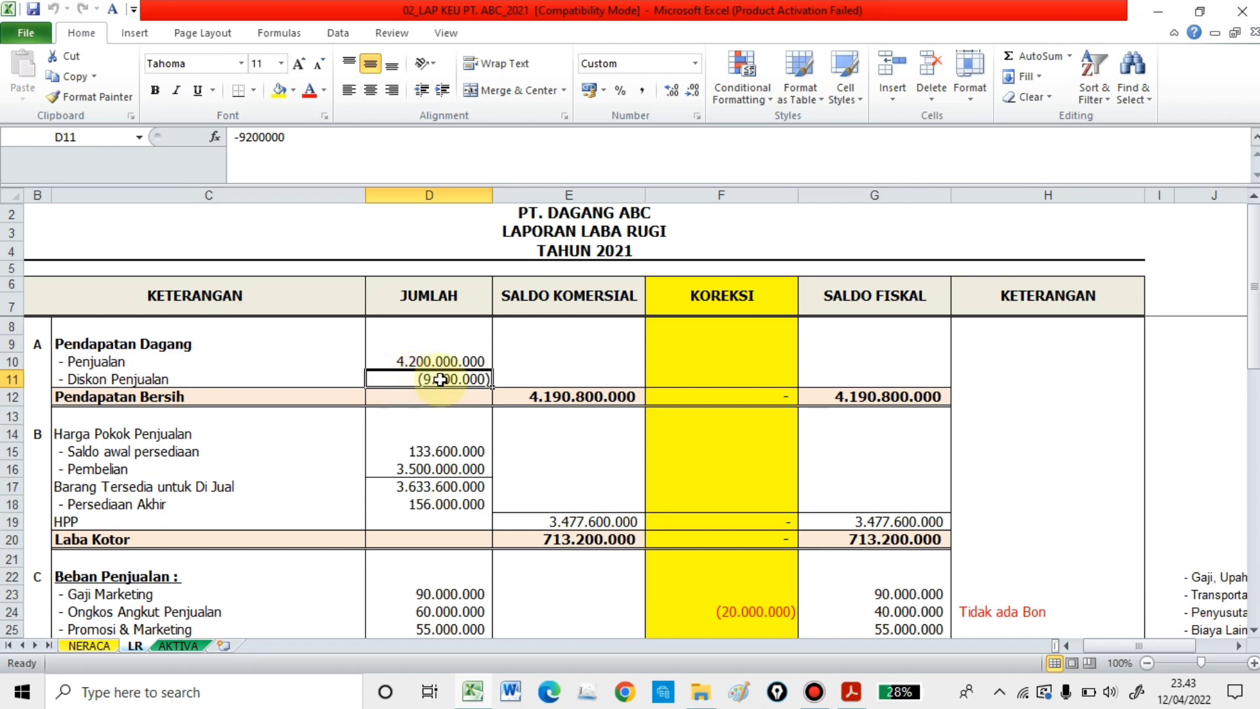
- Inspect the Pendapatan Bersih formulas for the commercial and fiscal balances and the Pendapatan Dagang correction cells
click(558, 396)
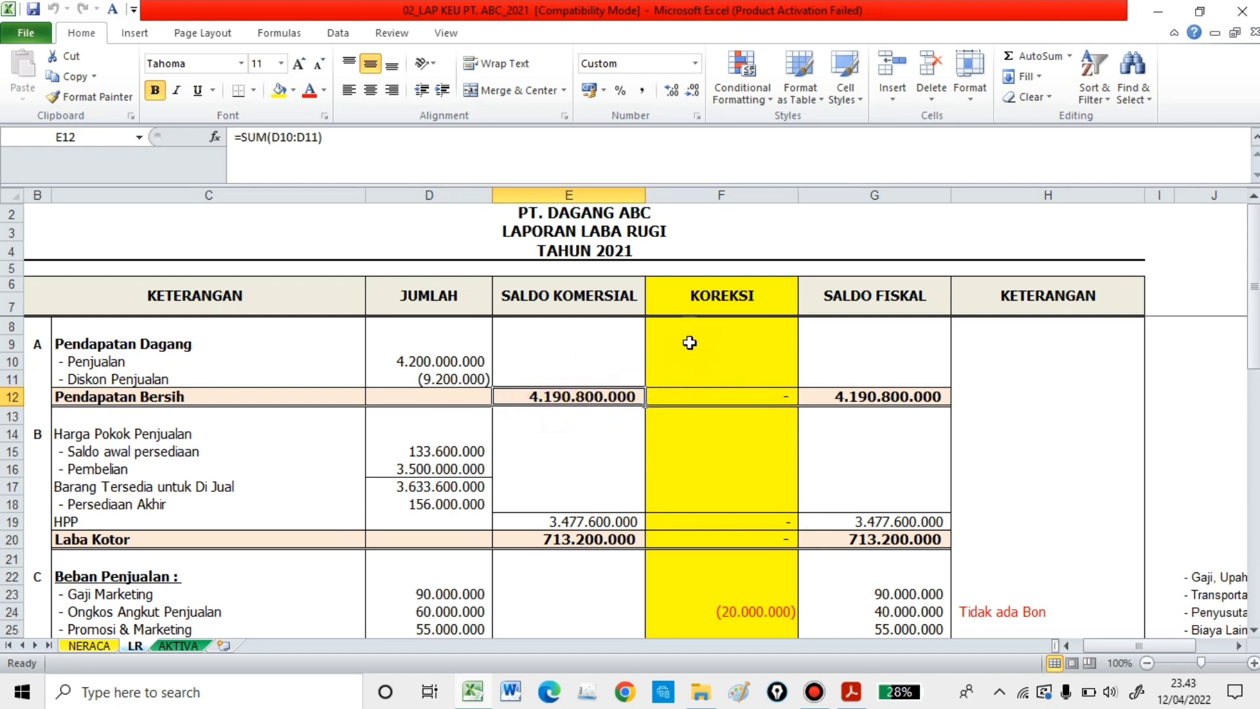
drag(676, 326, 765, 376)
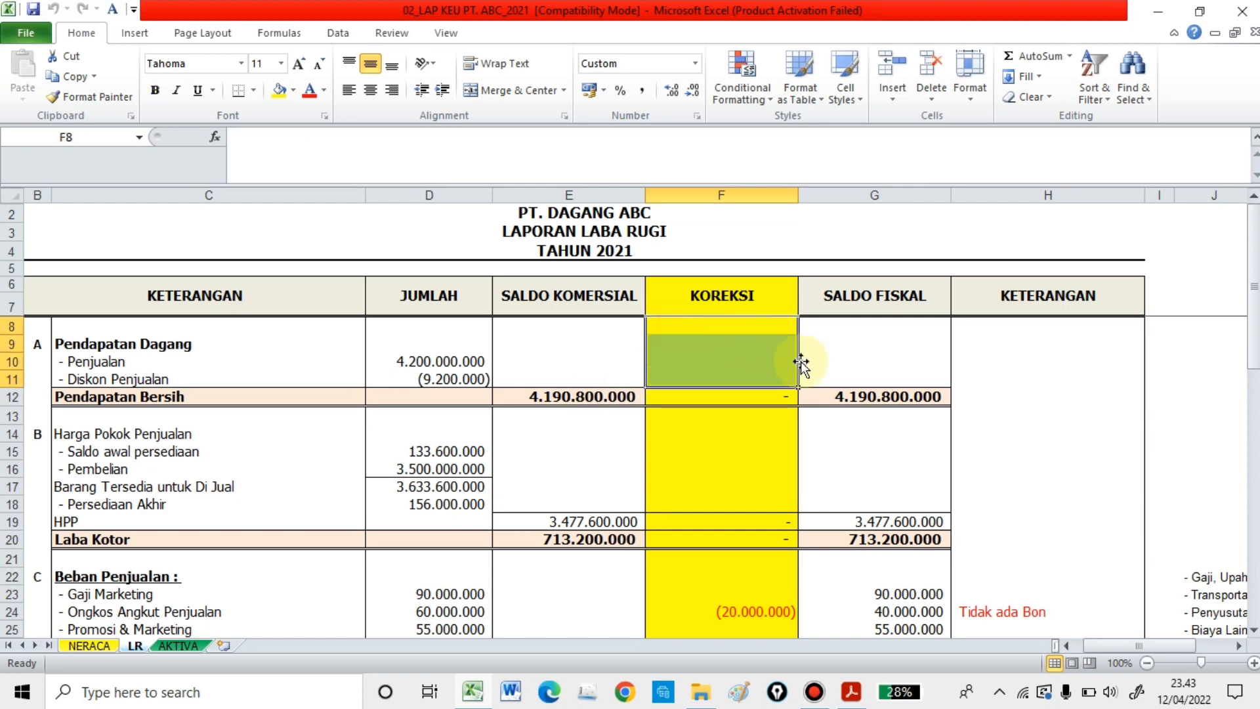
click(878, 399)
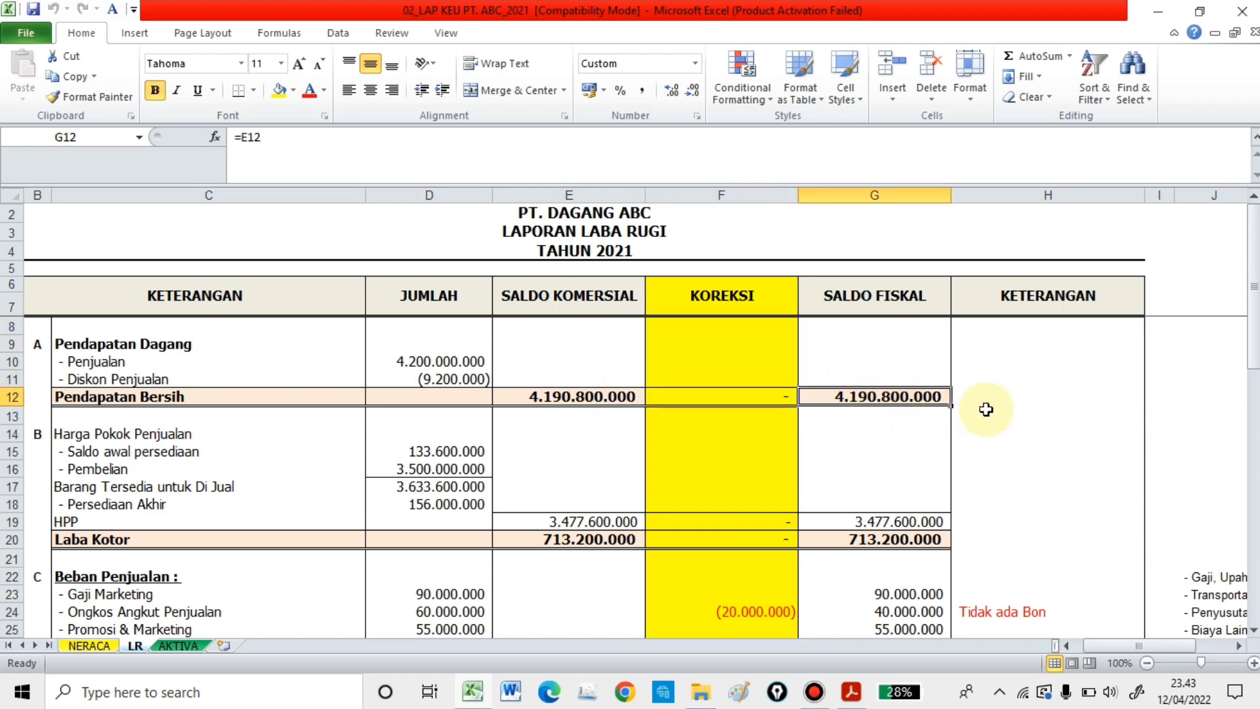
- Examine the Harga Pokok Penjualan rows from opening stock and purchases to goods available for sale and closing stock
scroll(577, 459, down, 1)
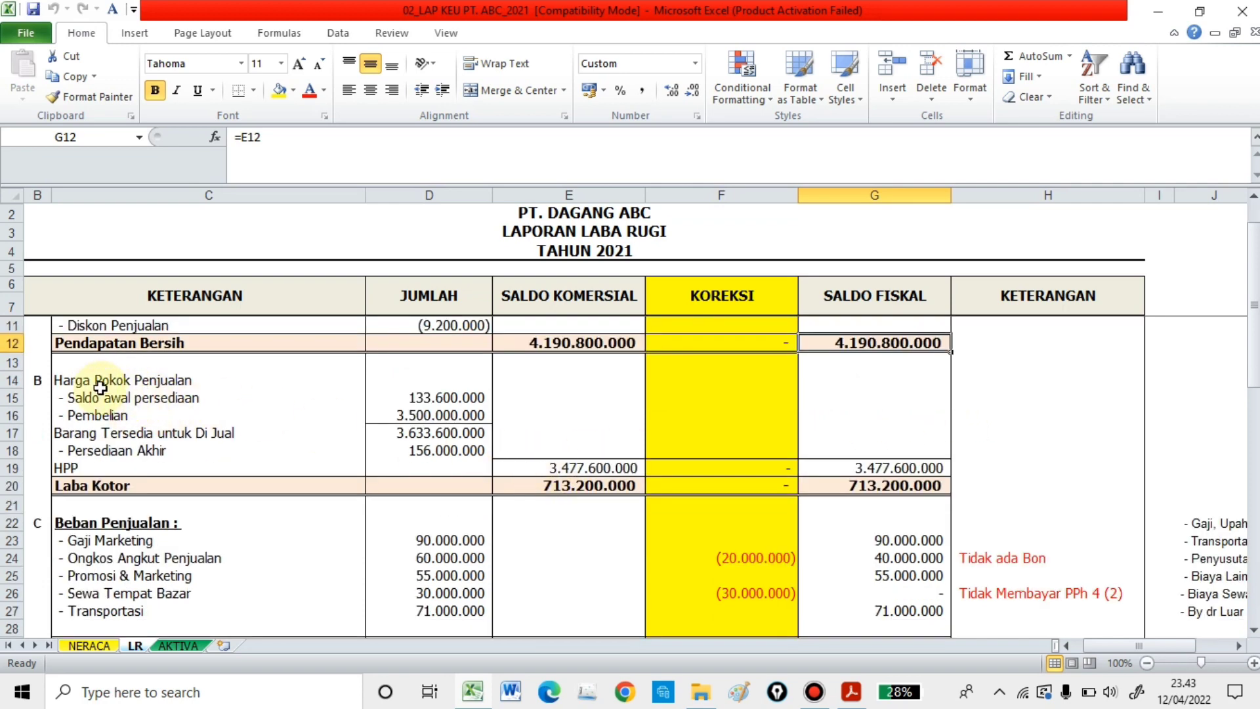
click(78, 381)
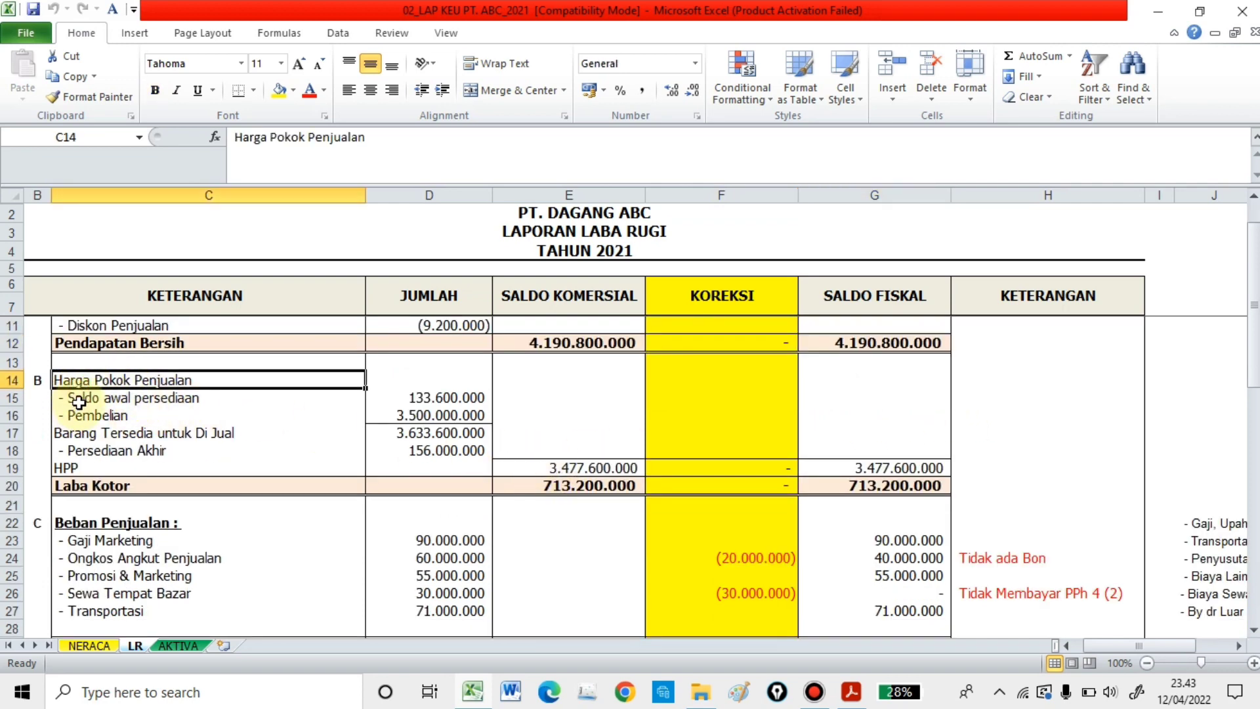
click(78, 401)
click(449, 402)
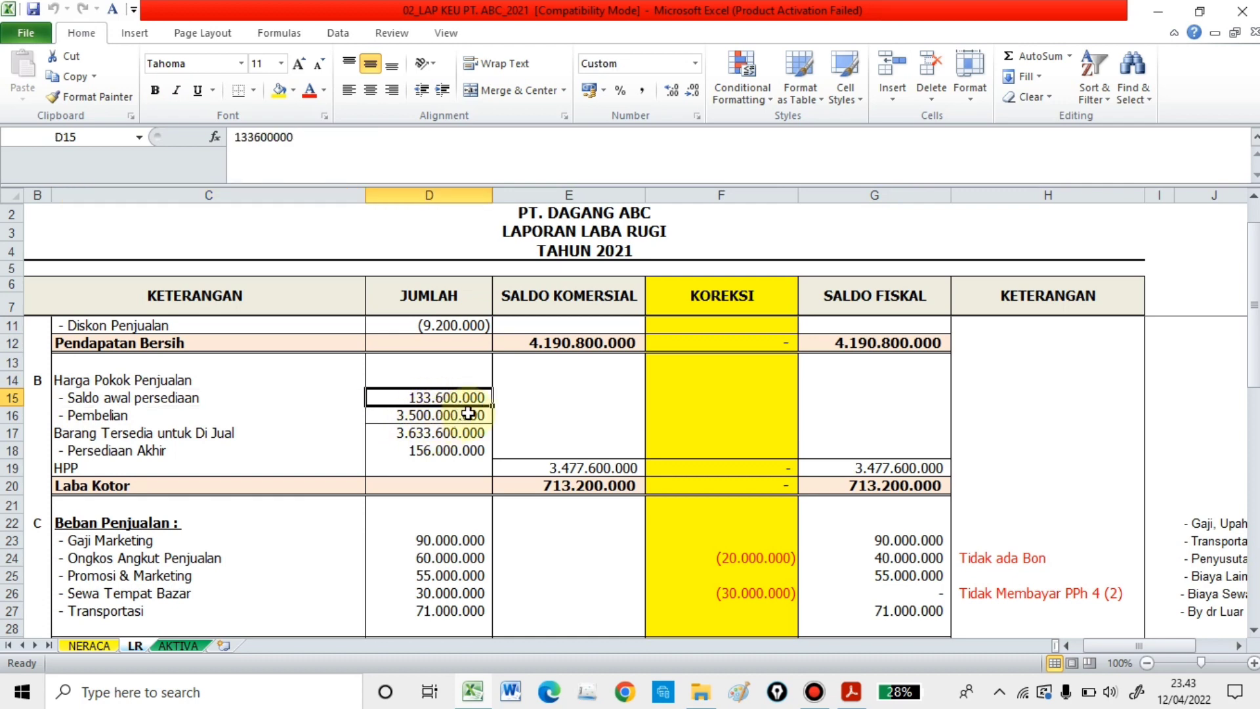
click(170, 418)
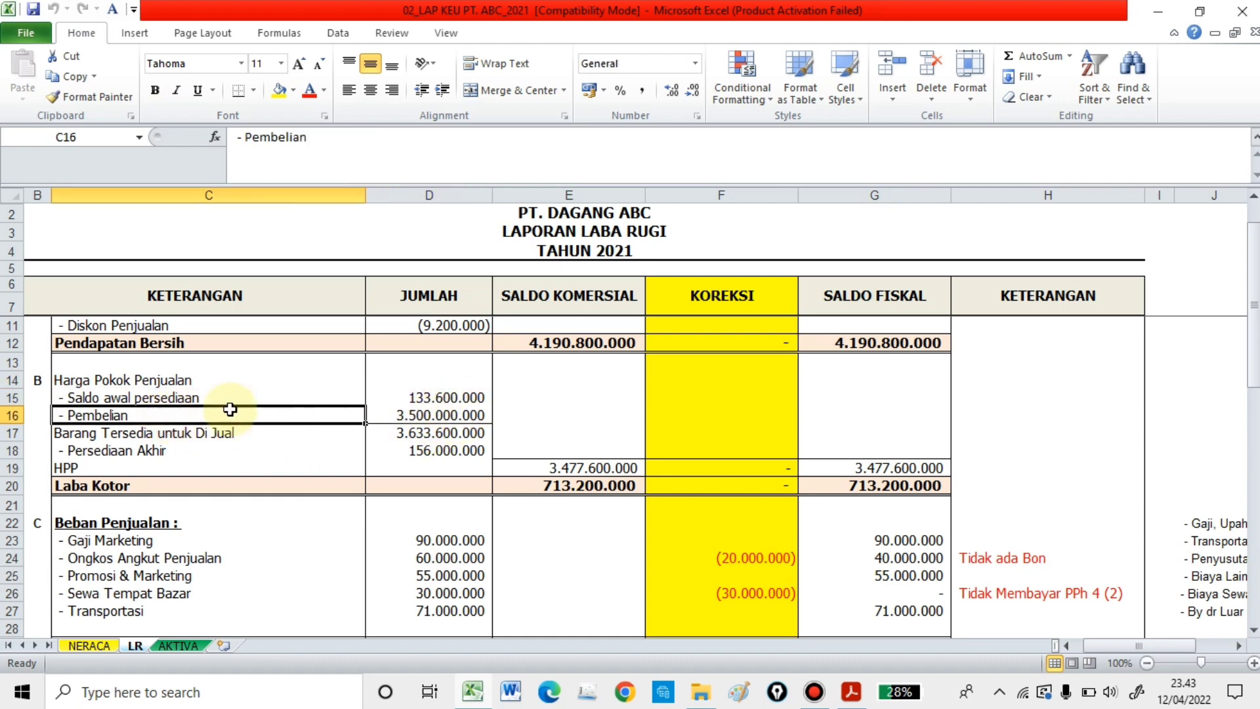
click(455, 417)
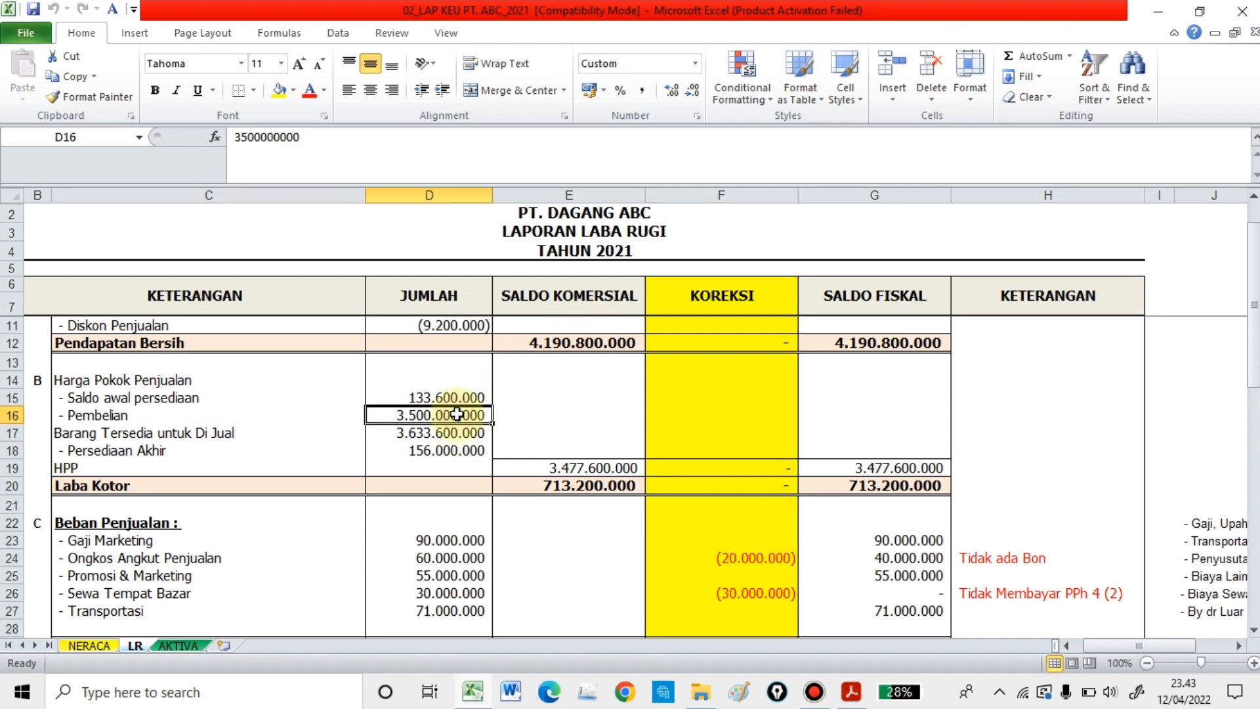
click(99, 435)
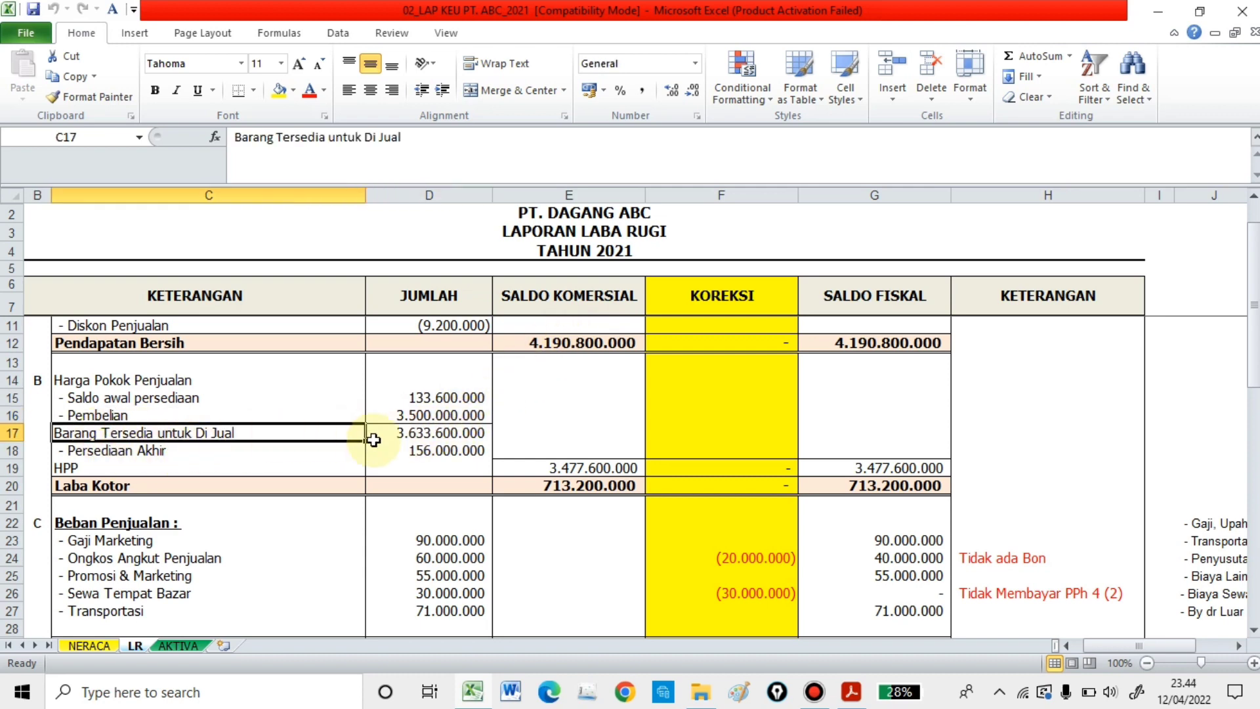
click(470, 433)
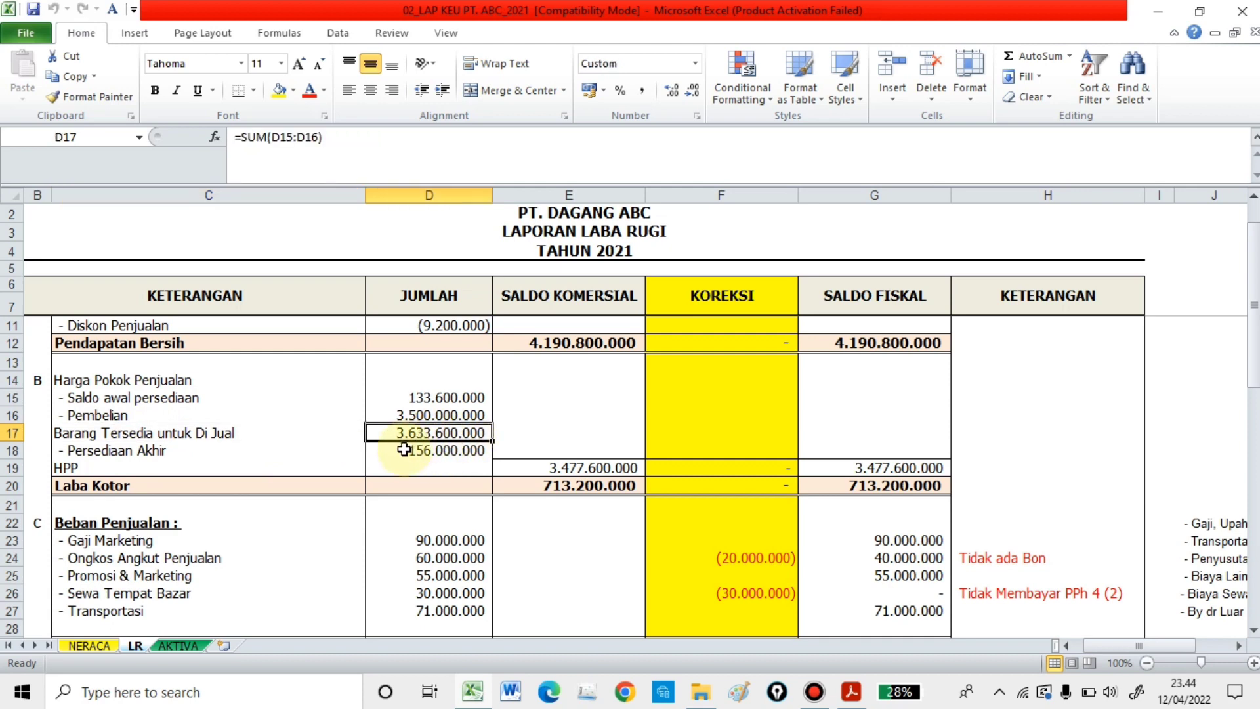
click(136, 454)
click(437, 453)
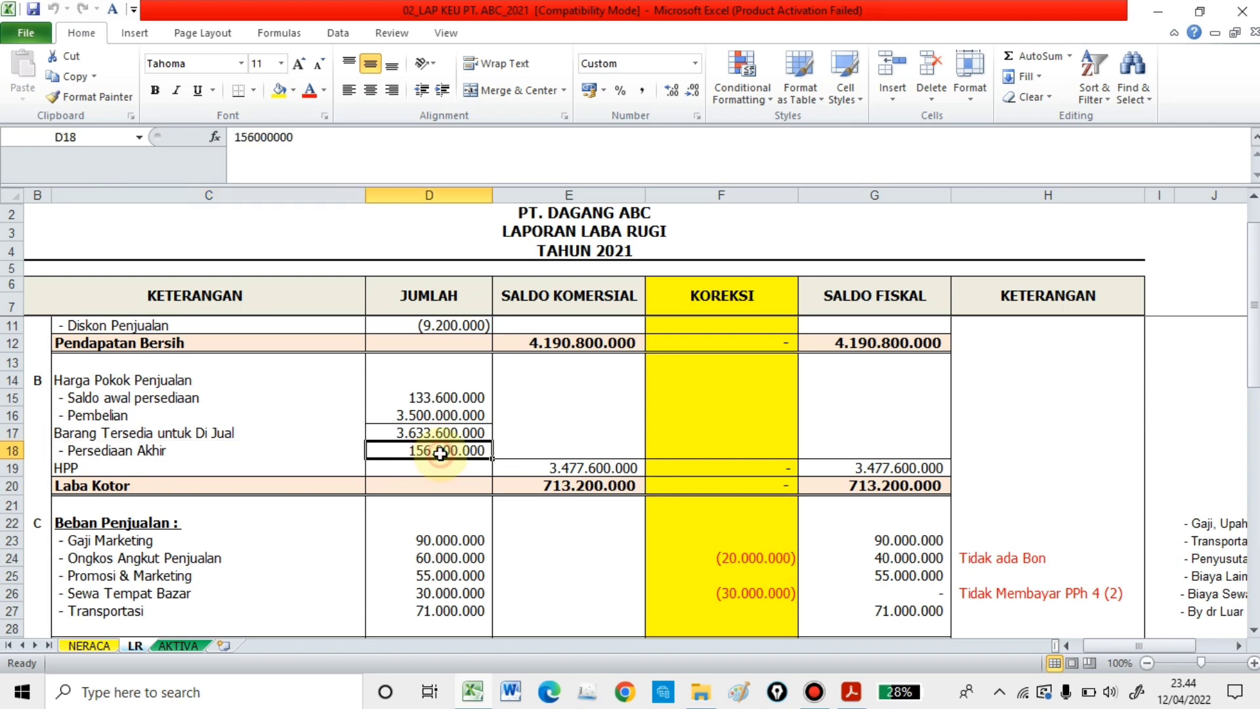
- Inspect the formulas for HPP and Laba Kotor in the SALDO KOMERSIAL column
click(598, 470)
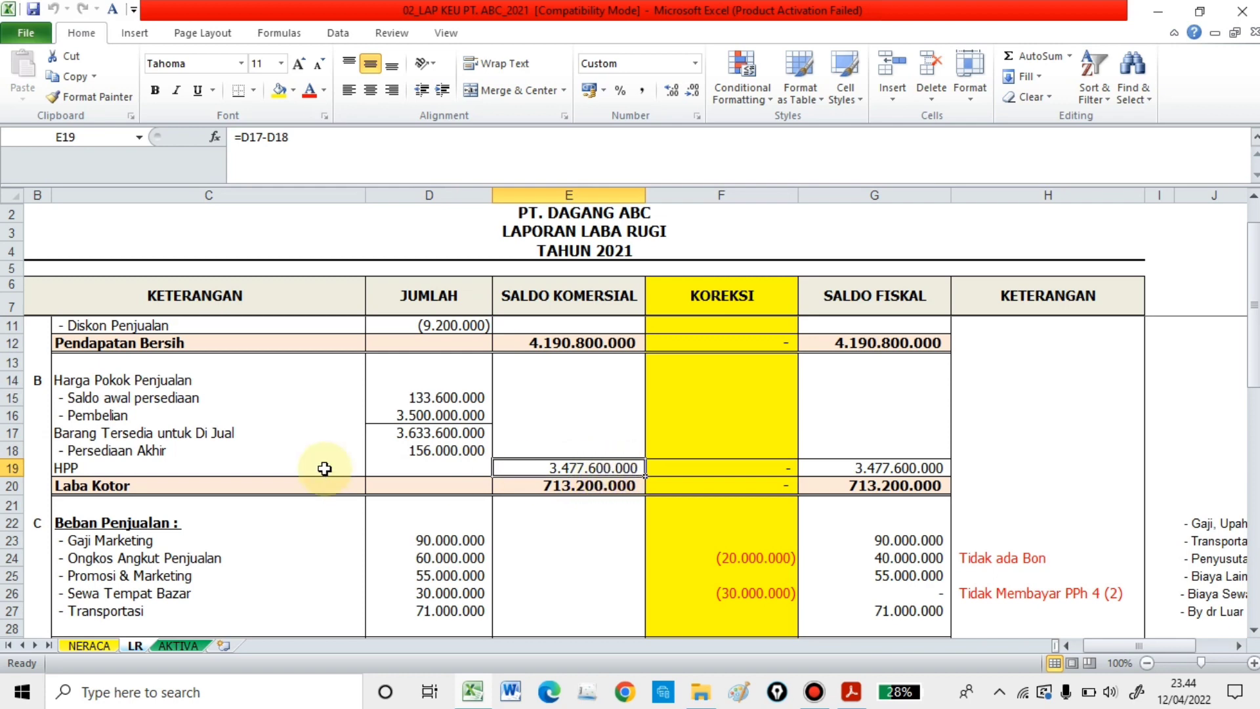
click(201, 483)
click(576, 486)
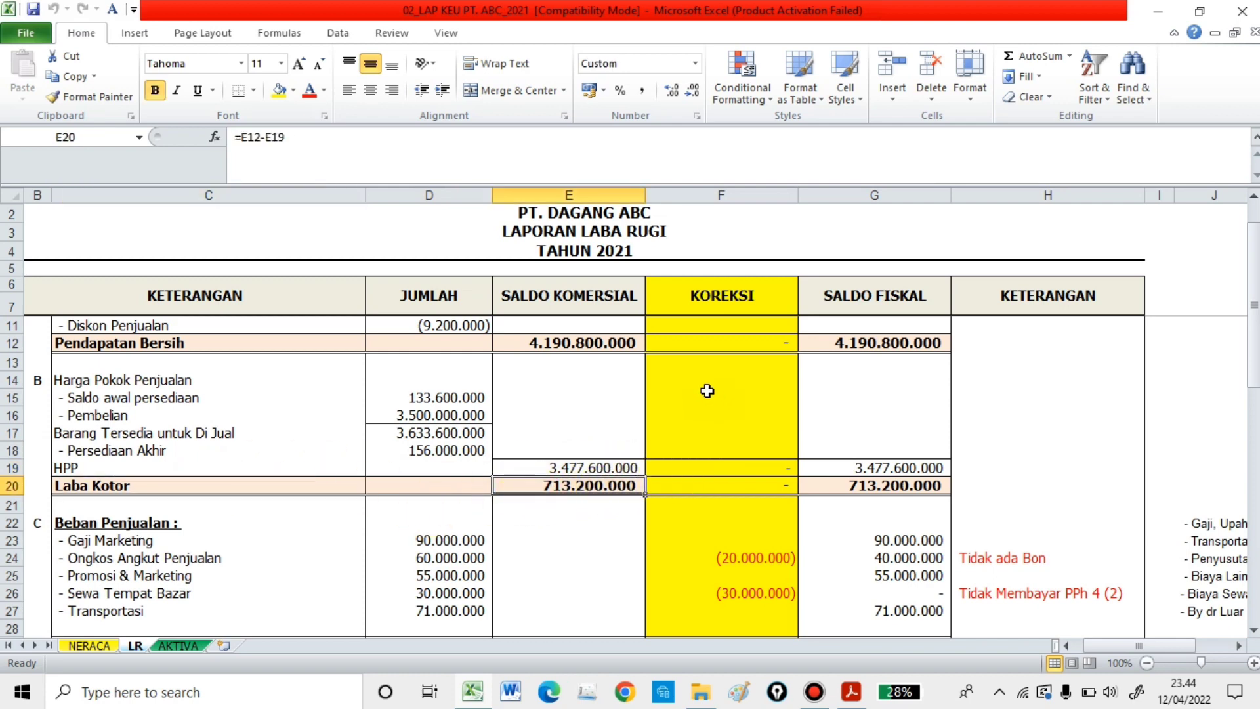
- Review the Beban Penjualan items from Gaji Marketing to Transportasi and the formula for their JUMLAH total
scroll(717, 495, down, 2)
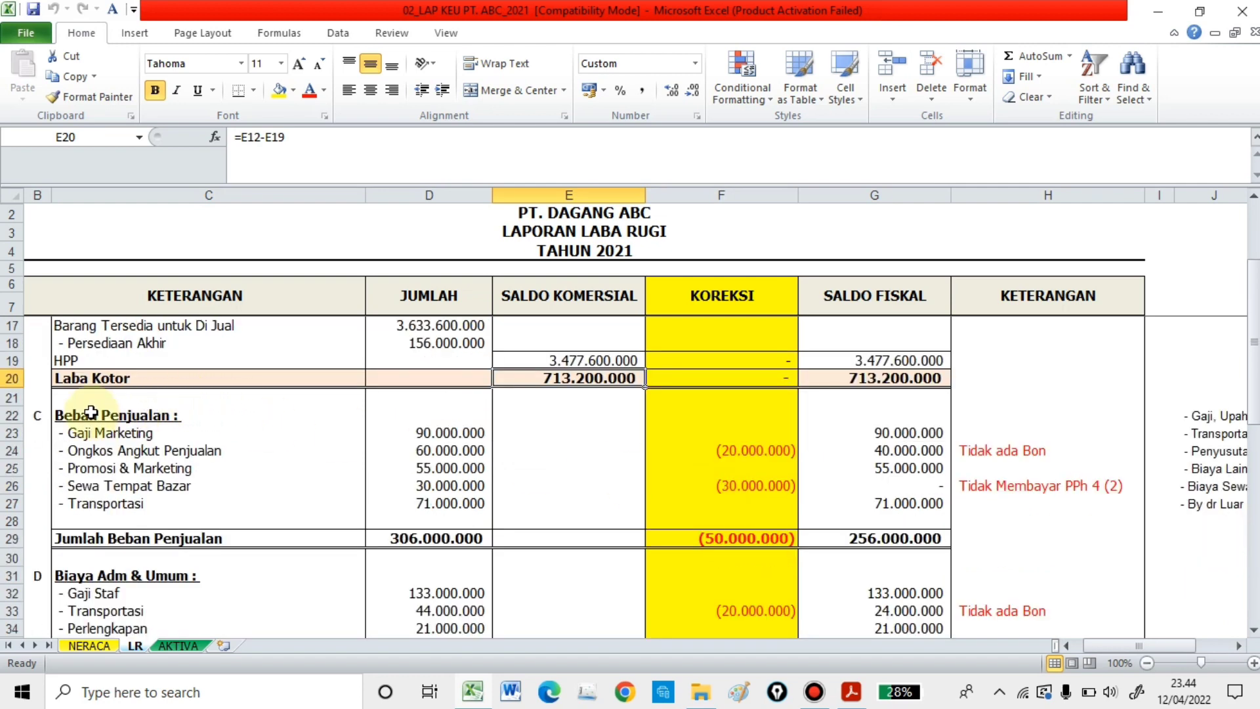
click(84, 433)
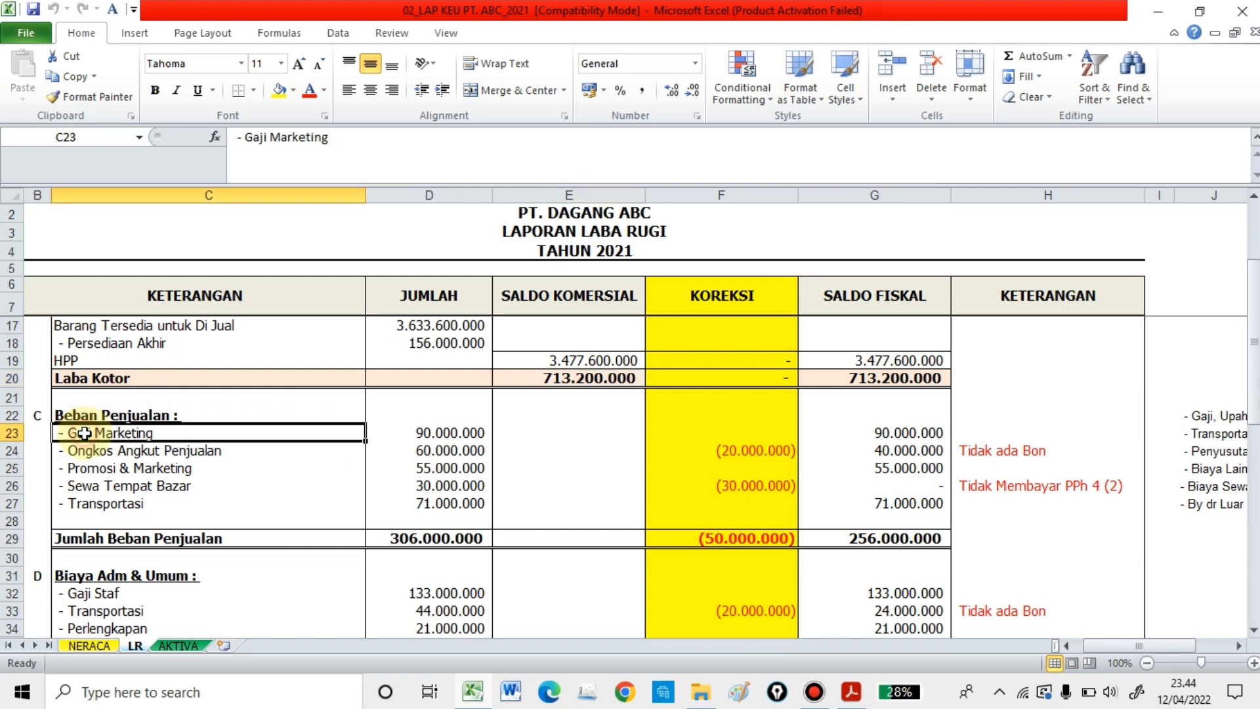
click(88, 453)
click(88, 470)
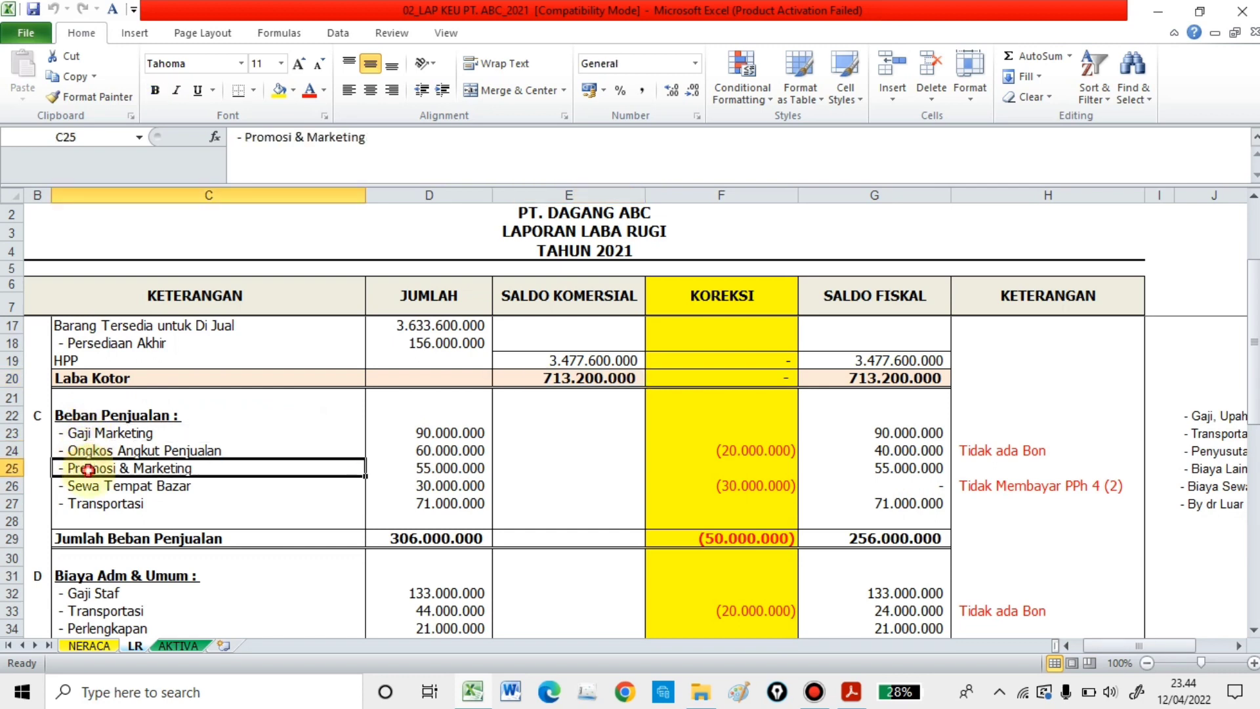
click(82, 490)
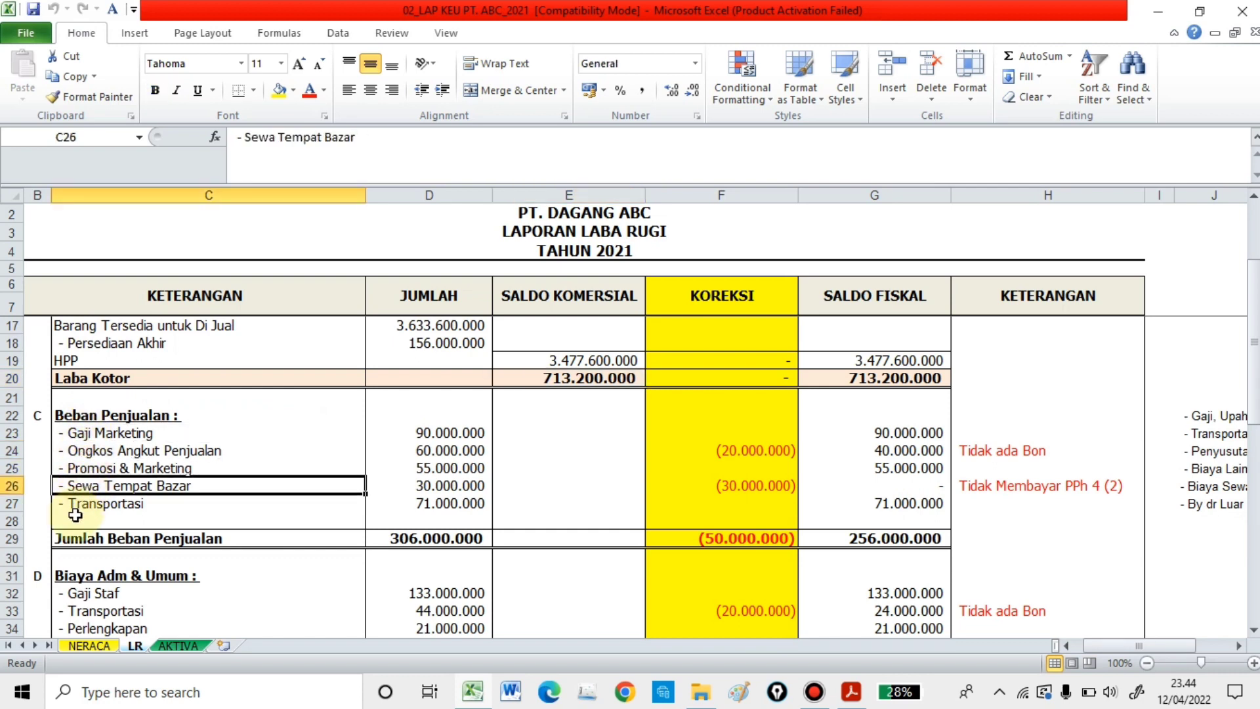
click(109, 504)
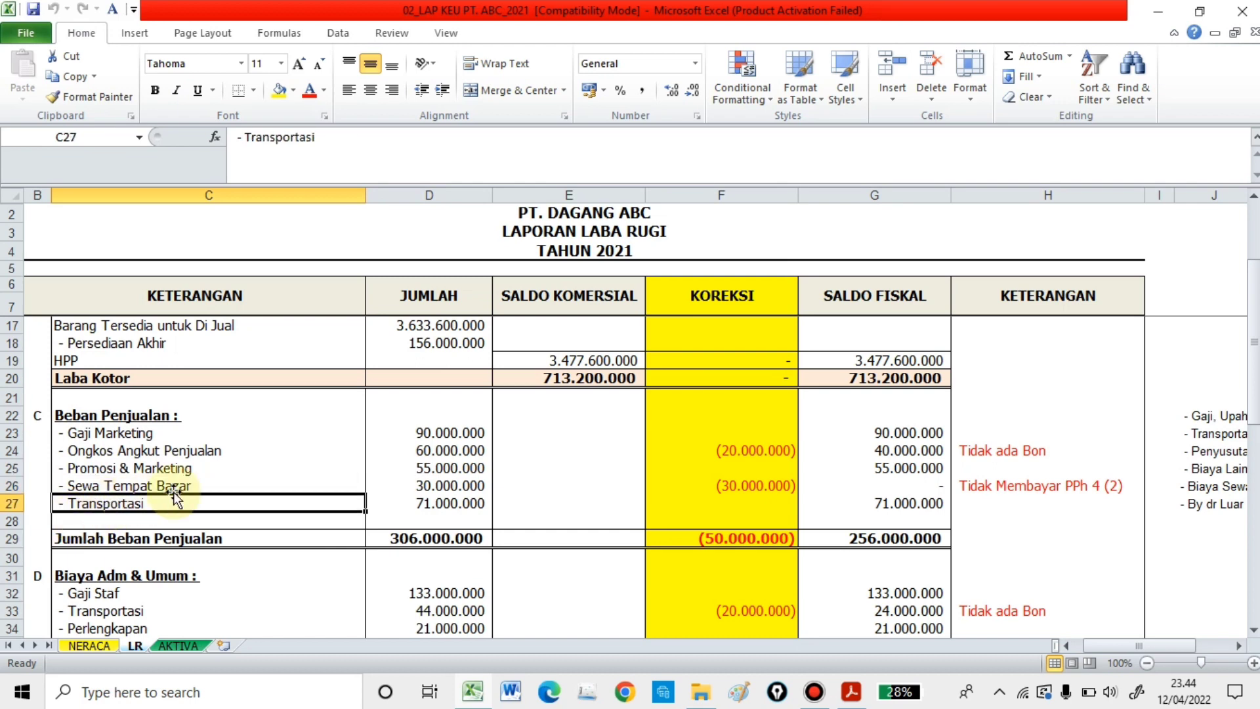
click(437, 538)
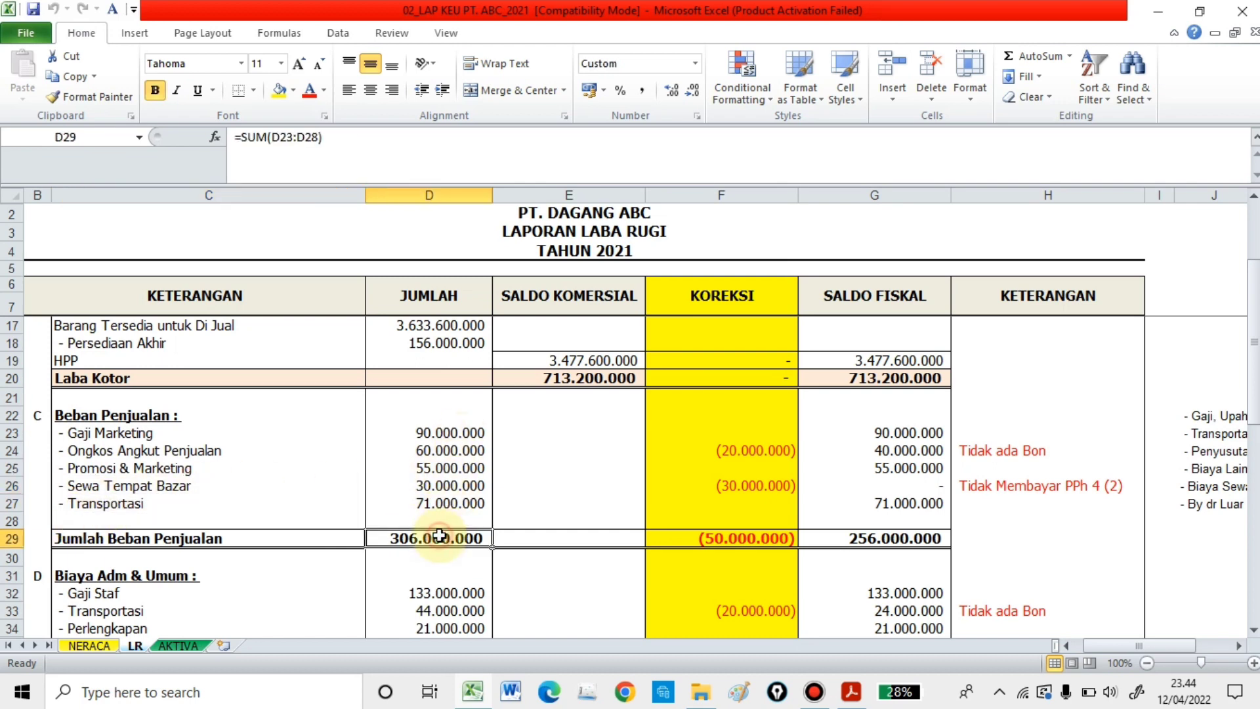
- Examine the Ongkos Angkut Penjualan row's amount, KOREKSI entry, KETERANGAN reason and SALDO FISKAL formula
click(770, 448)
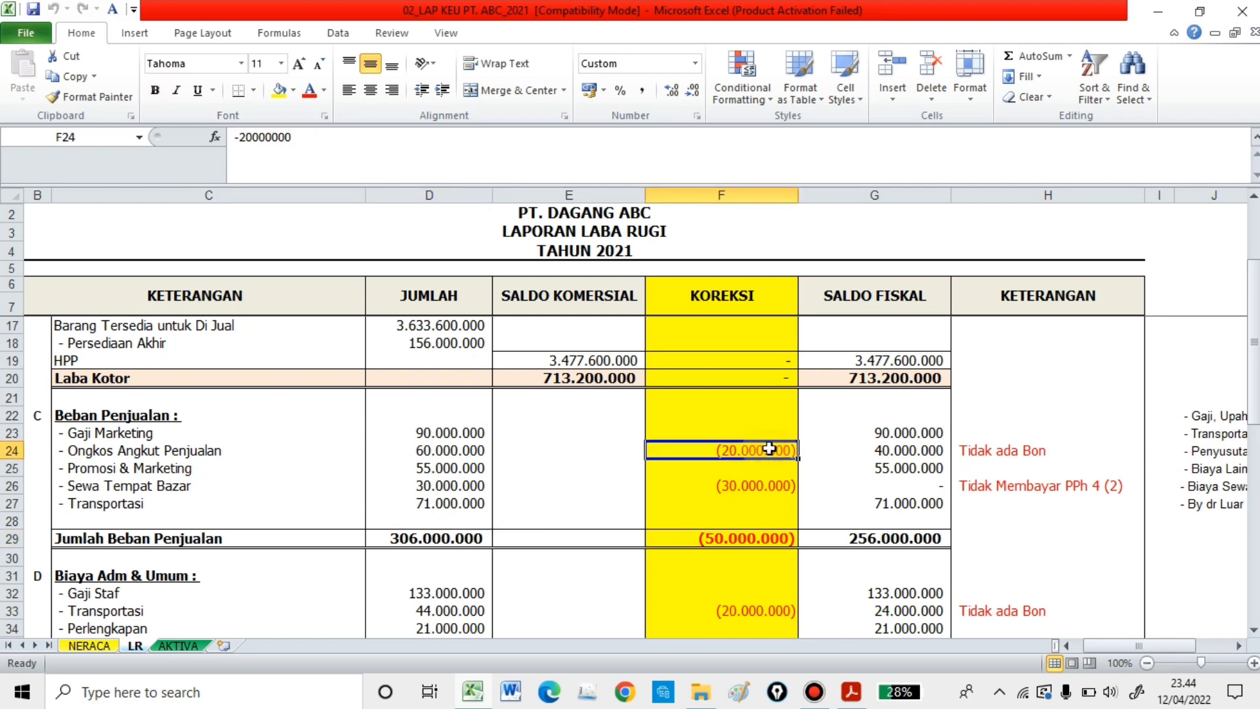
click(214, 455)
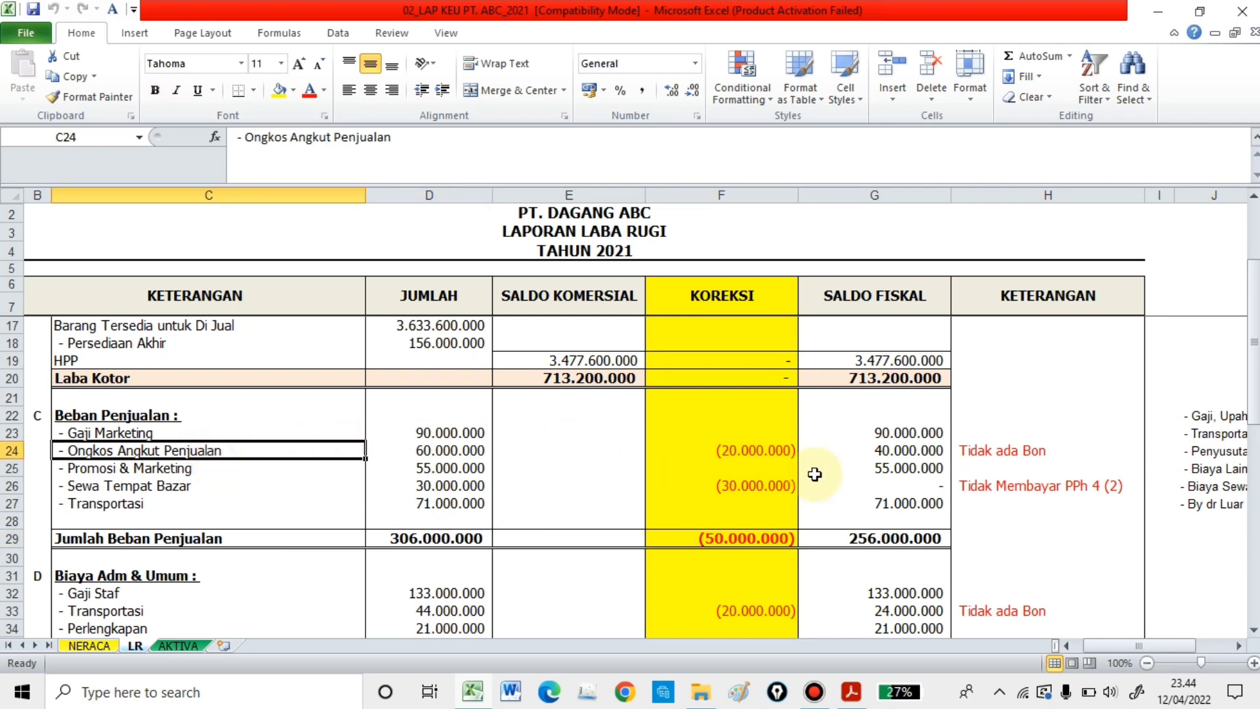
click(768, 452)
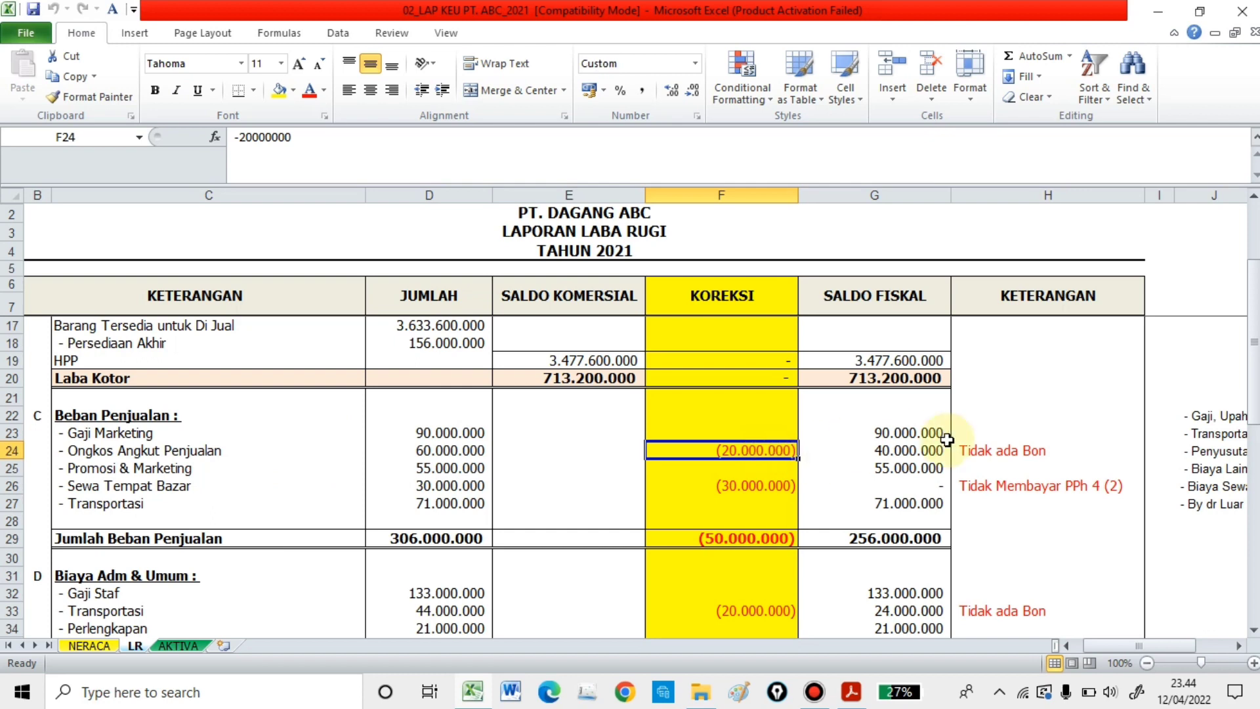
click(979, 450)
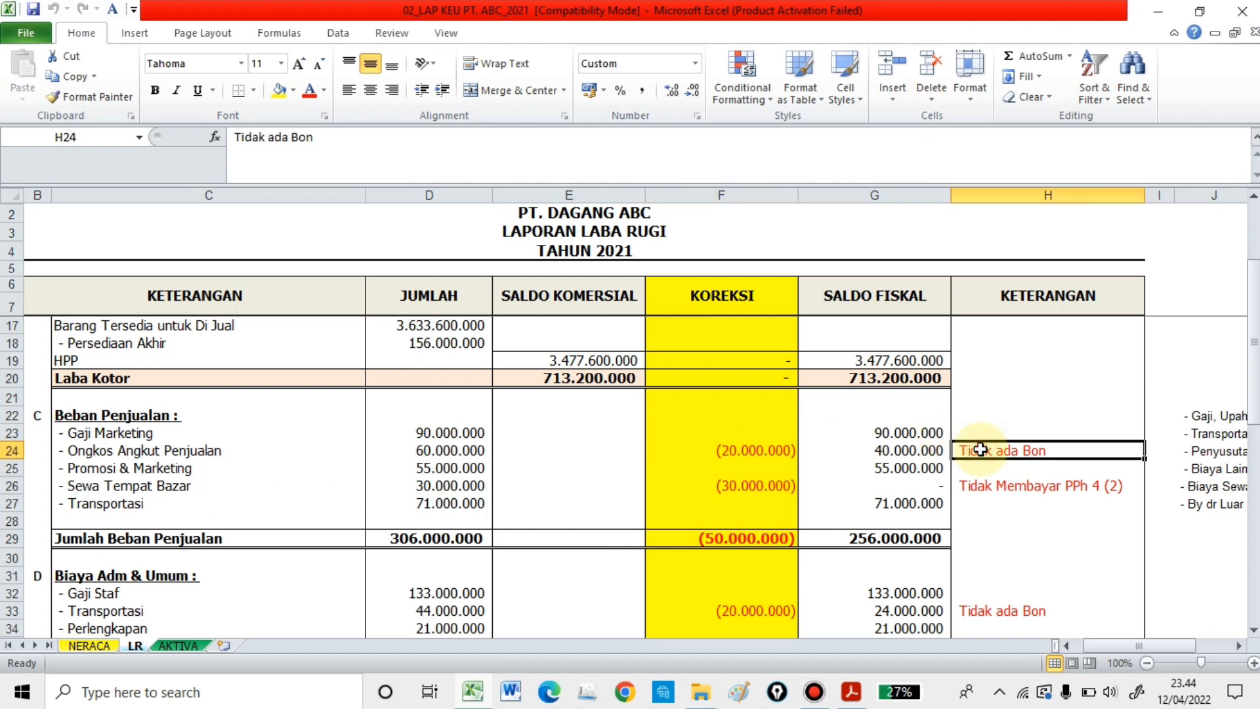
click(441, 450)
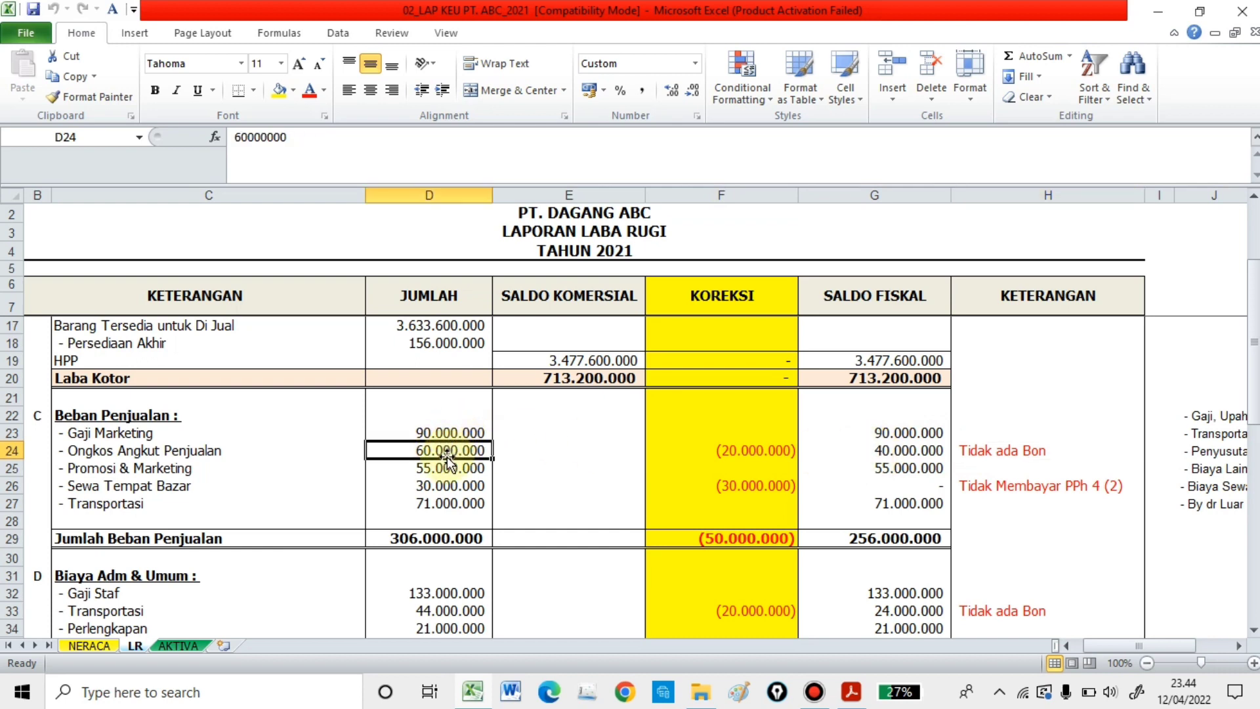
click(772, 454)
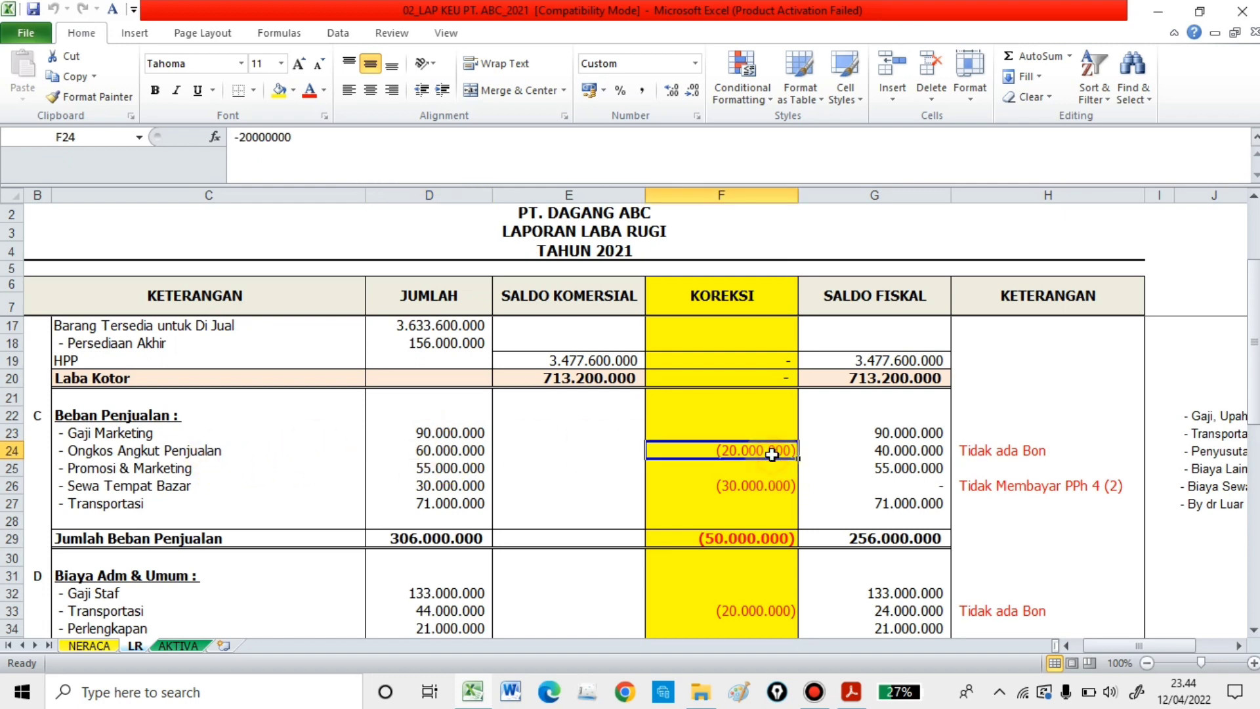
click(872, 453)
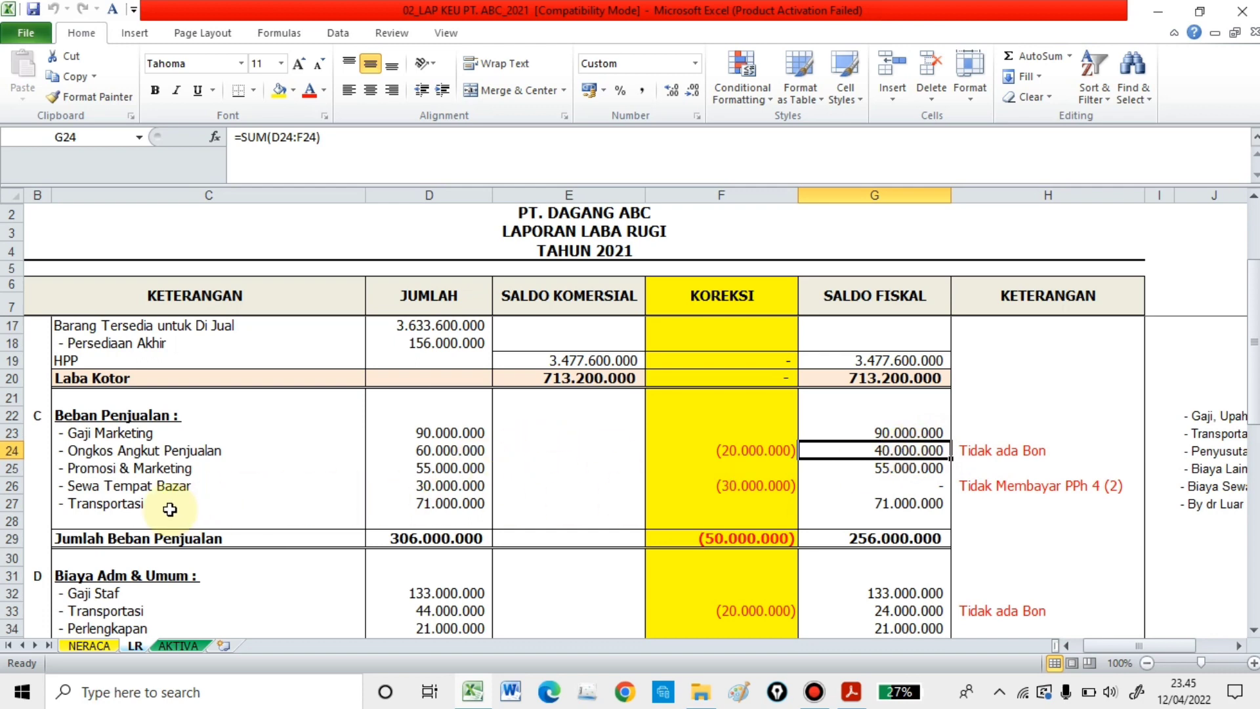
- Review the Sewa Tempat Bazar row's amount, fiscal correction and the KETERANGAN note explaining it
click(134, 486)
click(466, 491)
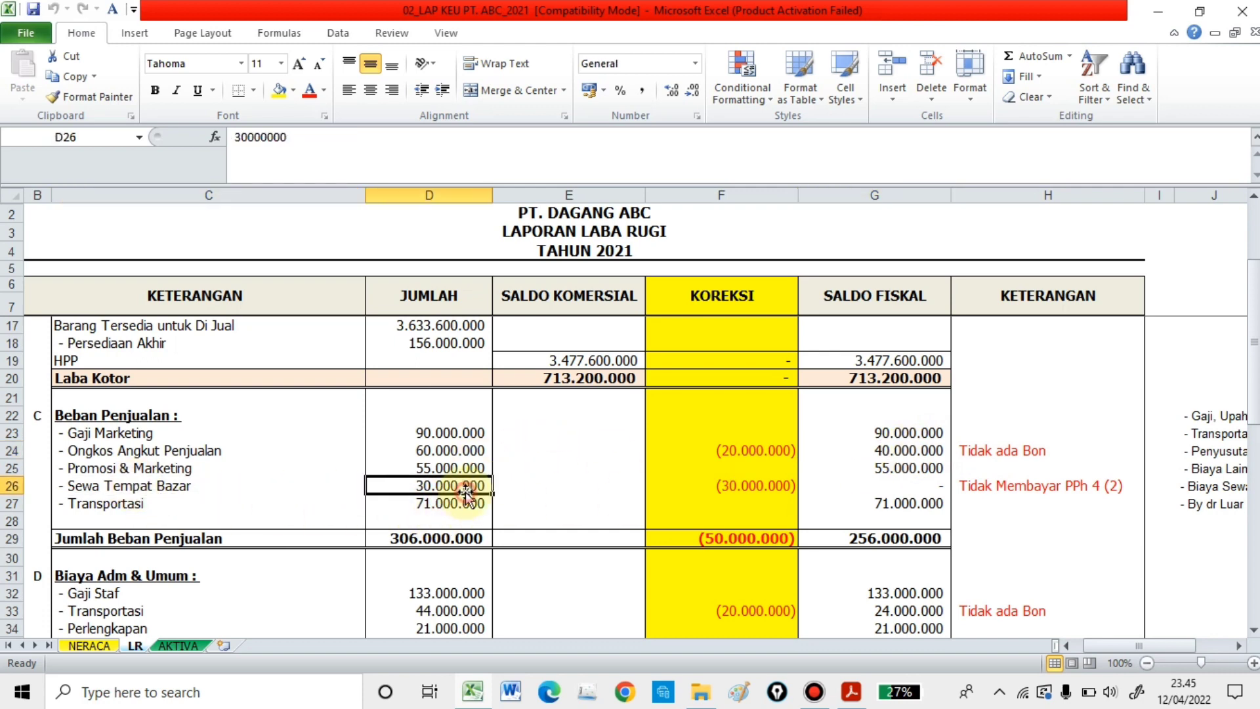
click(790, 485)
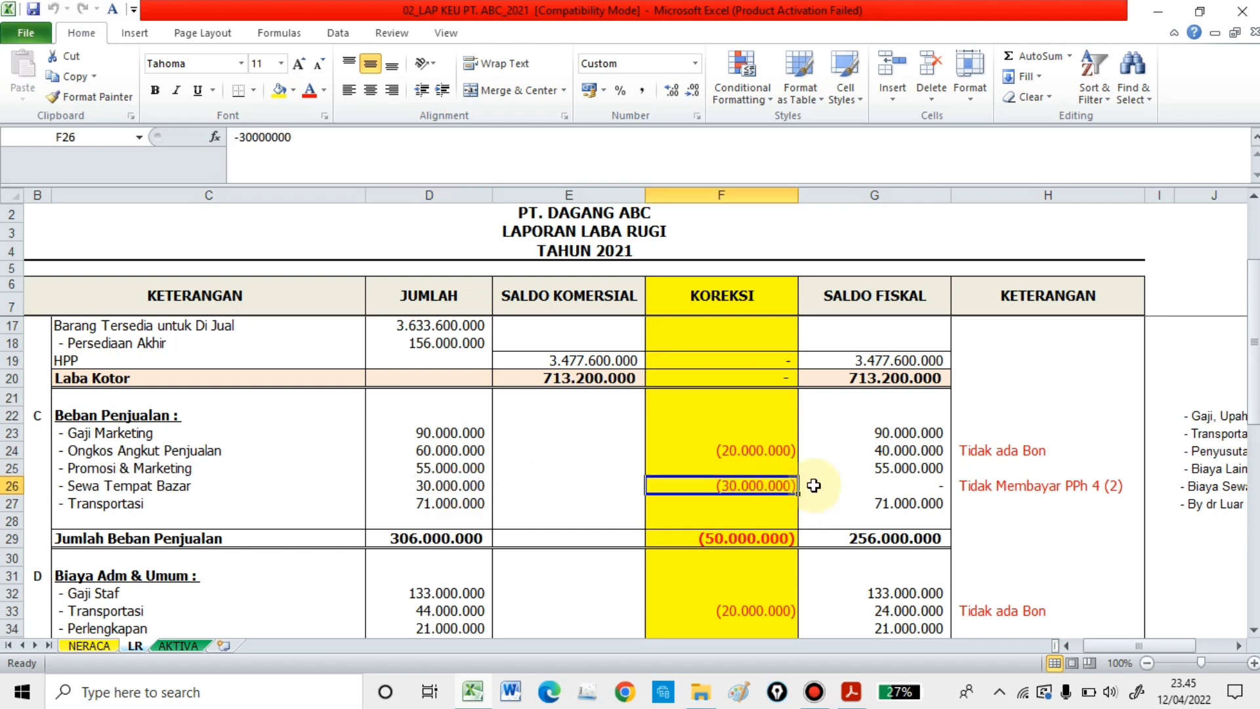
click(1021, 493)
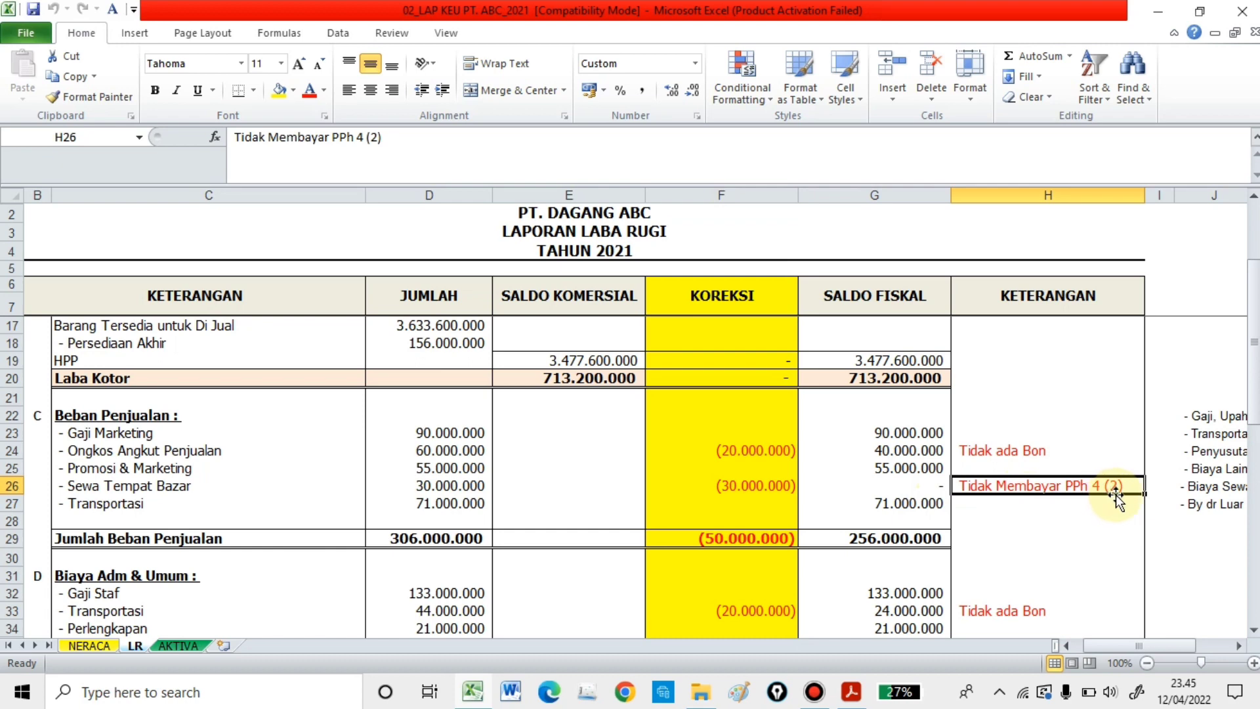
- Inspect the Jumlah Beban Penjualan formulas in the KOREKSI, JUMLAH and SALDO FISKAL columns
scroll(1120, 494, down, 2)
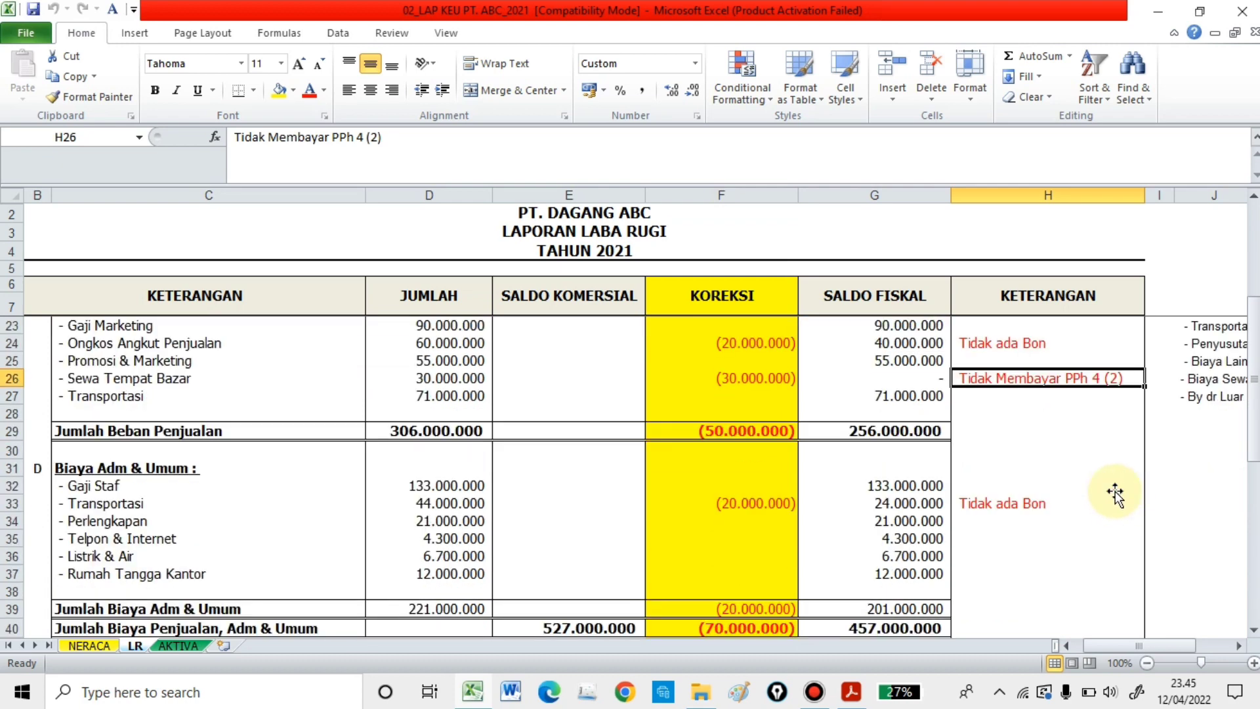
click(705, 436)
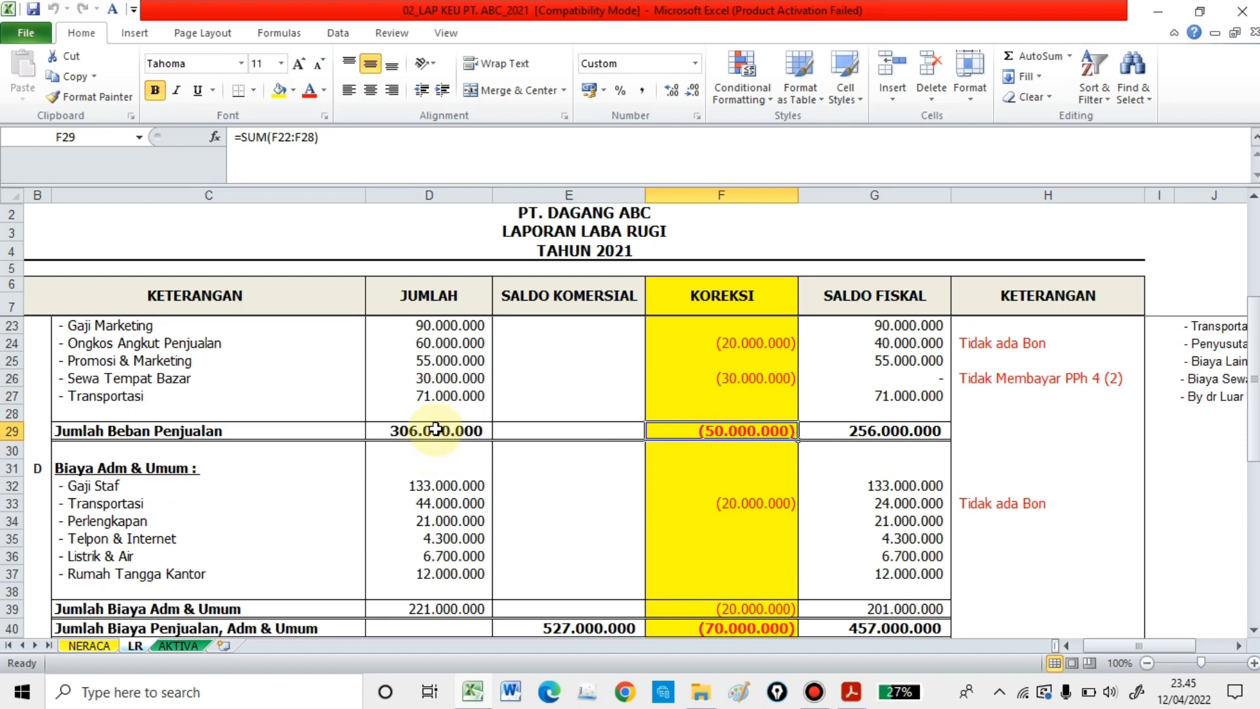
scroll(435, 428, up, 1)
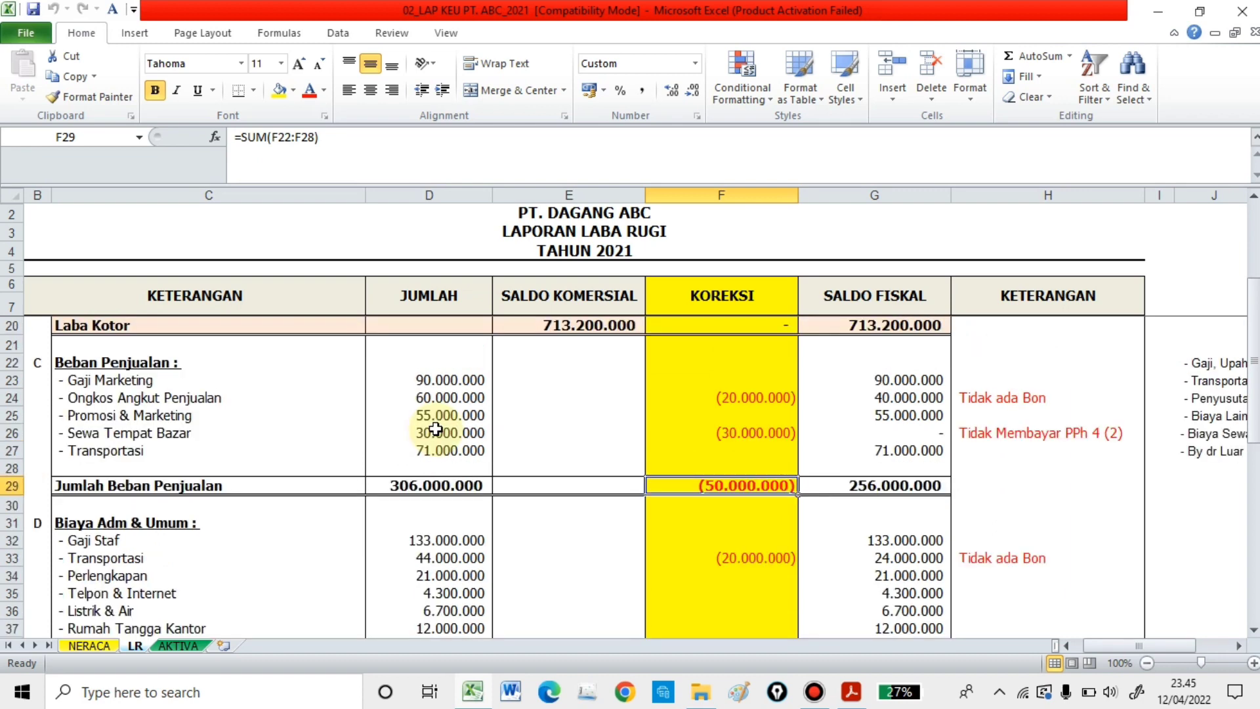
scroll(435, 428, down, 1)
click(447, 433)
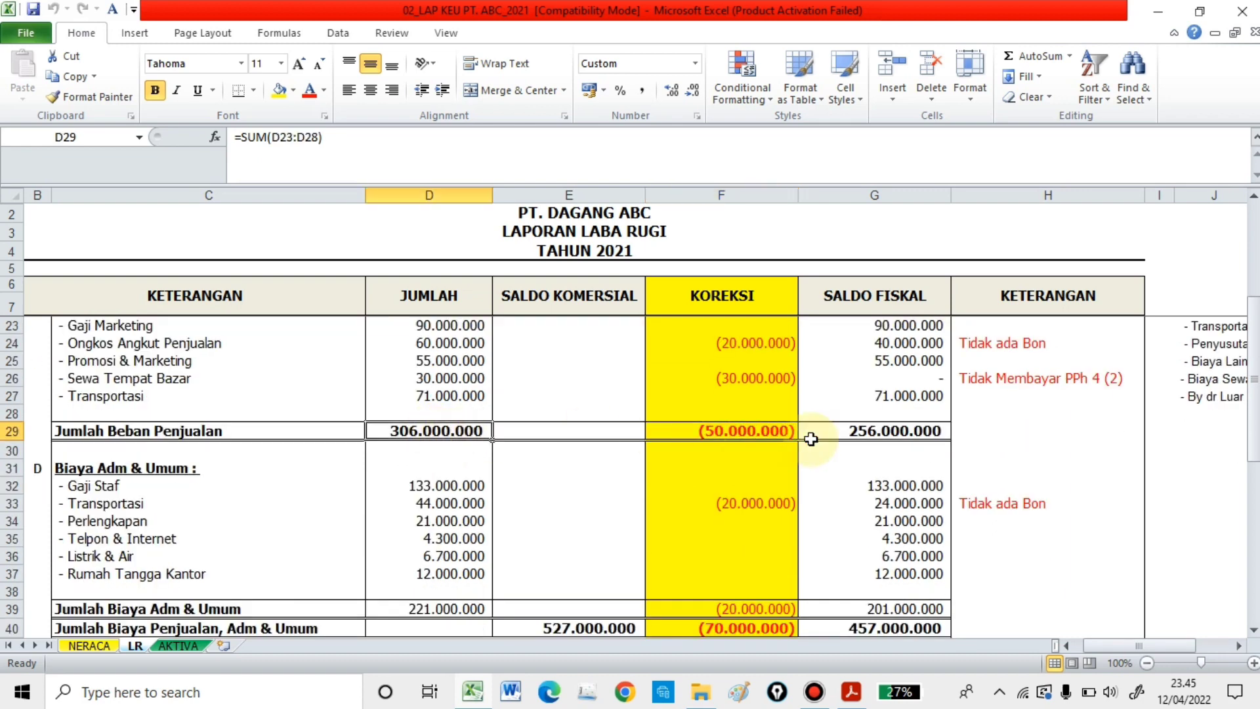
click(842, 431)
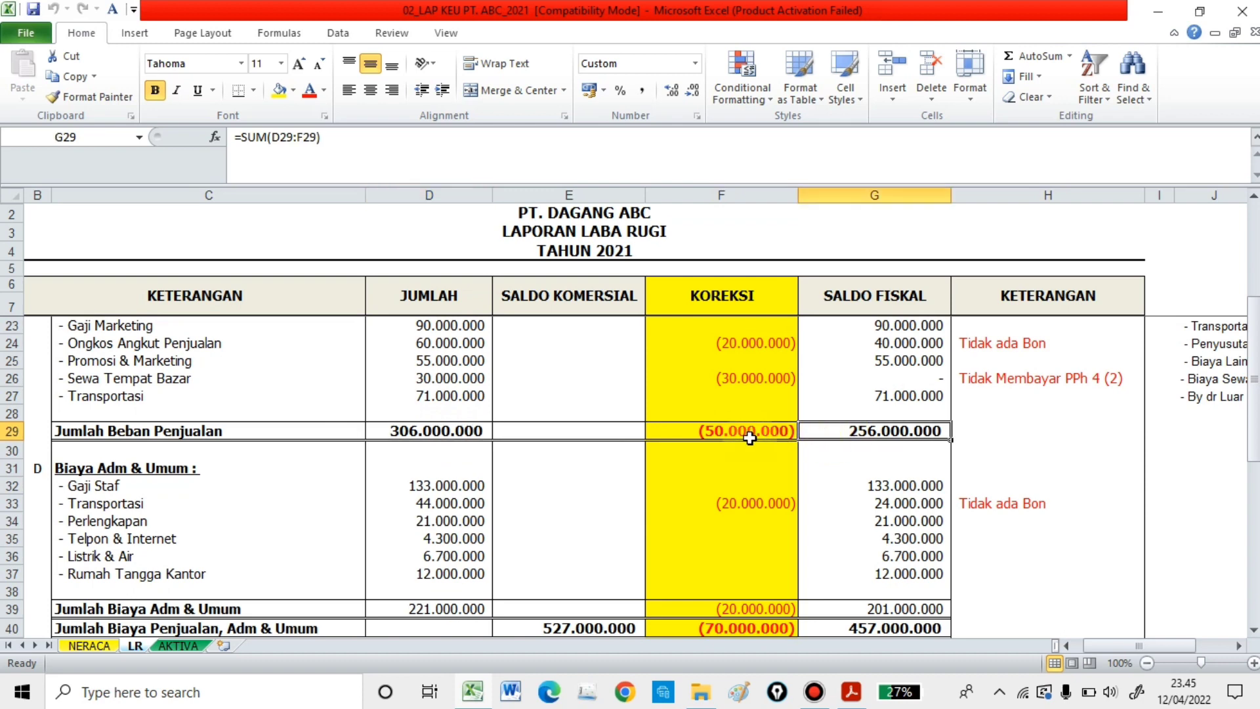
- Review the Biaya Adm & Umum items from Gaji Staf to Rumah Tangga Kantor and the formula for their JUMLAH total
scroll(653, 477, down, 1)
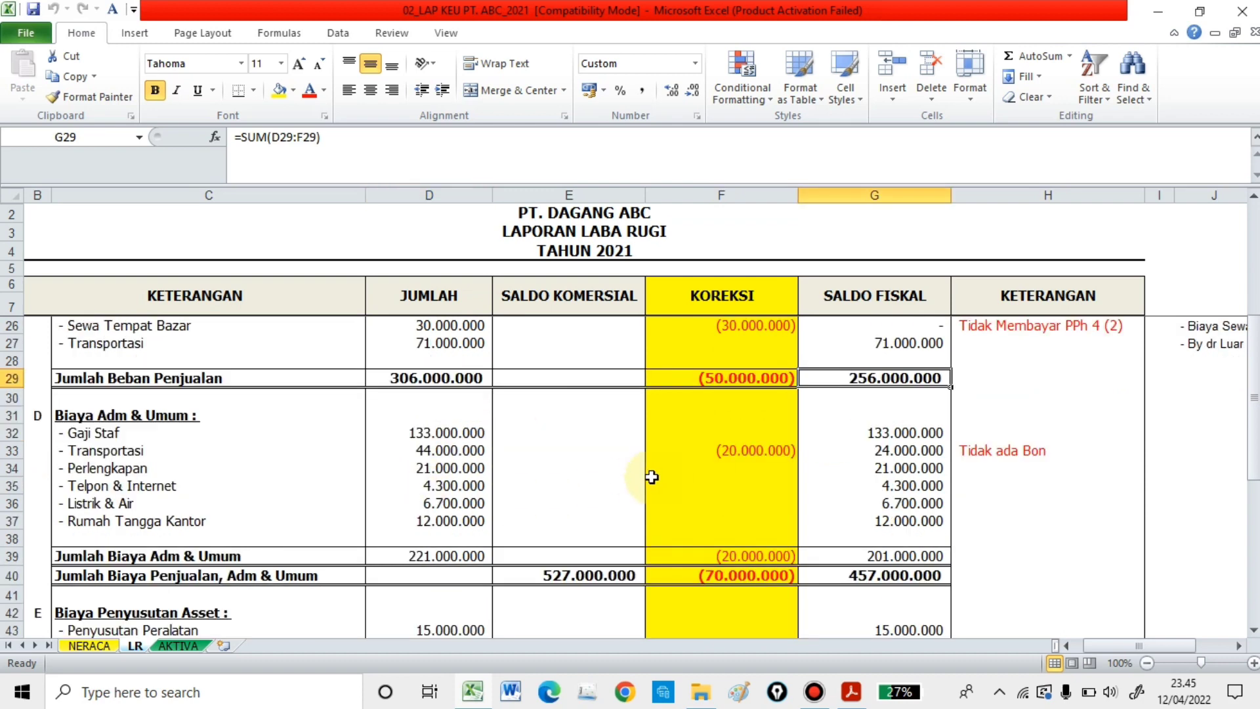
click(157, 415)
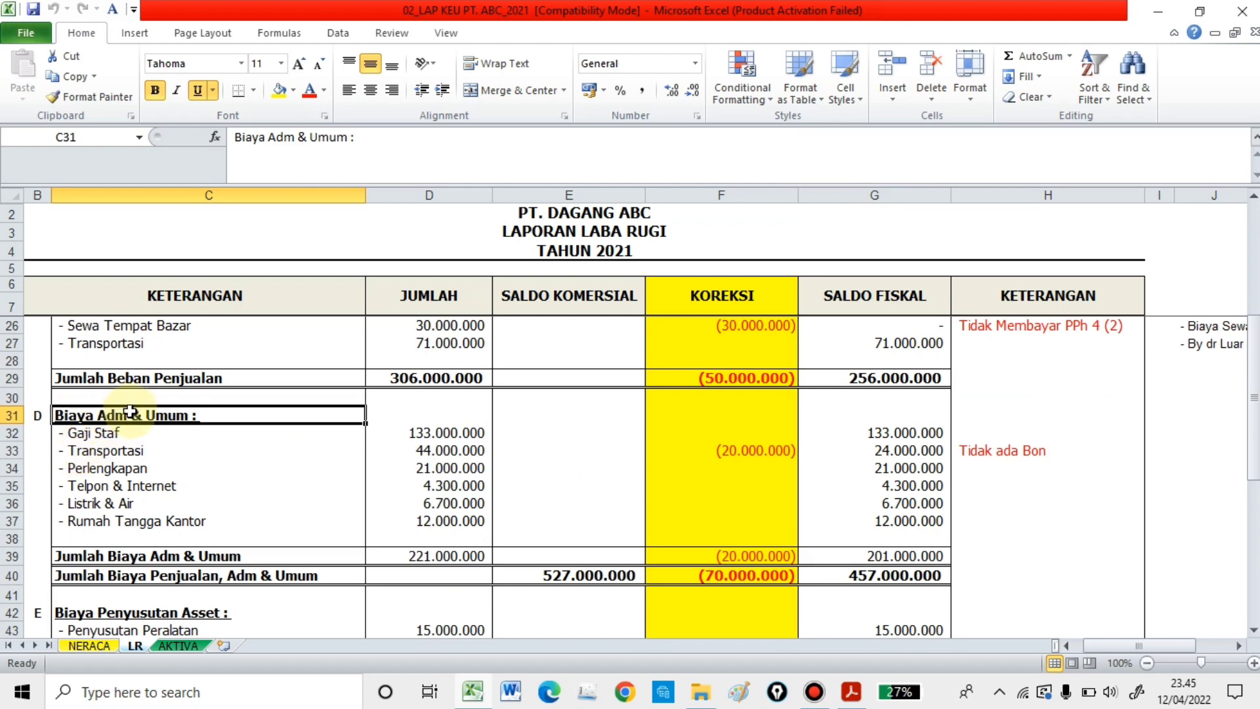
click(101, 433)
click(91, 451)
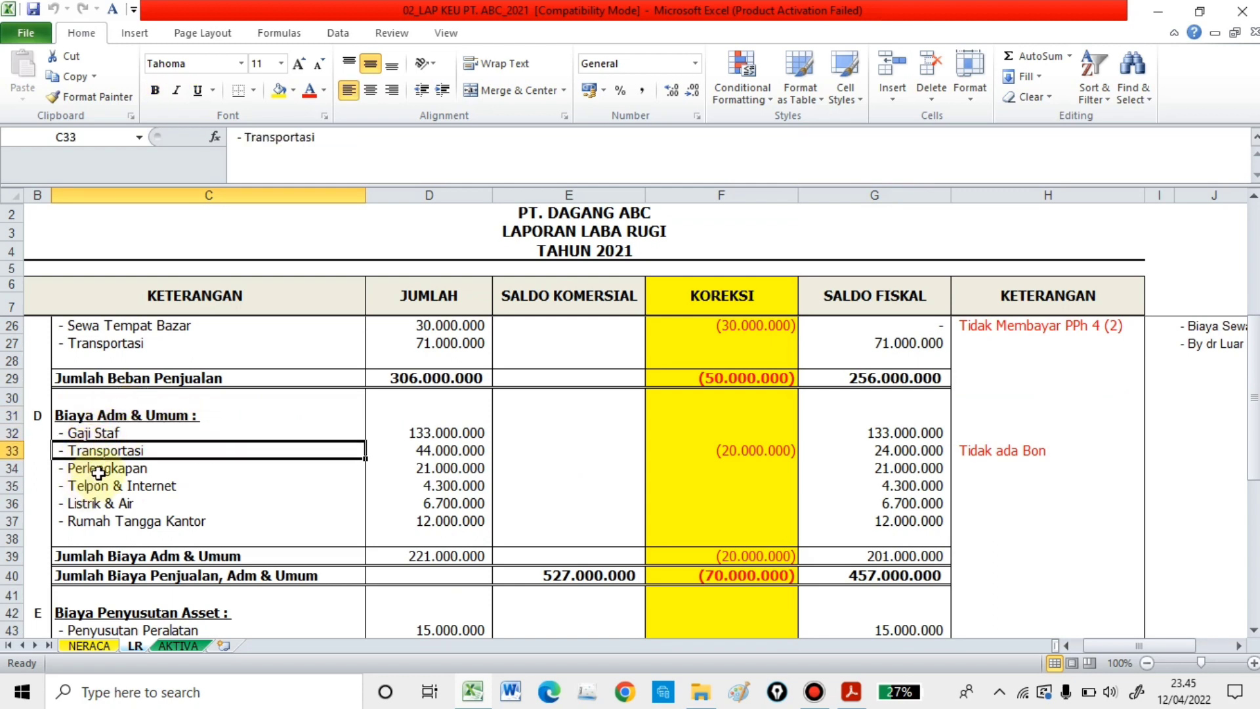
click(99, 471)
click(93, 486)
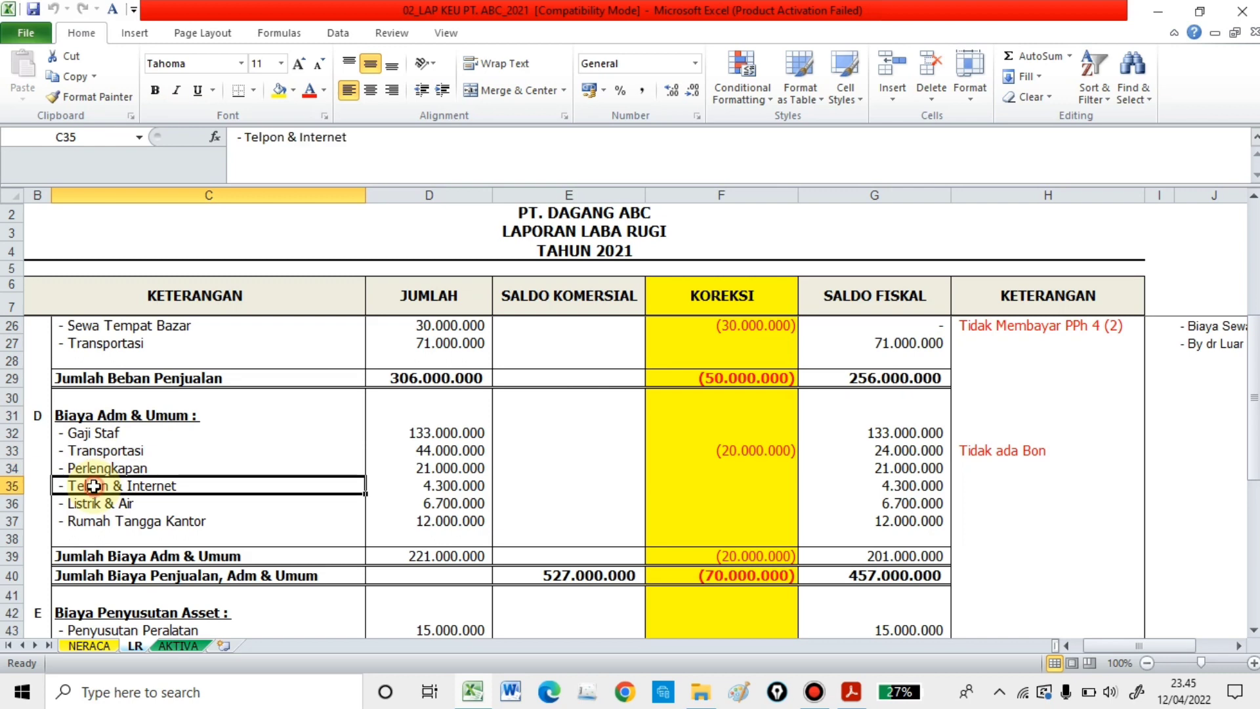
click(137, 519)
click(138, 504)
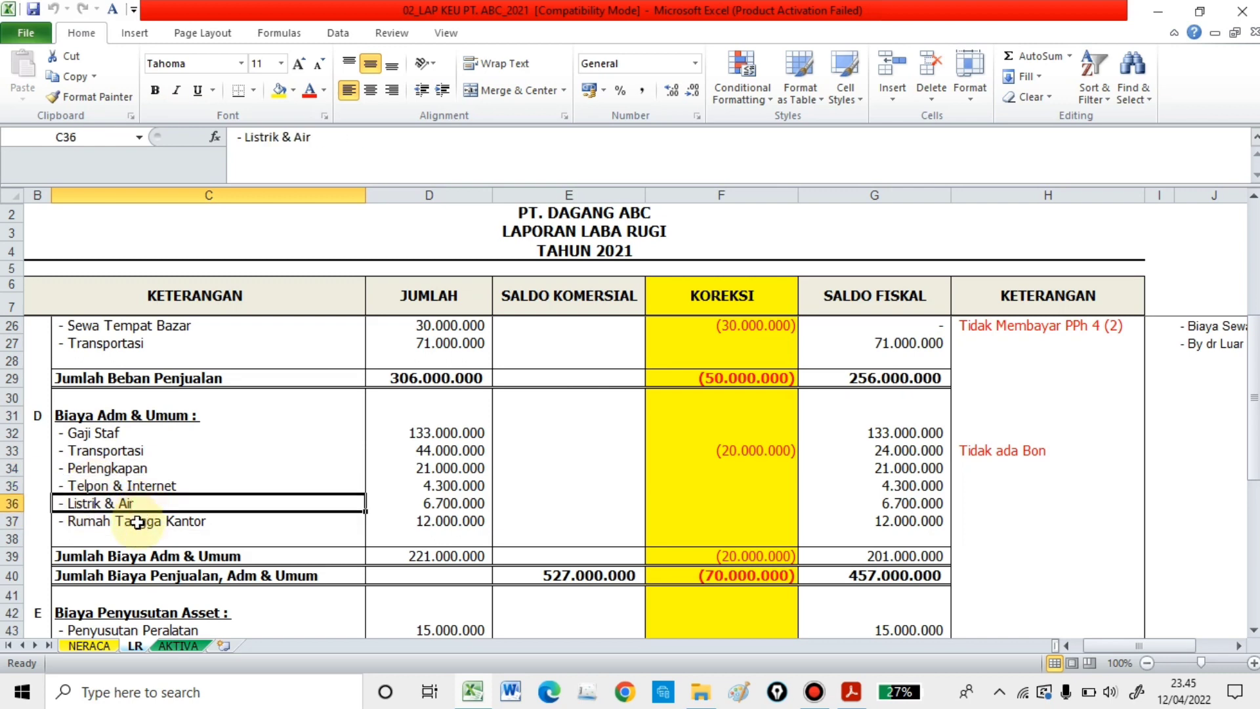
click(137, 522)
click(142, 558)
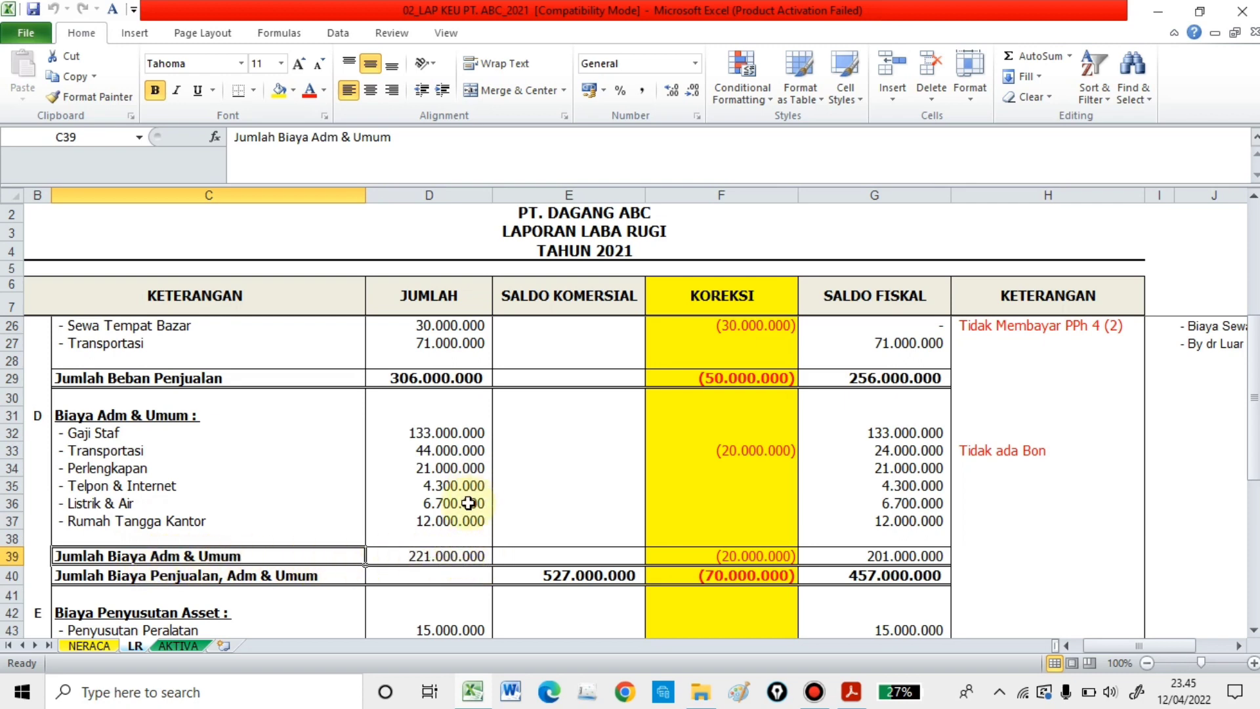
click(450, 556)
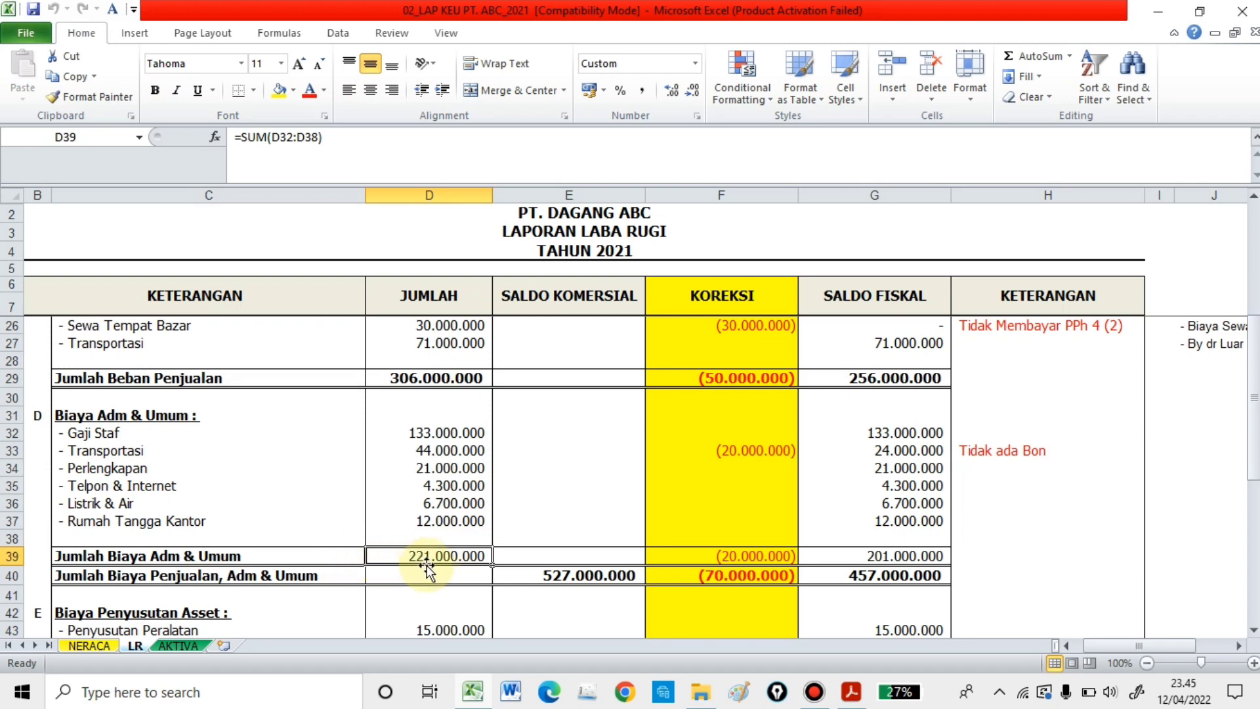
- Examine the KOREKSI entry and SALDO FISKAL formula of the Transportasi row under Biaya Adm & Umum
click(774, 453)
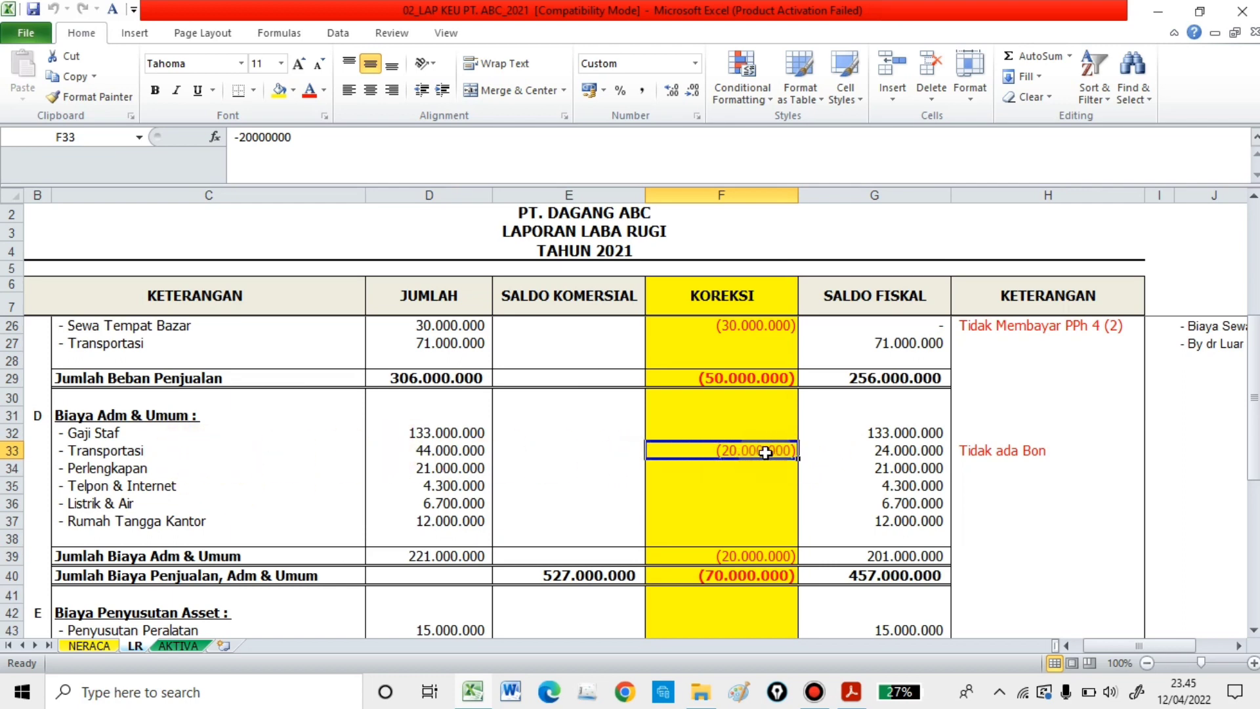
click(899, 451)
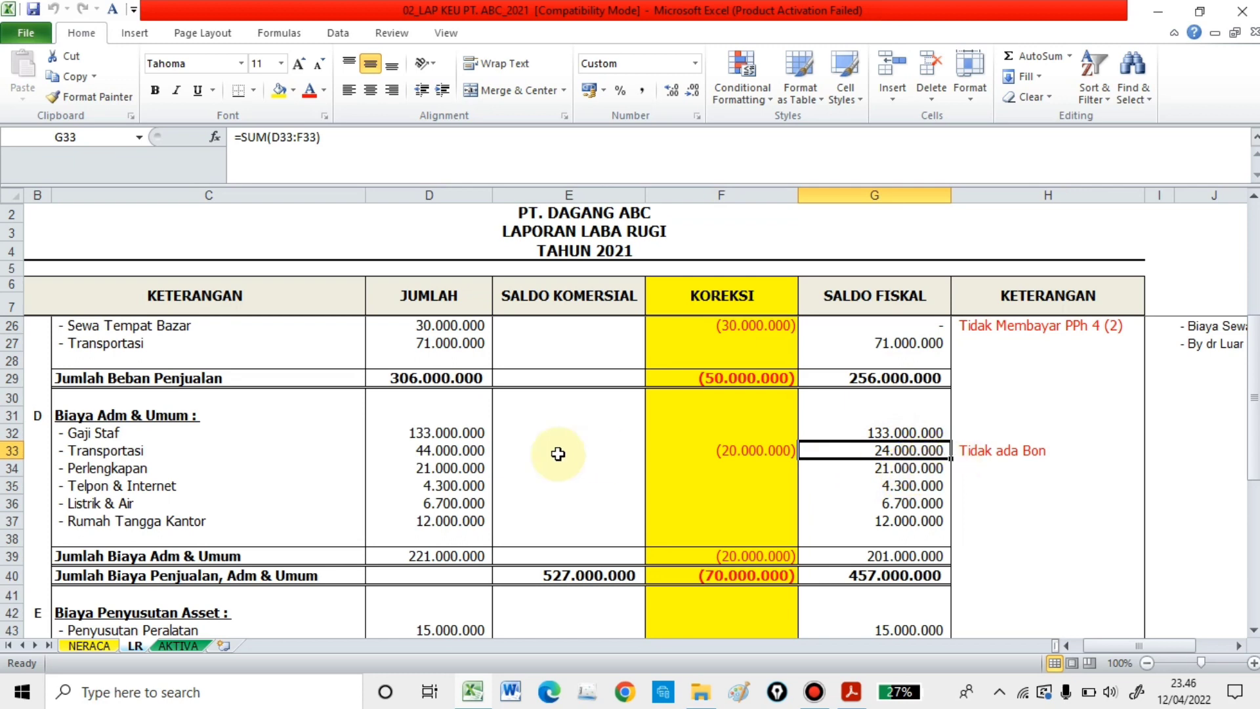
click(741, 455)
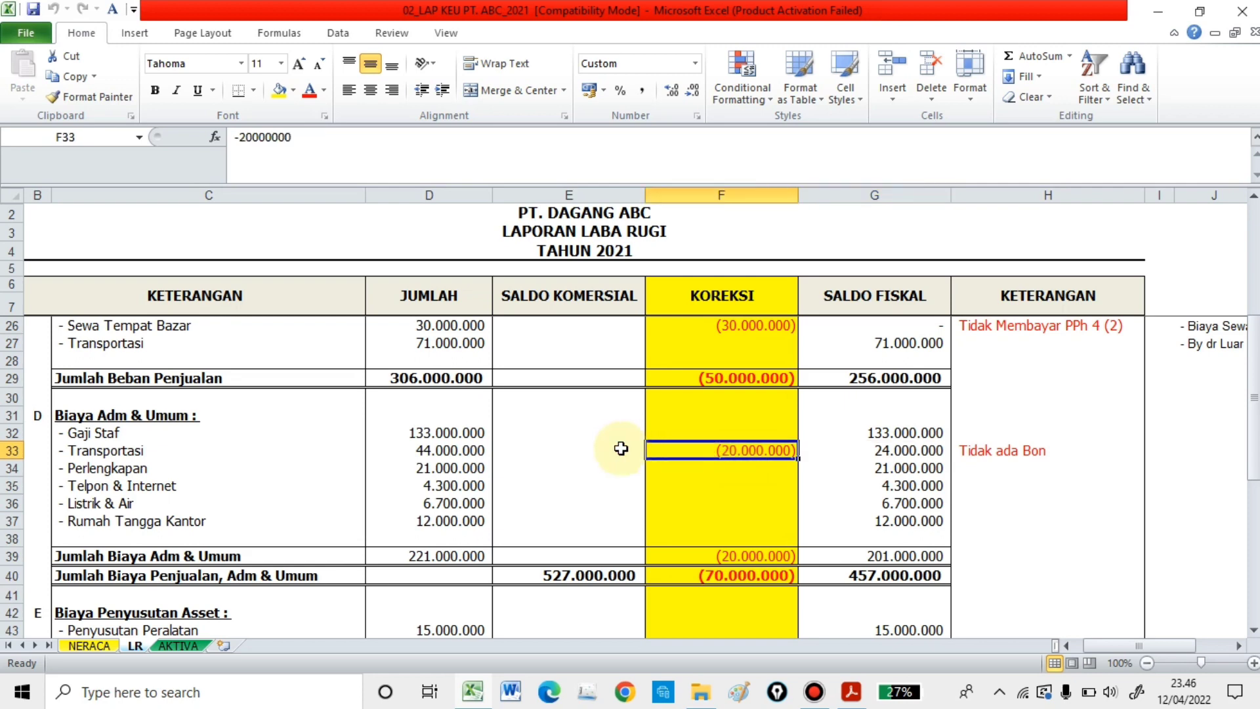
click(854, 451)
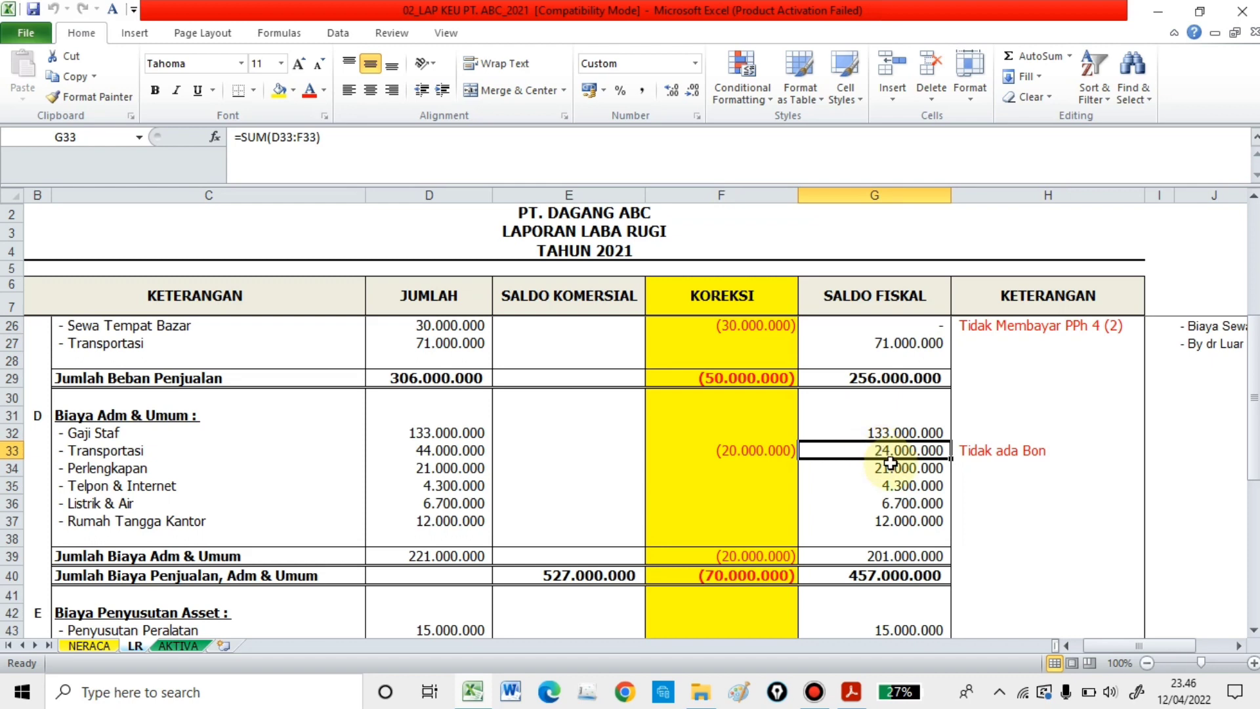
- Review the Biaya Penyusutan Asset rows for Peralatan and Kendaraan, their commercial total formula, and their correction and fiscal cells
scroll(900, 454, down, 1)
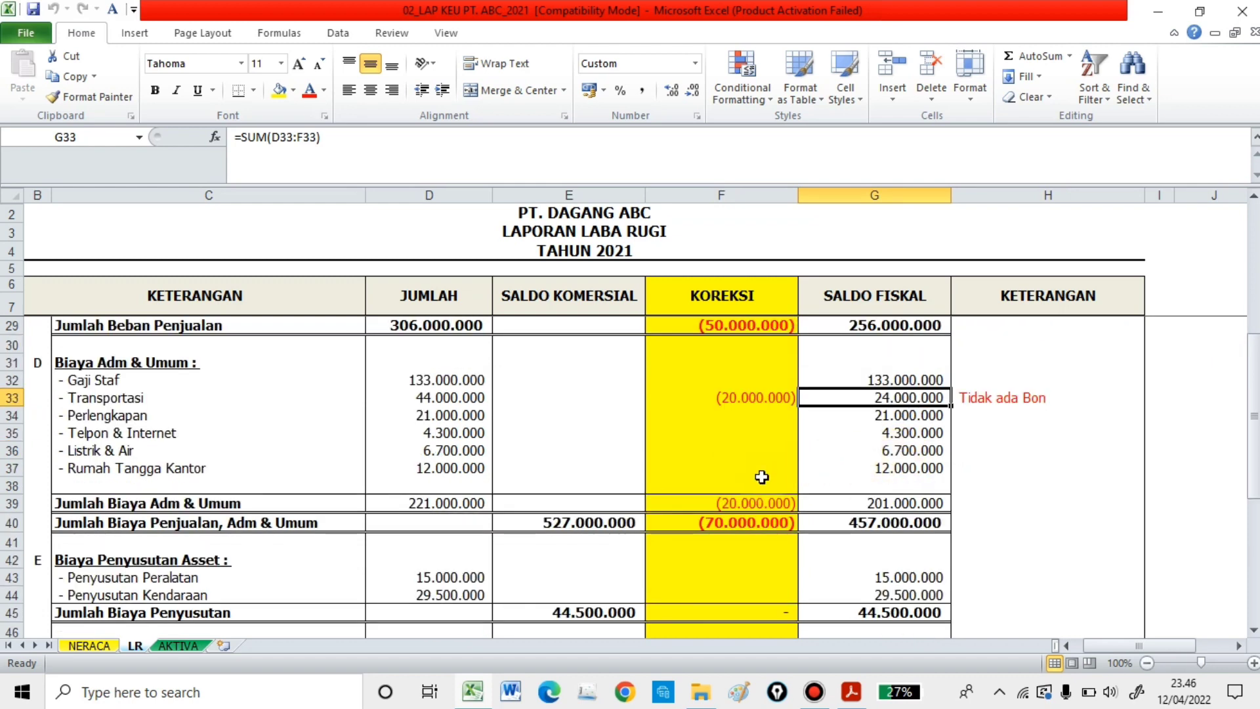
scroll(761, 477, down, 1)
scroll(137, 500, down, 2)
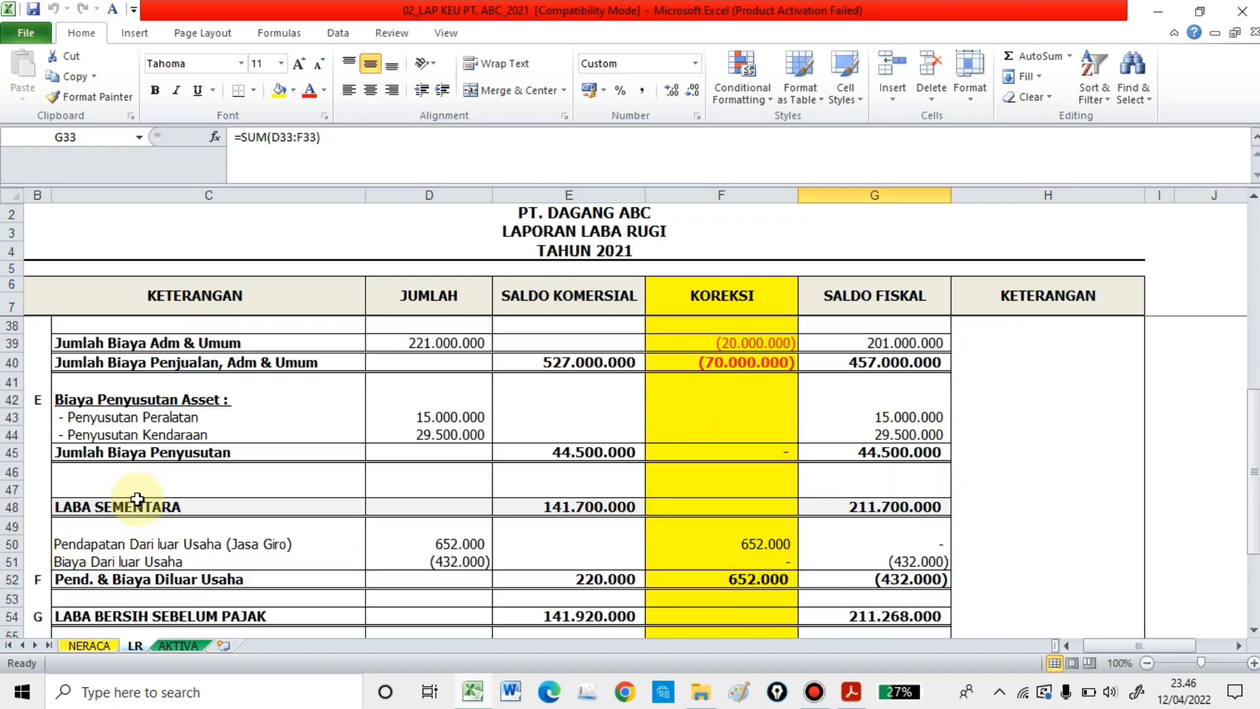
click(123, 402)
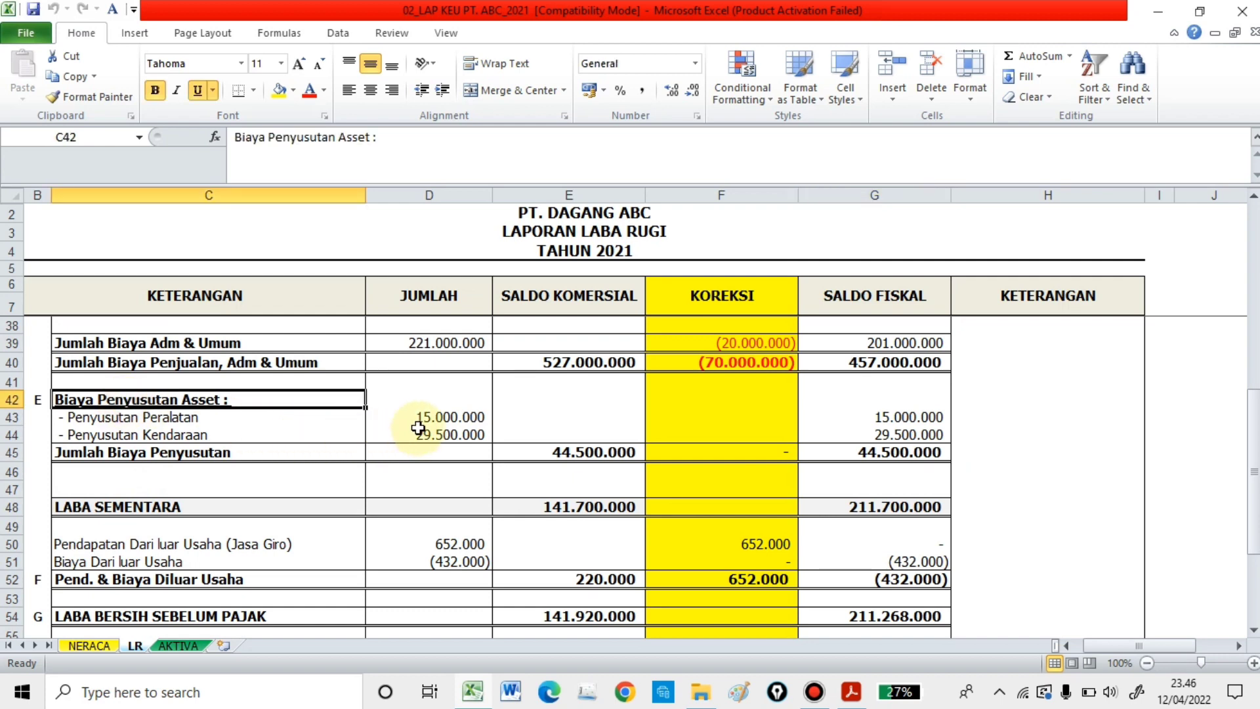
click(473, 418)
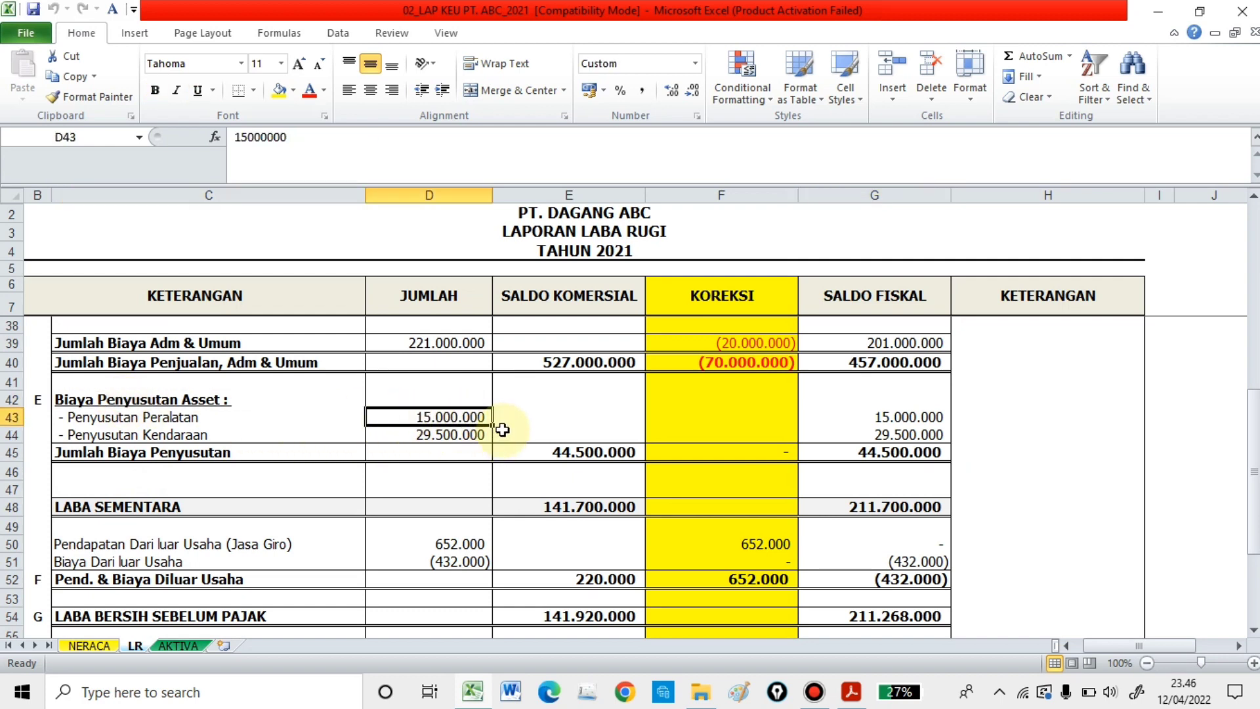
click(237, 436)
click(430, 435)
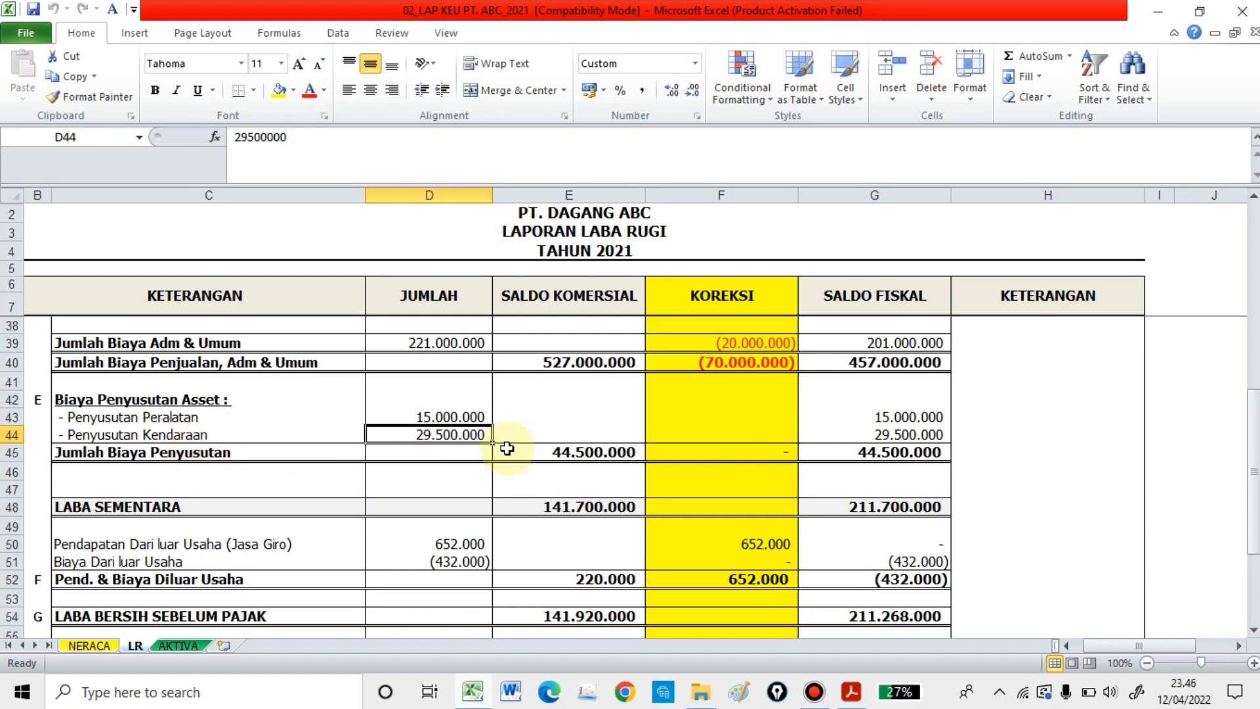
click(611, 459)
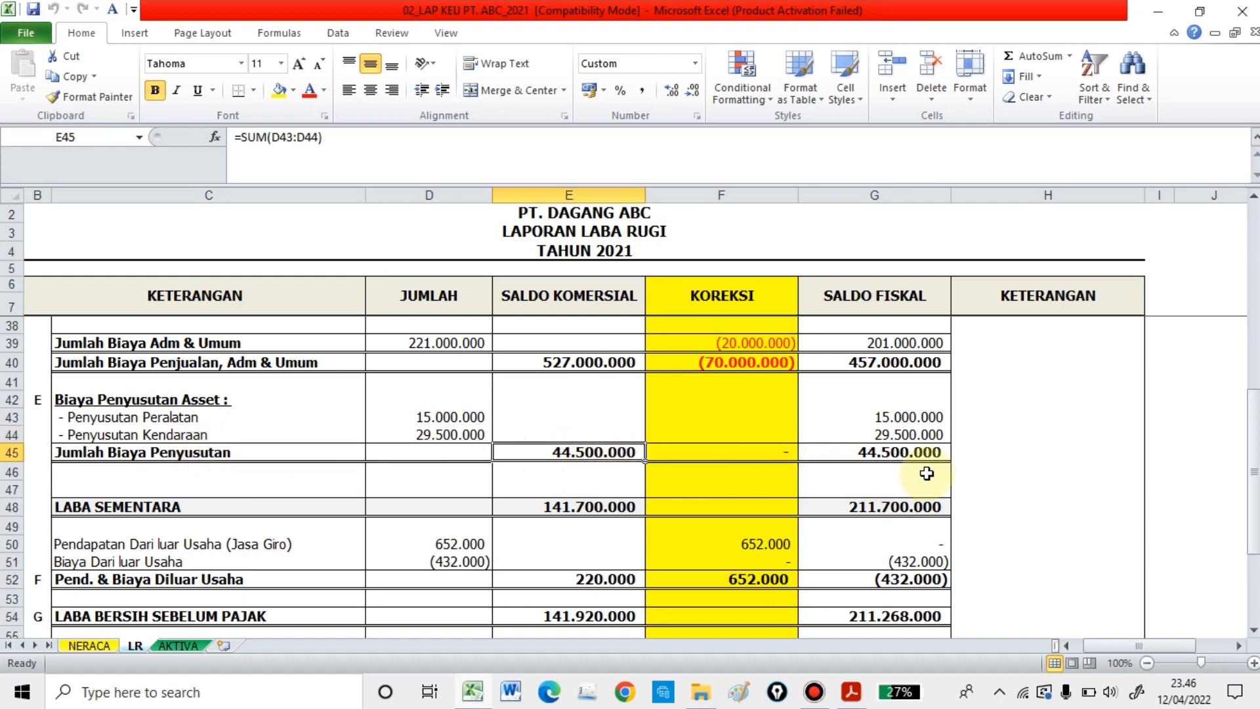
drag(771, 413, 807, 428)
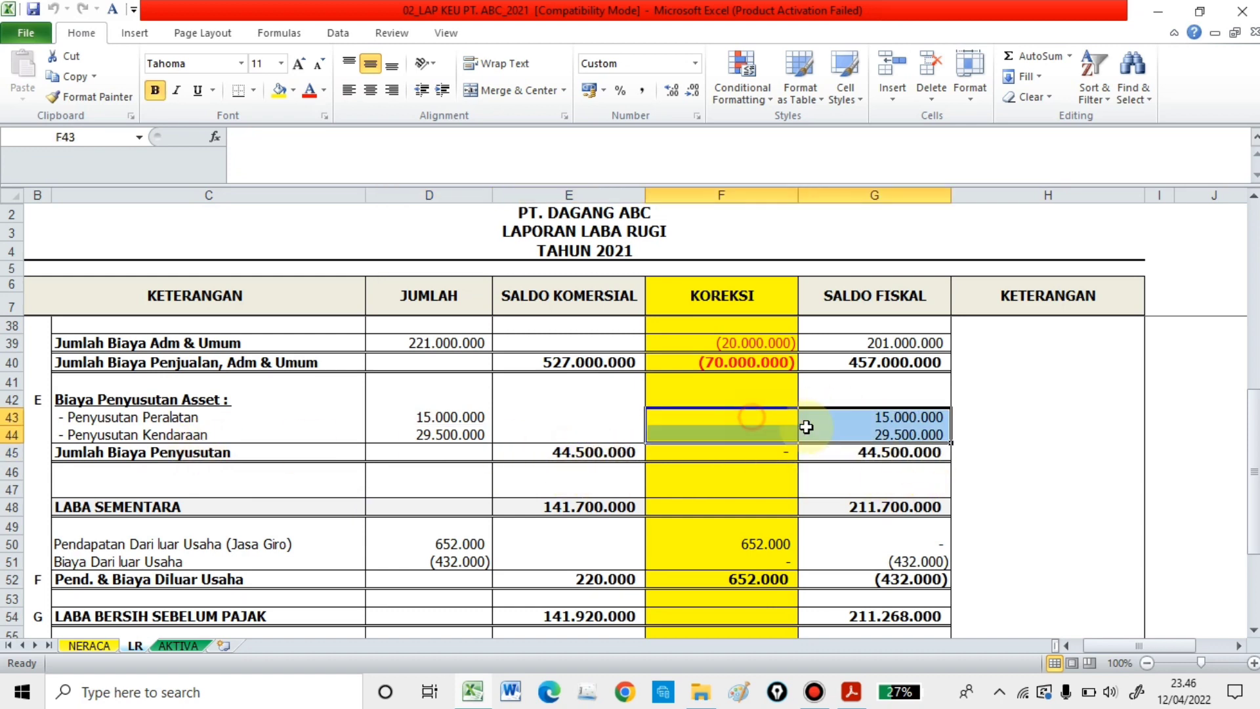
click(880, 435)
- Inspect the LABA SEMENTARA row and its formulas in the SALDO KOMERSIAL and SALDO FISKAL columns
click(166, 507)
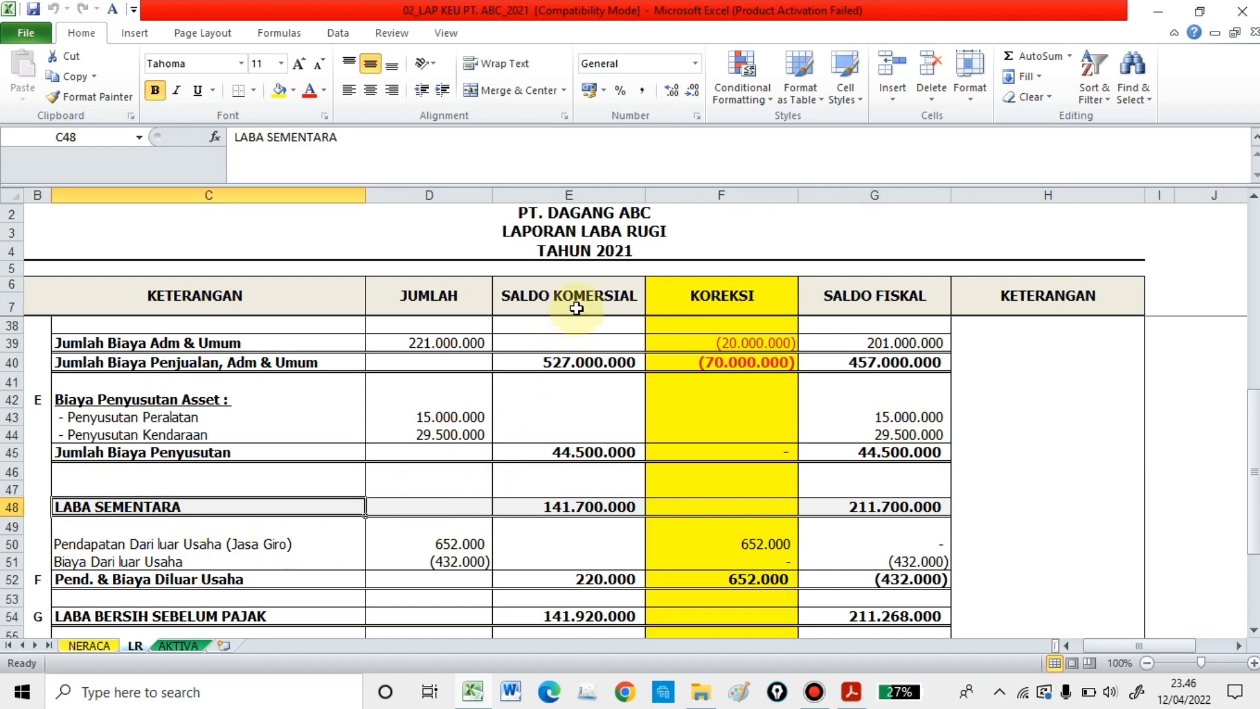
click(591, 507)
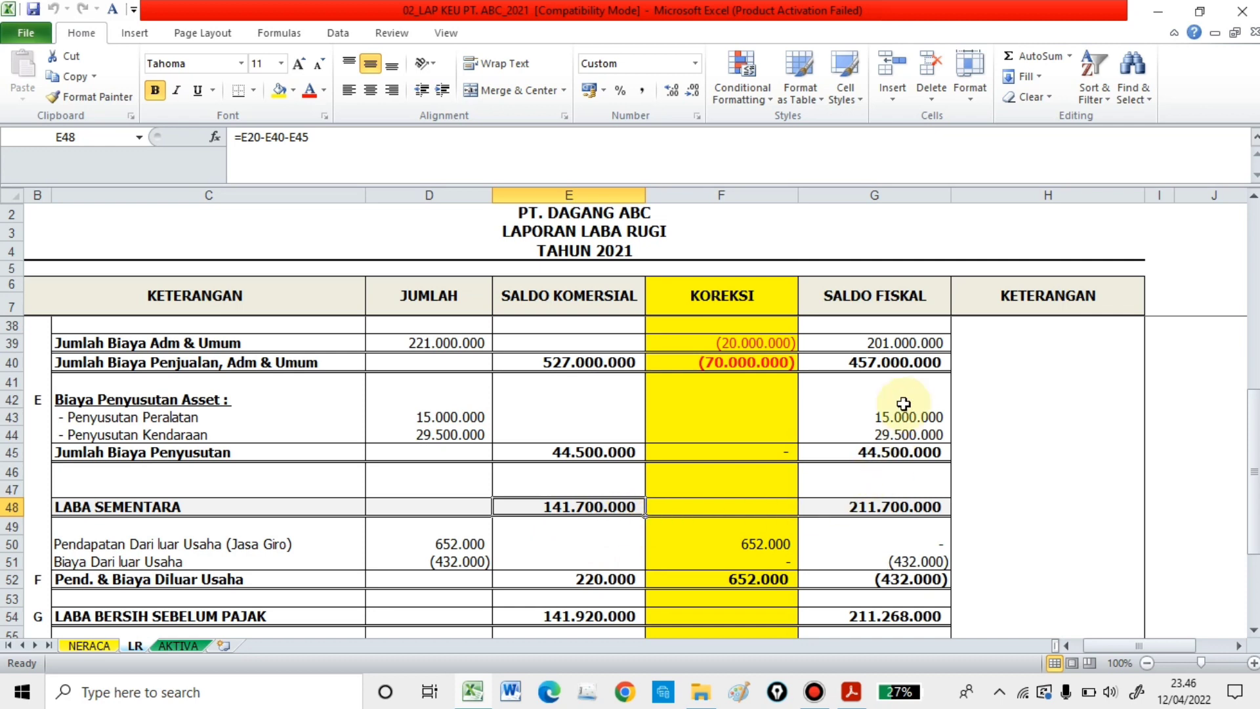
click(882, 508)
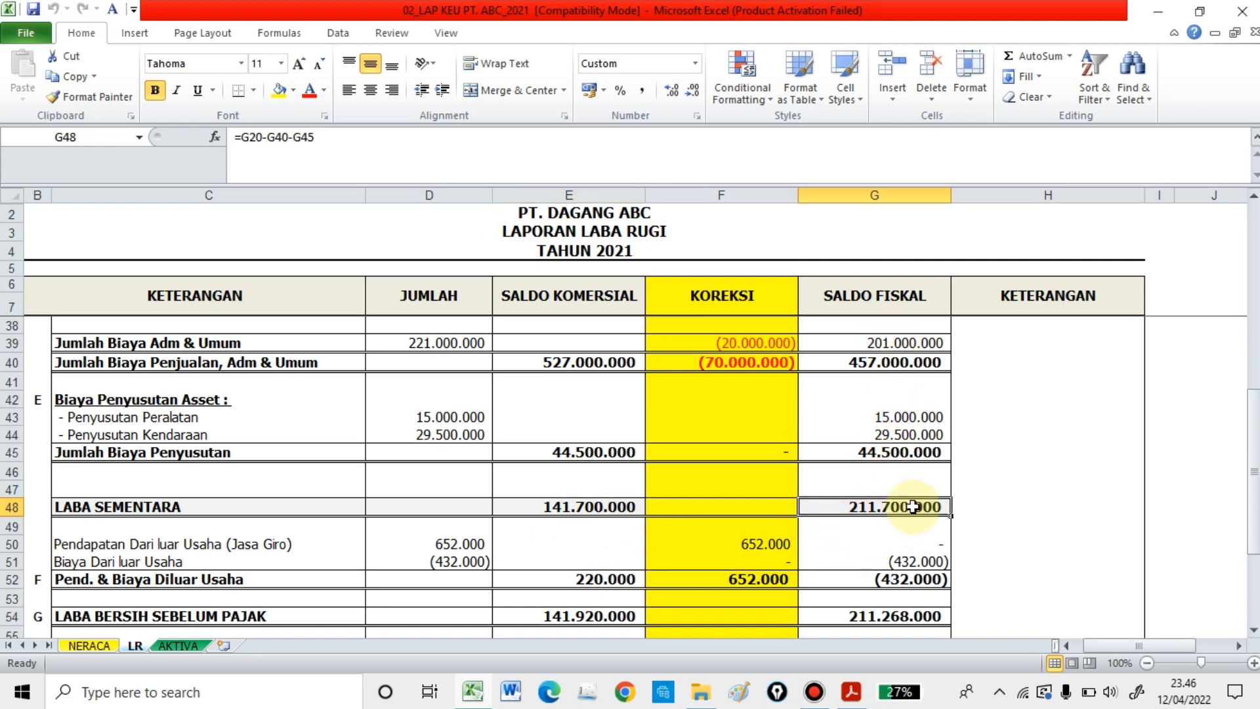
click(969, 507)
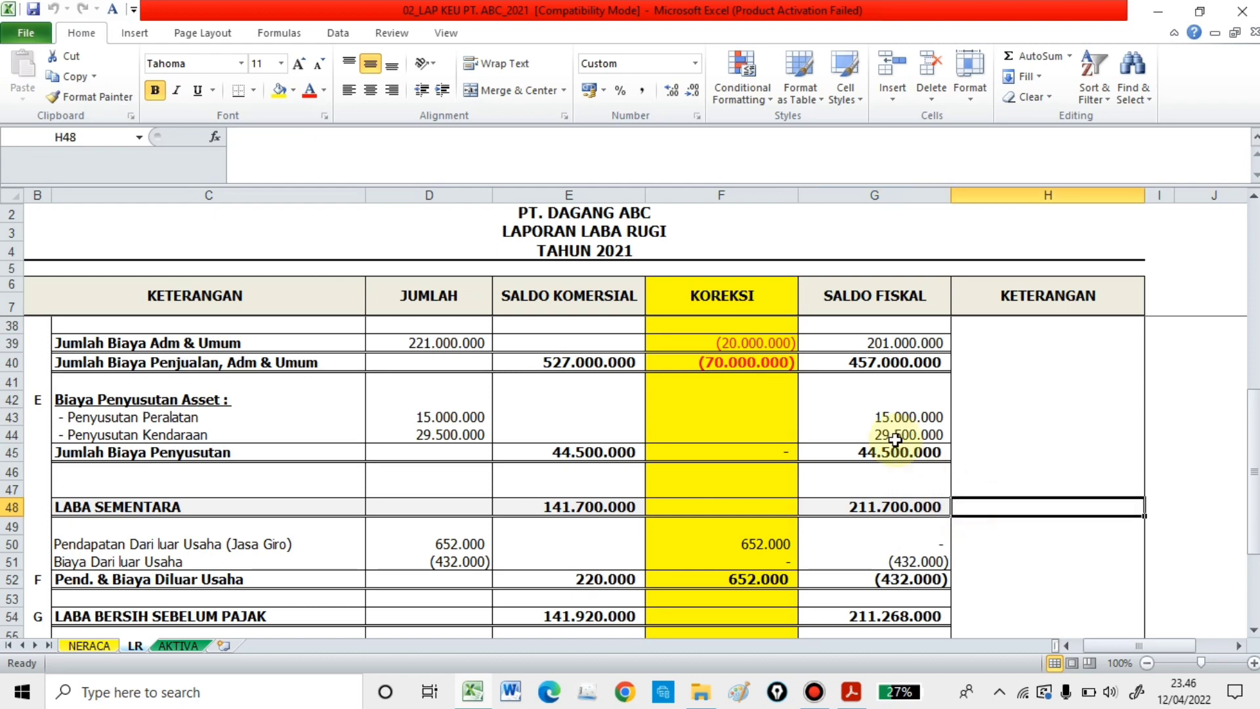
- Examine the Pendapatan Dari luar Usaha (Jasa Giro) row, comparing its JUMLAH amount with its KOREKSI entry
scroll(817, 463, up, 1)
scroll(818, 463, down, 1)
scroll(818, 464, down, 1)
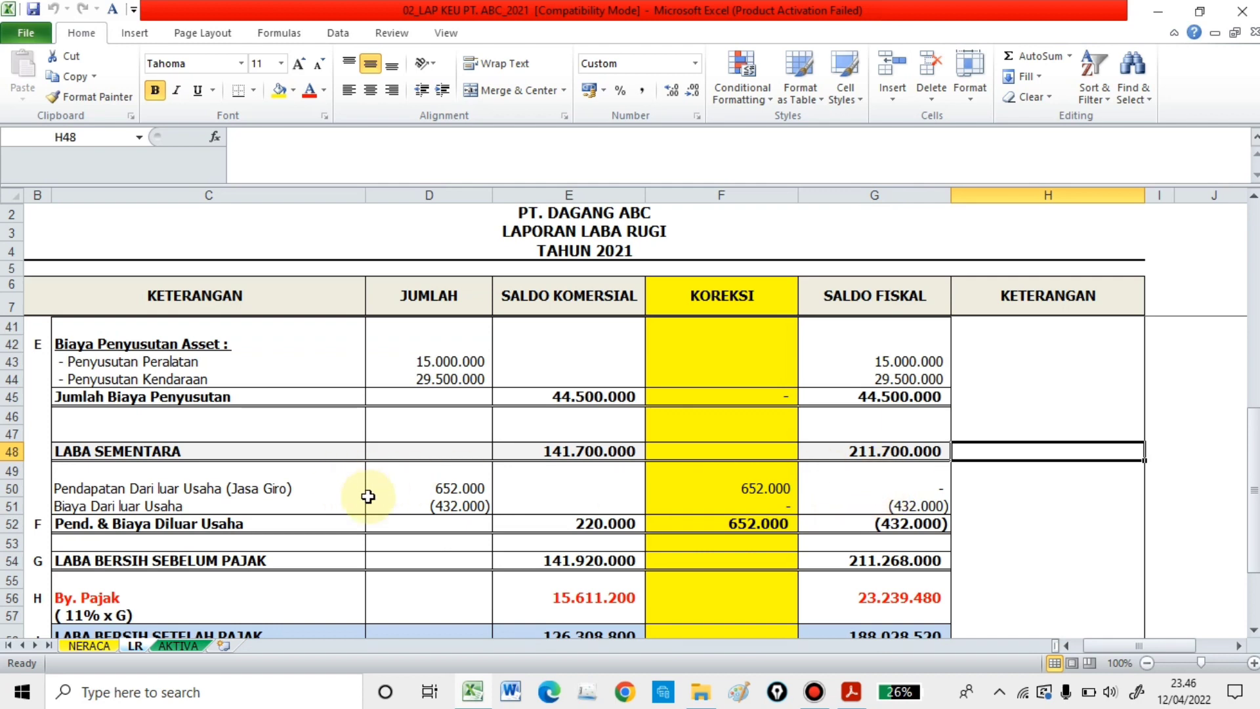
click(93, 494)
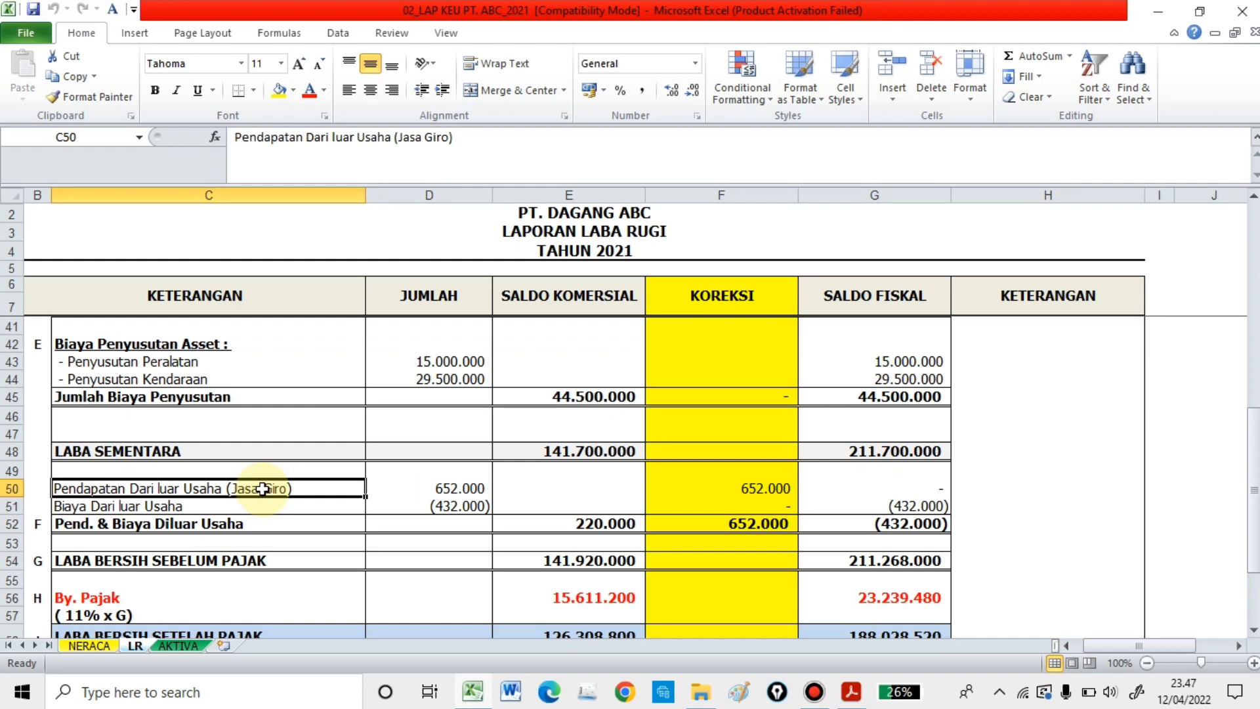
click(463, 490)
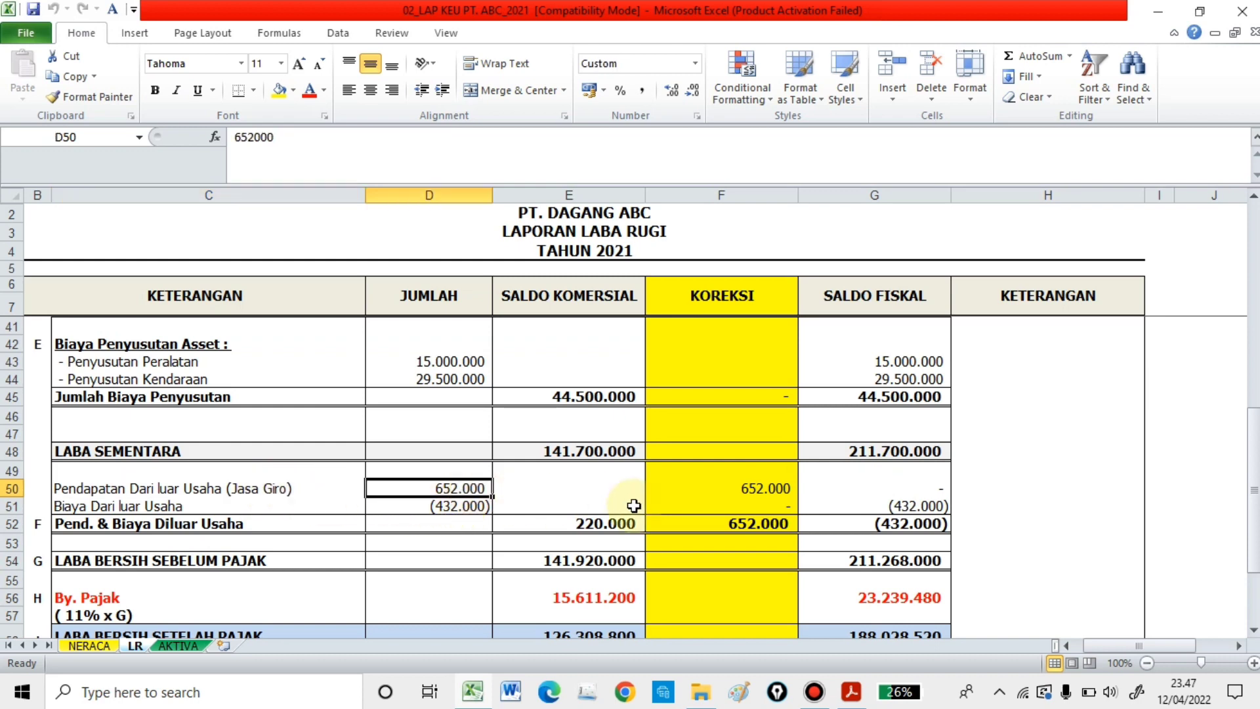
click(730, 488)
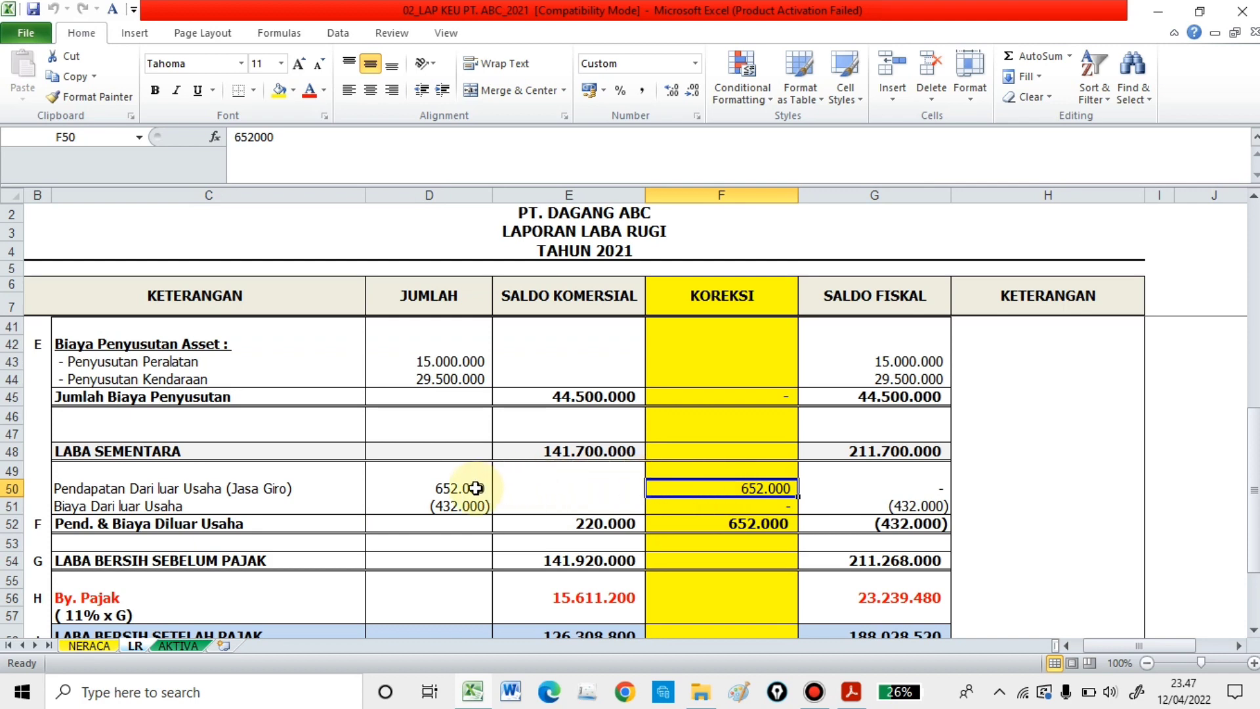
click(160, 494)
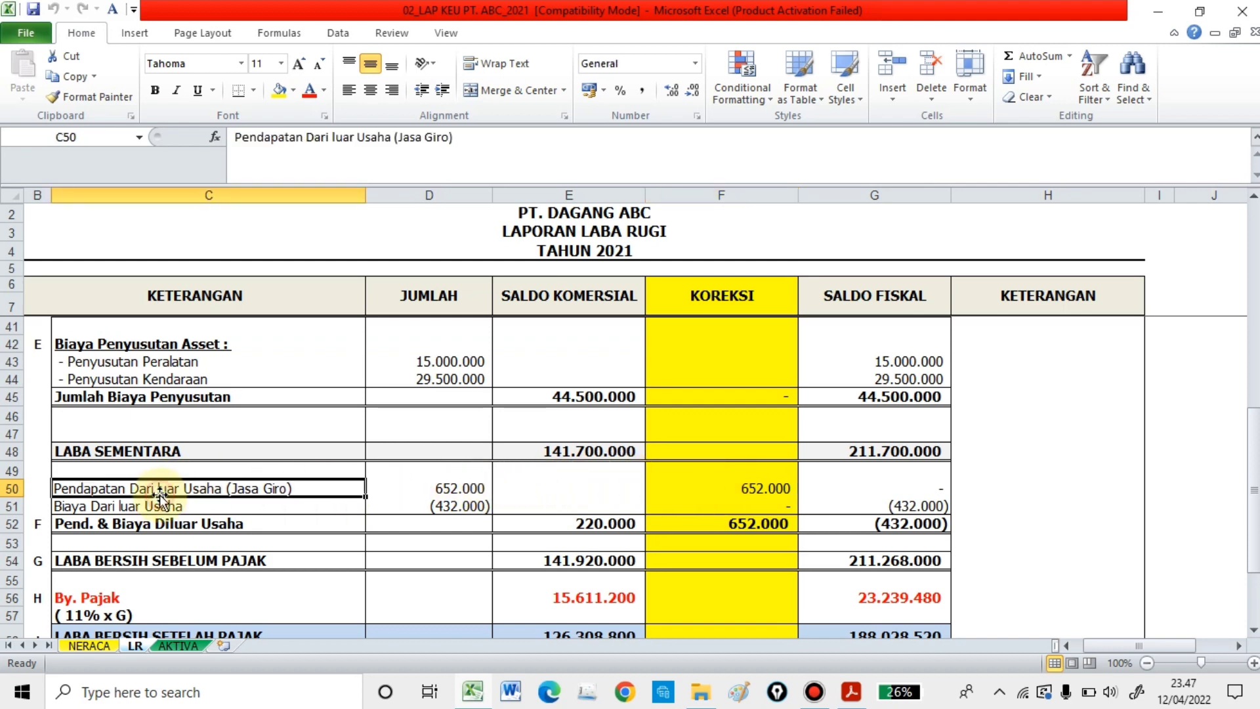
click(478, 490)
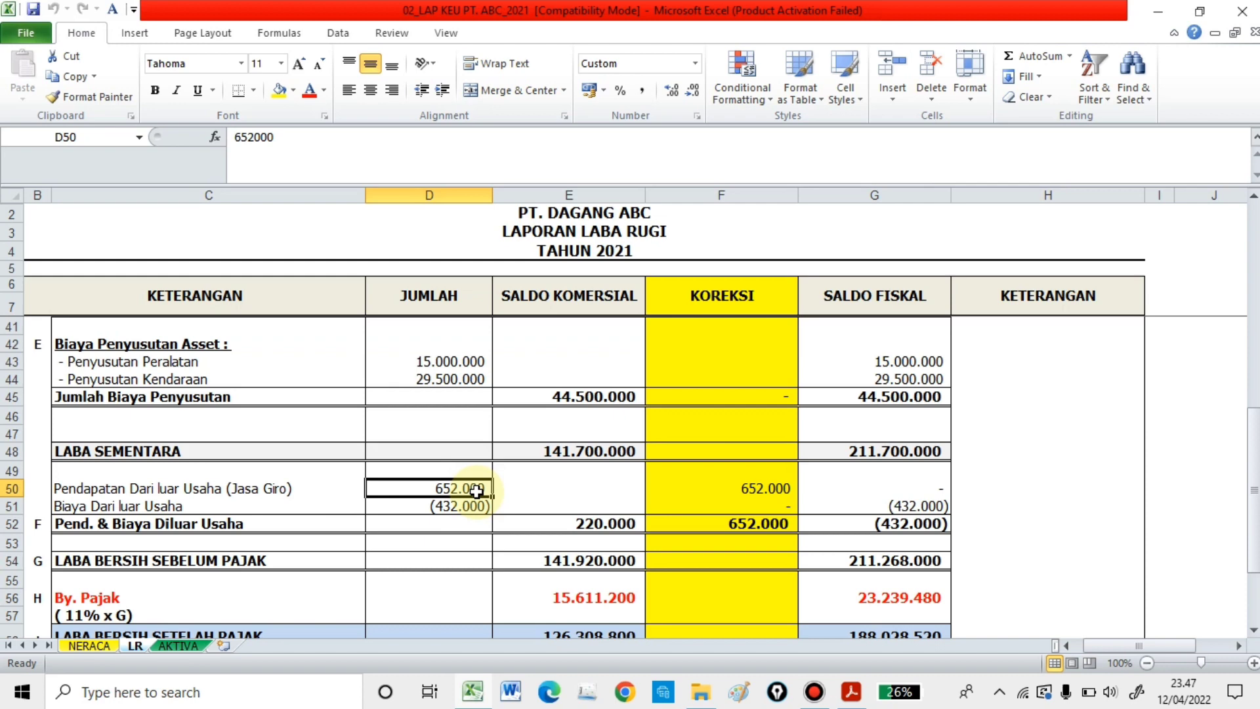
click(742, 492)
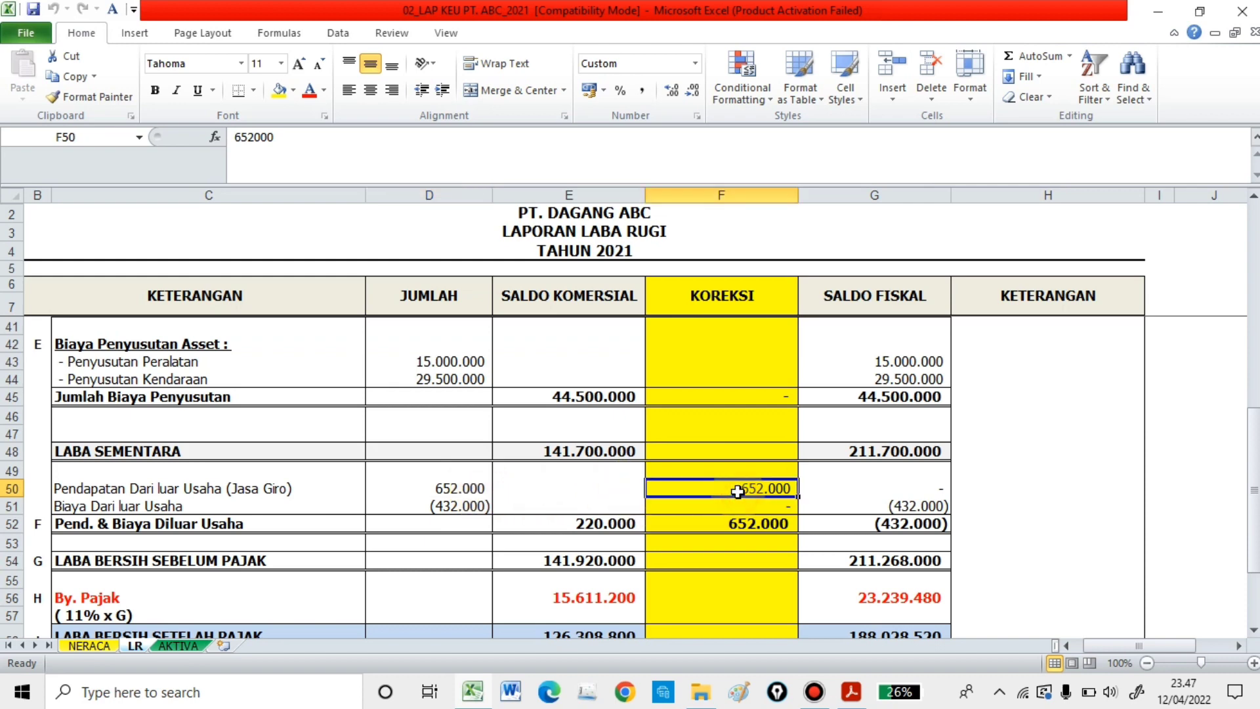
- Check the Biaya Dari luar Usaha row's JUMLAH amount and its SALDO FISKAL formula
click(74, 507)
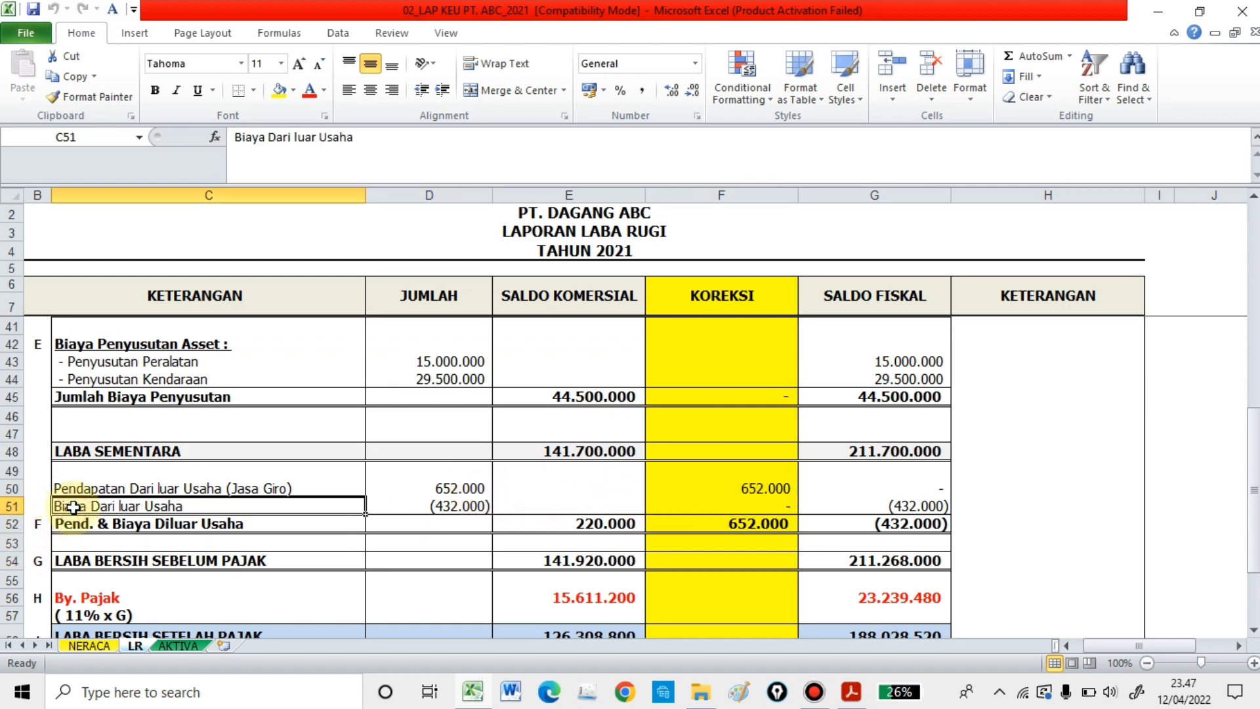
click(482, 507)
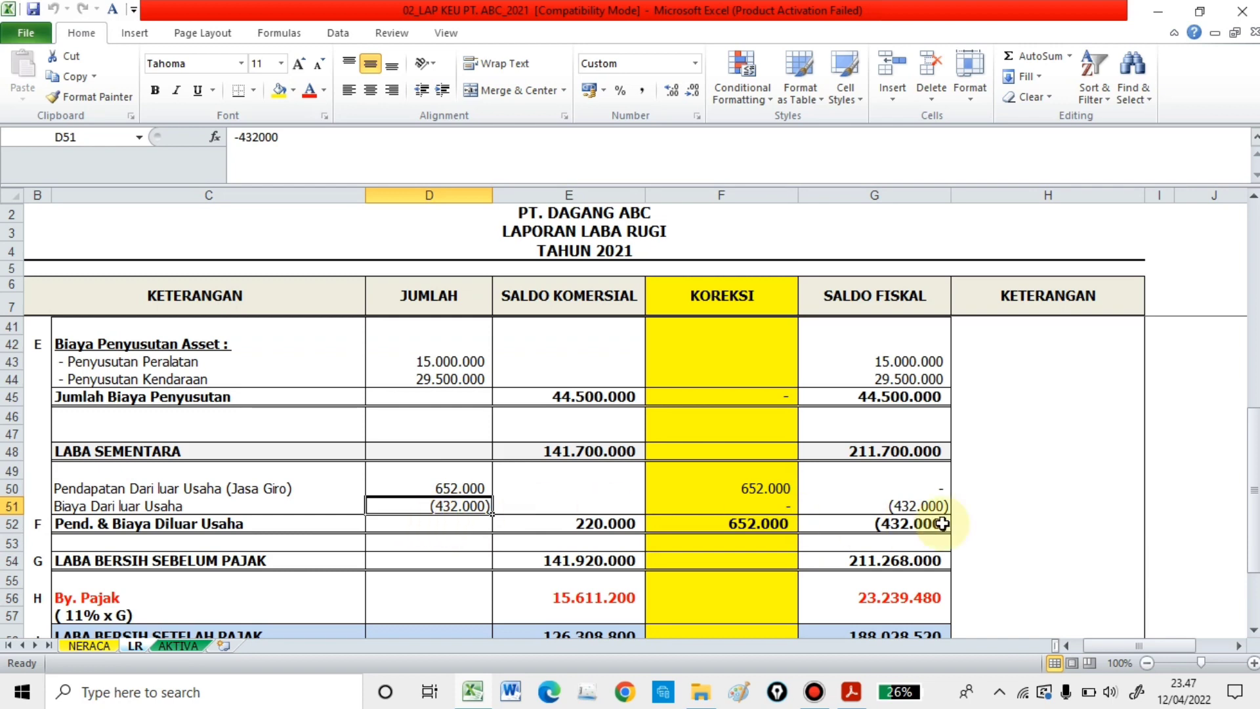
click(915, 507)
- Review the LABA BERSIH SEBELUM PAJAK row and its SALDO FISKAL formula
scroll(909, 509, down, 2)
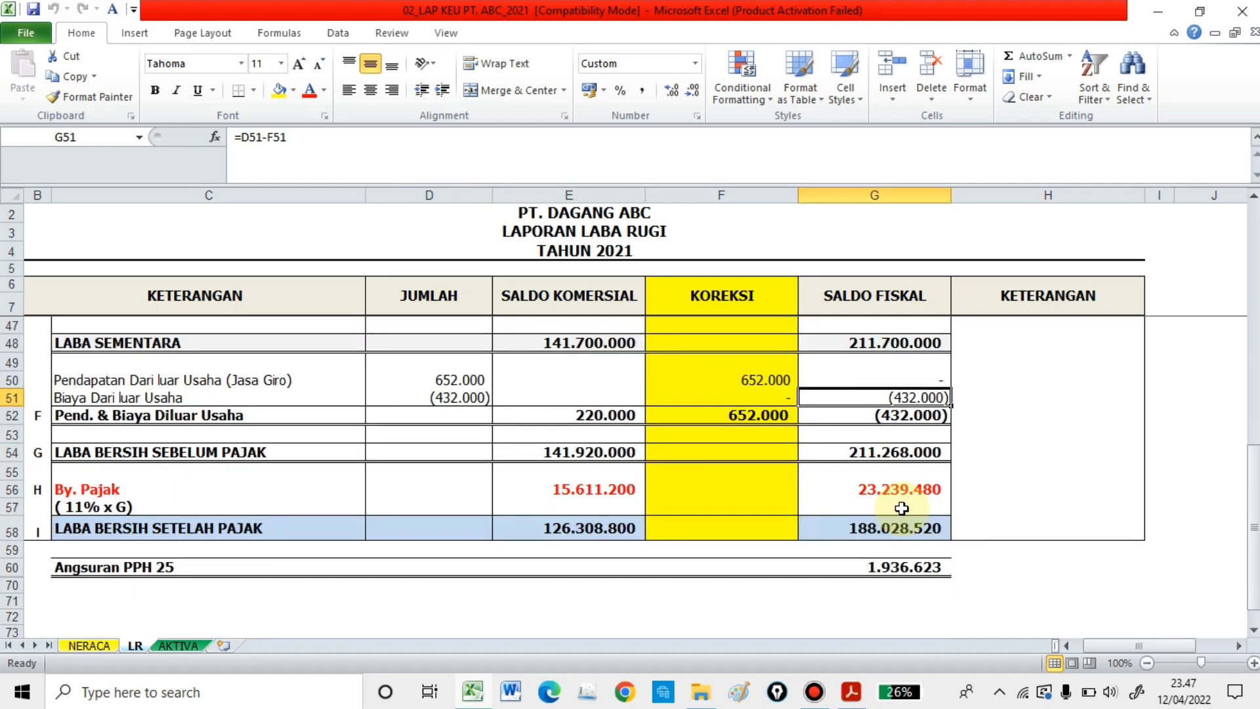
click(116, 454)
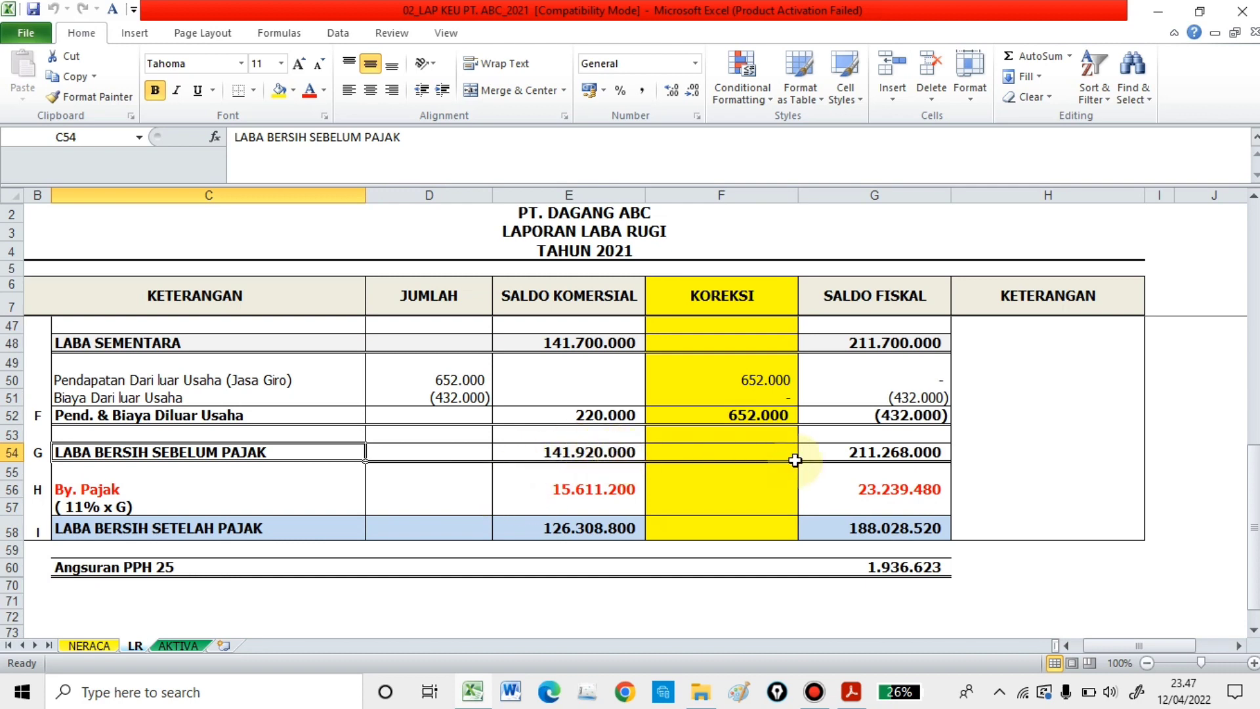
click(877, 453)
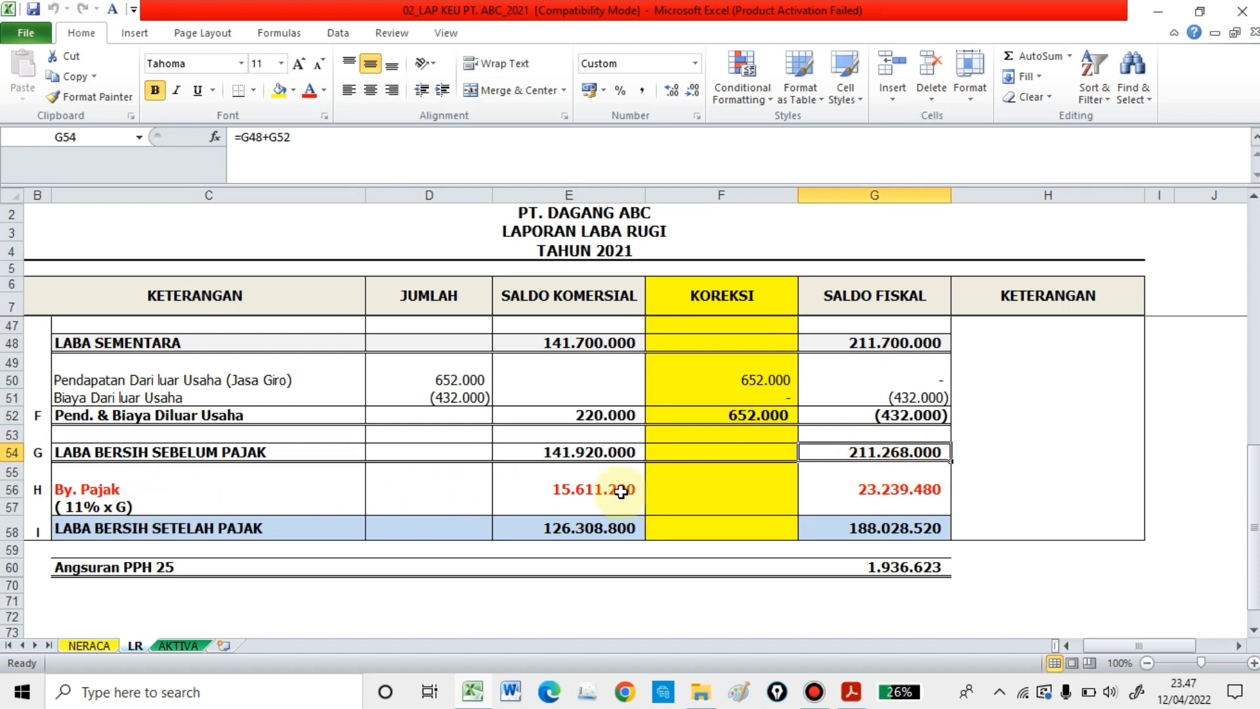
- Compare the By. Pajak (11% x G) formulas in the SALDO KOMERSIAL and SALDO FISKAL columns
click(84, 488)
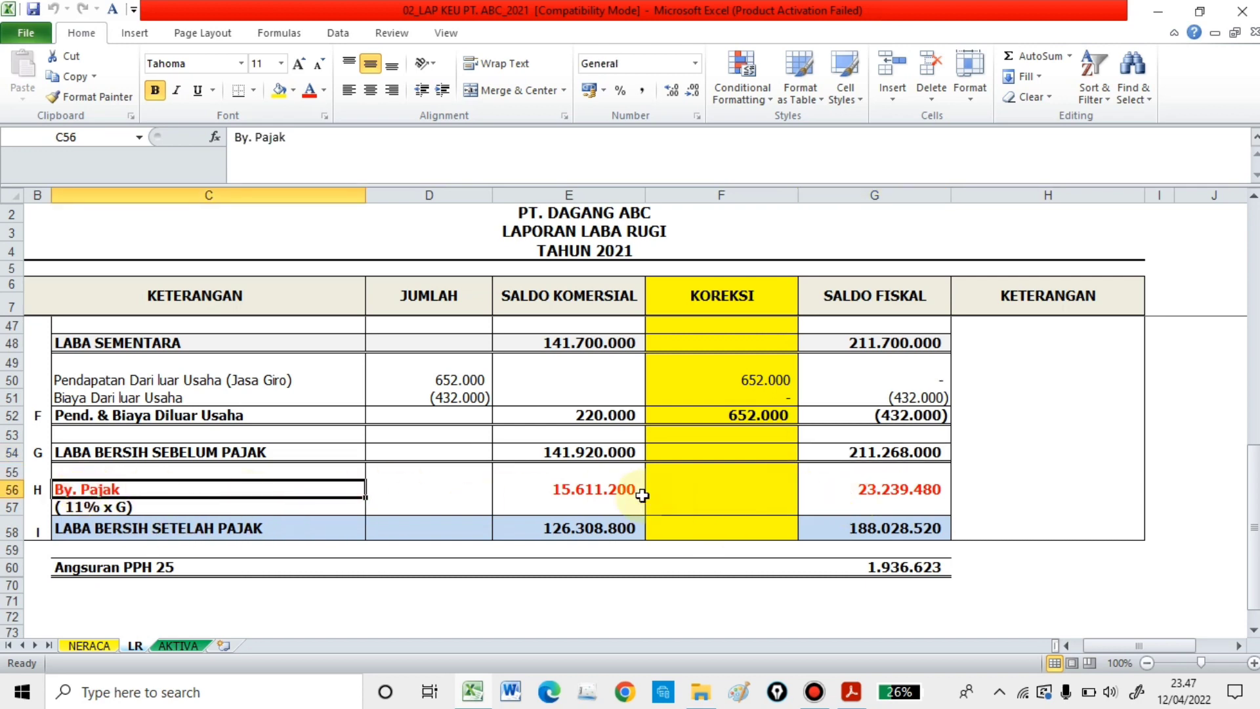
click(610, 491)
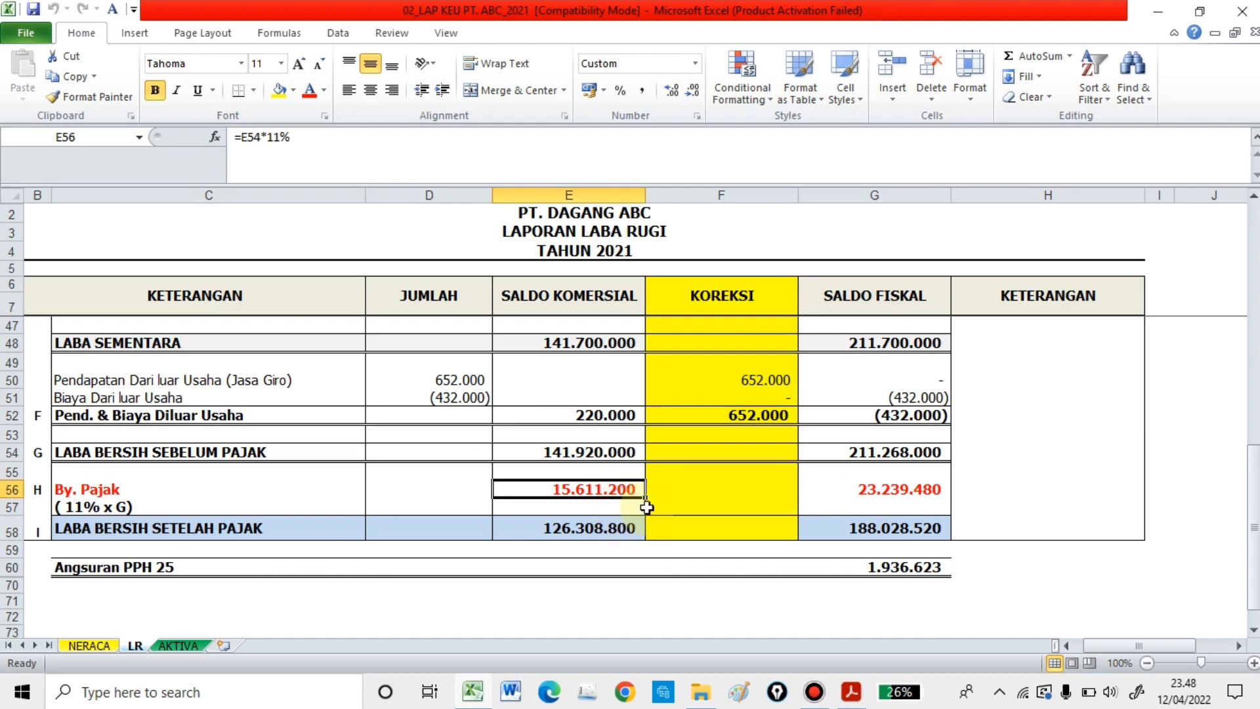
click(907, 492)
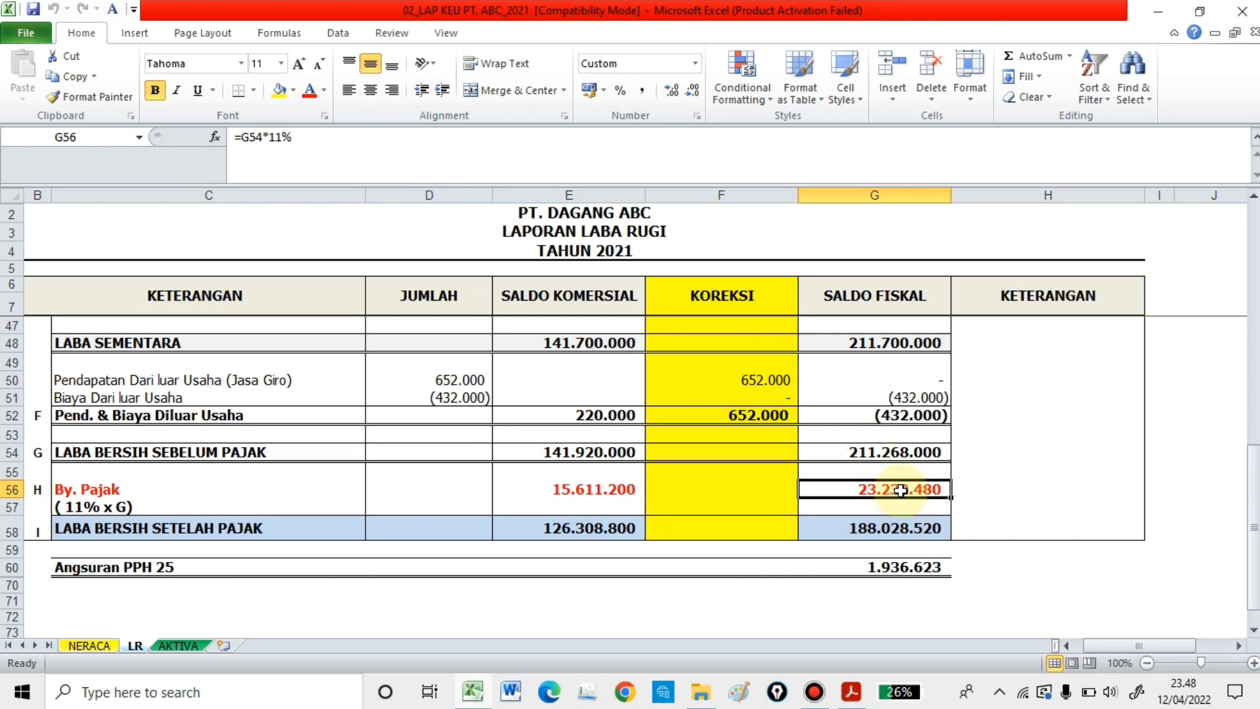
click(607, 489)
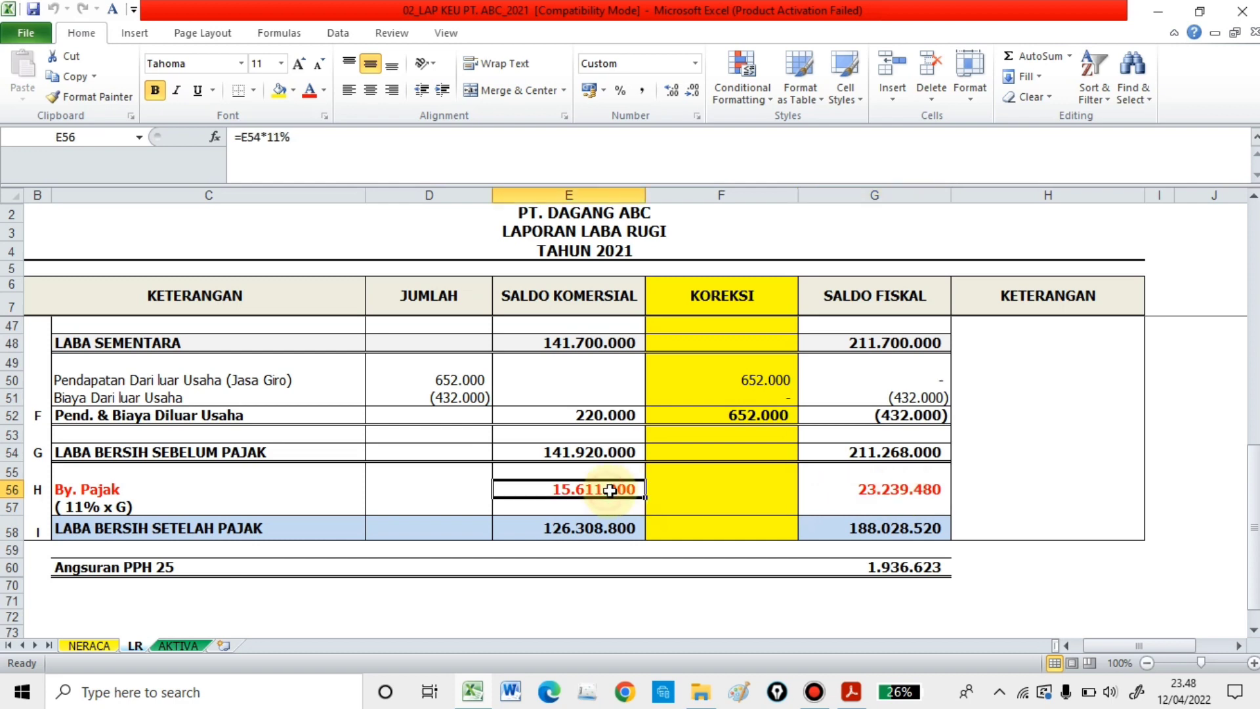
click(896, 493)
click(905, 303)
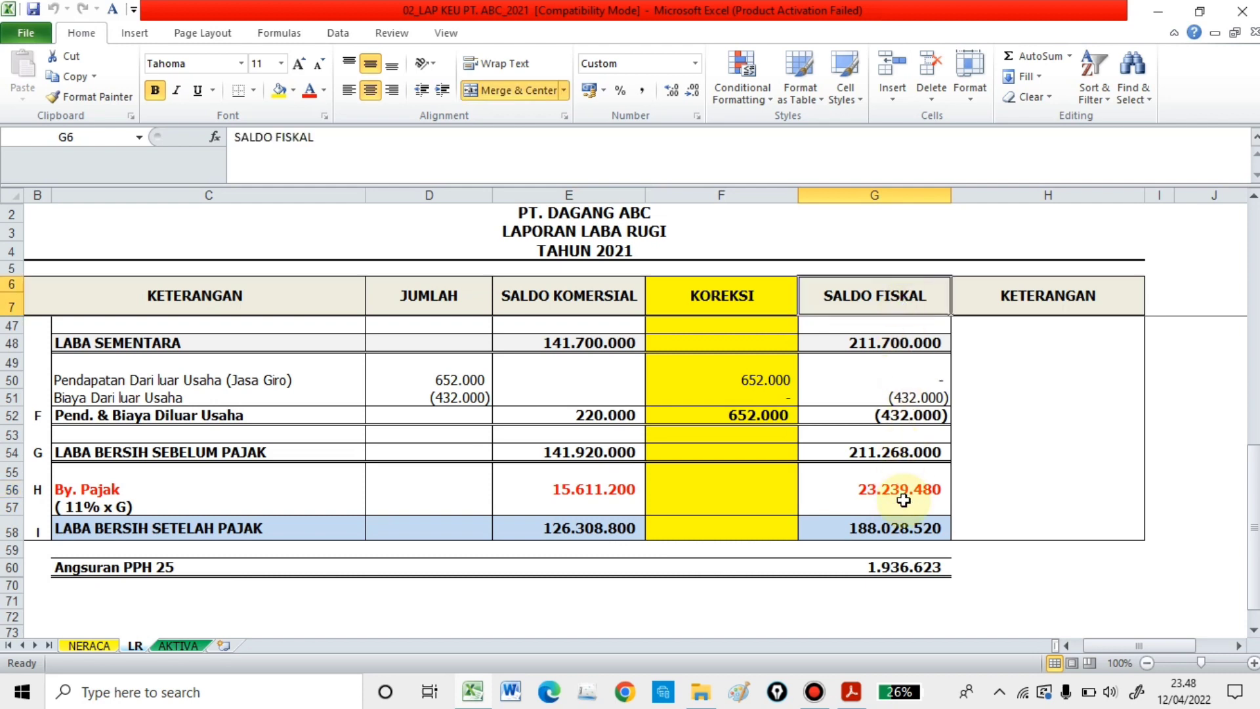
- Inspect the SALDO FISKAL formulas of the LABA BERSIH SETELAH PAJAK and Angsuran PPH 25 rows
click(143, 535)
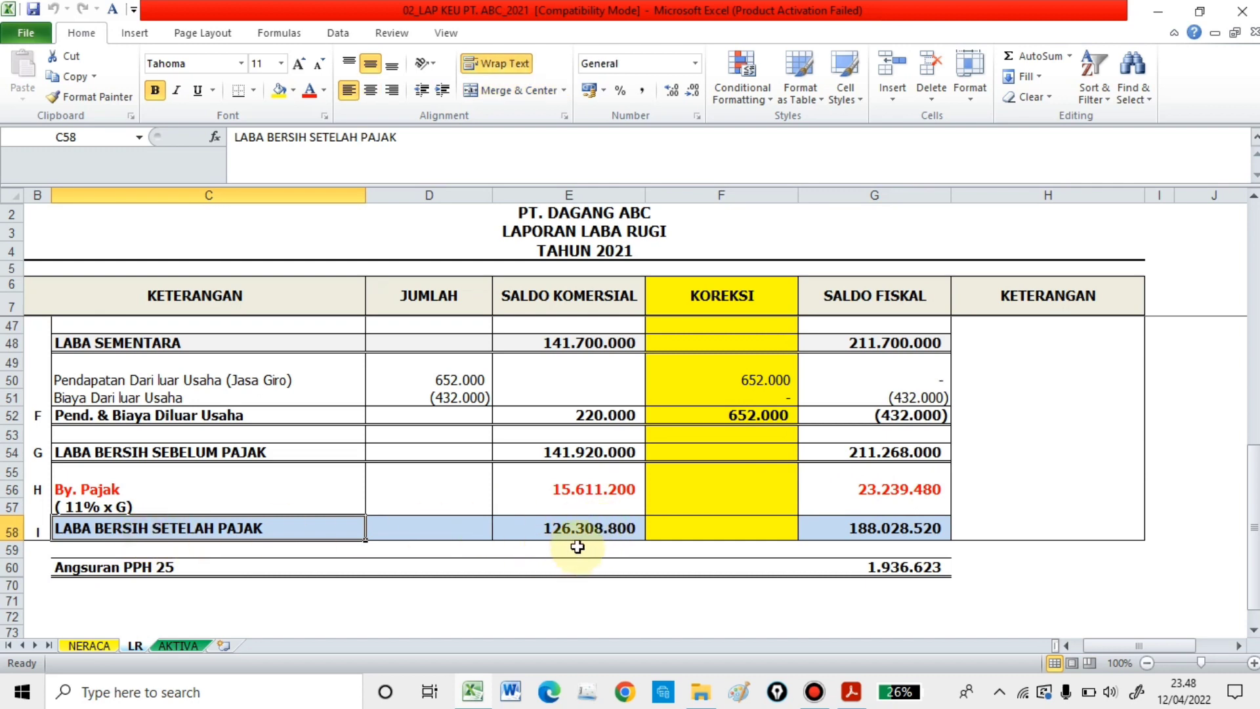
click(873, 535)
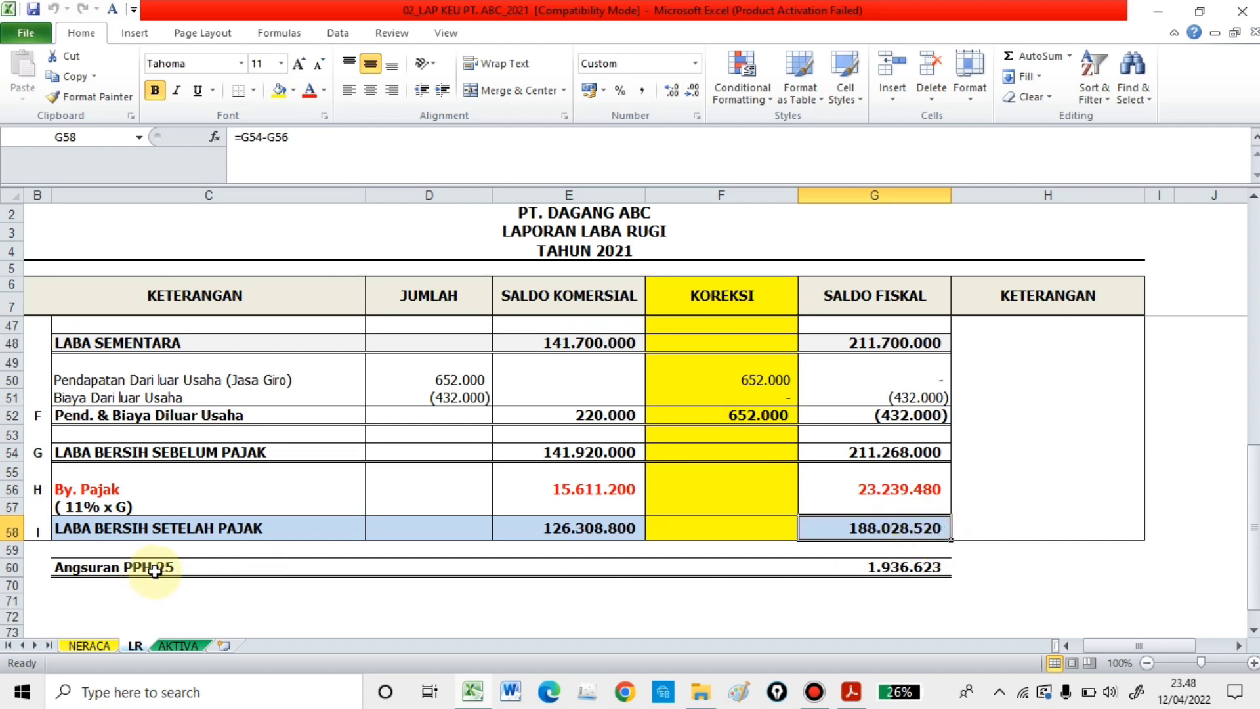
click(892, 568)
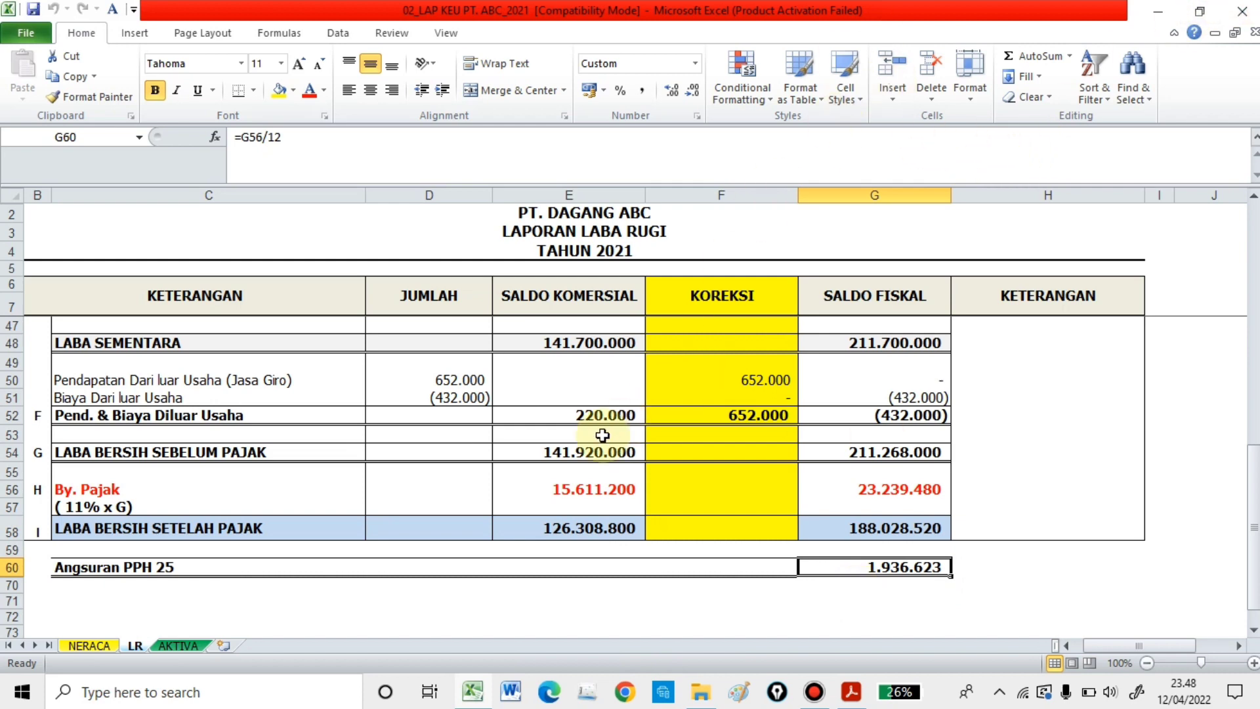
- Look back over the sales and administrative expense rows with their corrections, returning to the end of the statement
scroll(603, 434, up, 9)
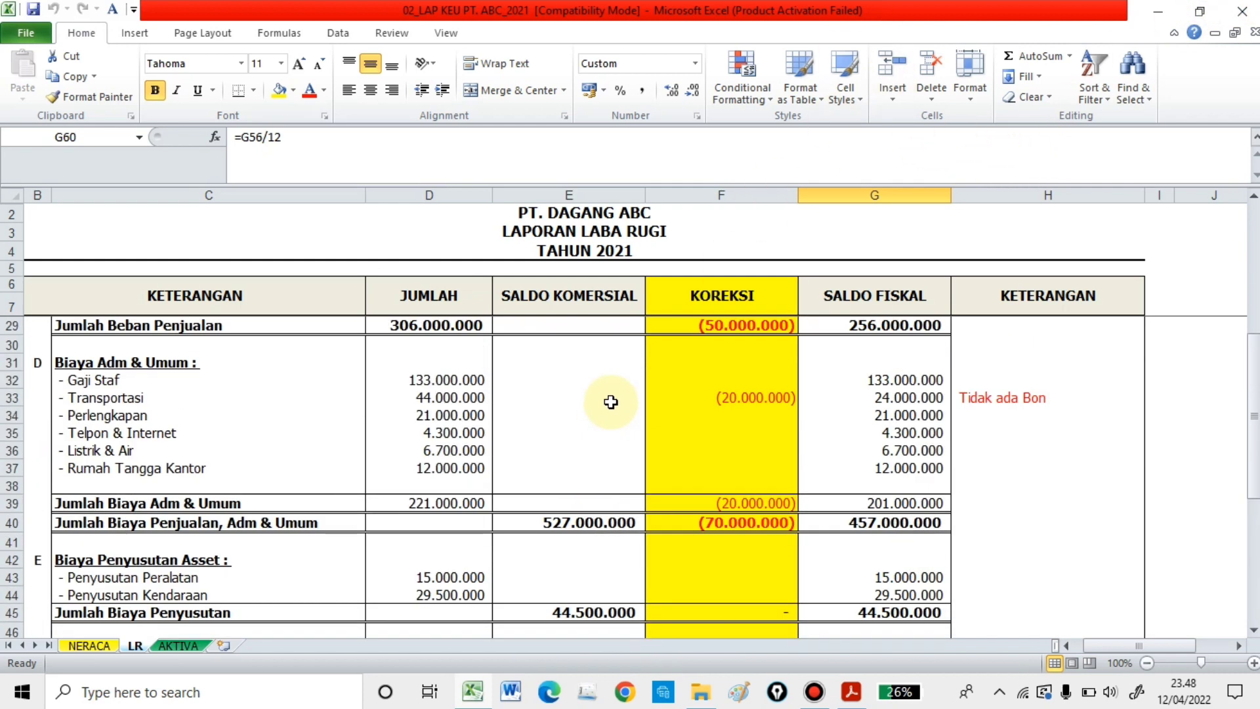
scroll(611, 402, up, 2)
scroll(613, 394, down, 3)
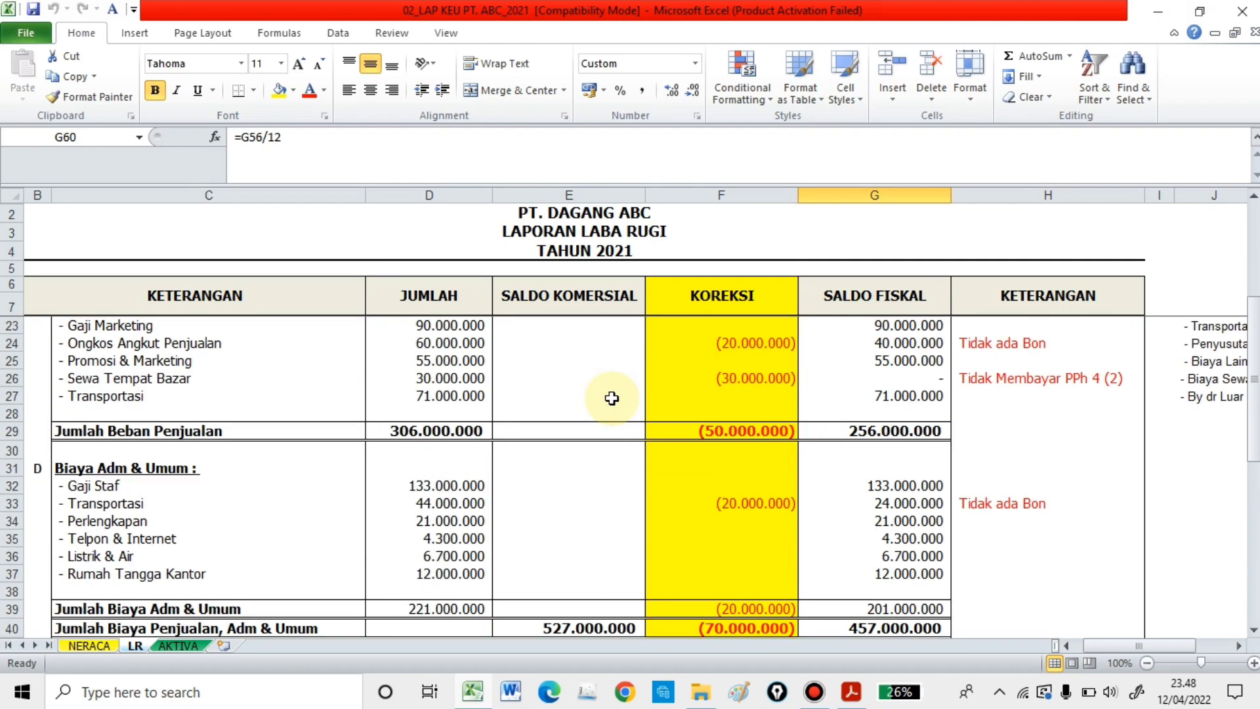
scroll(613, 385, down, 9)
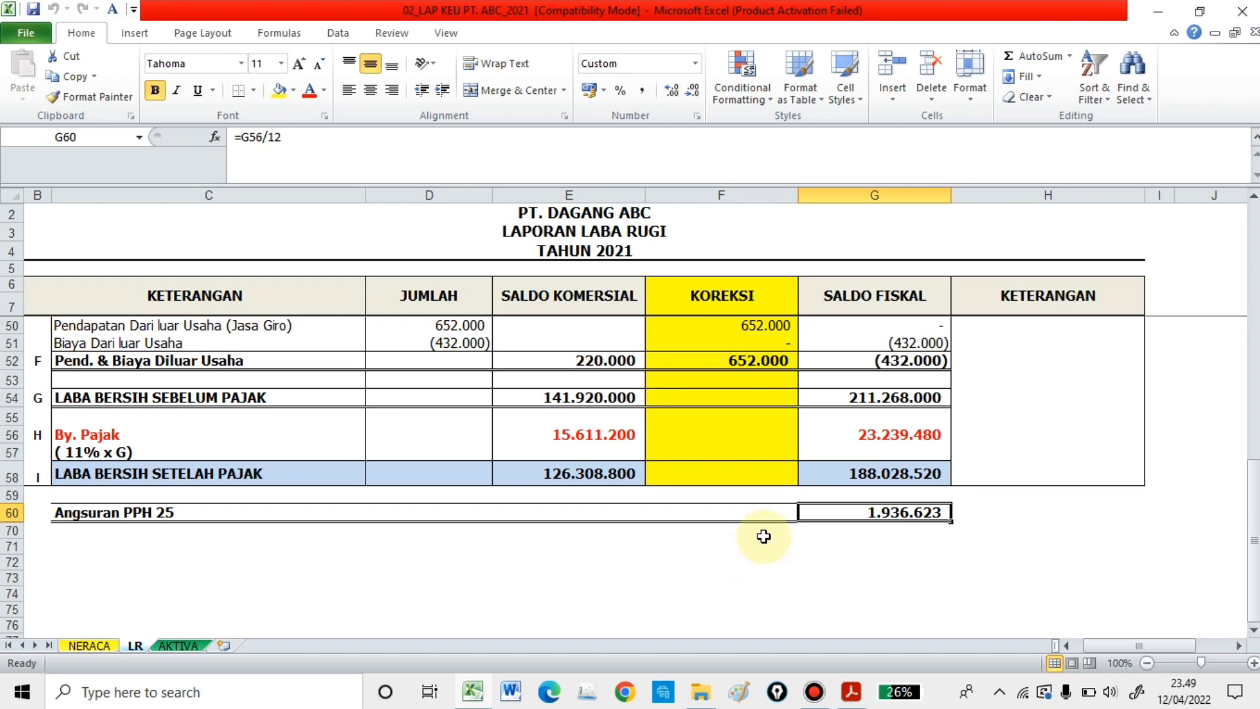
click(310, 578)
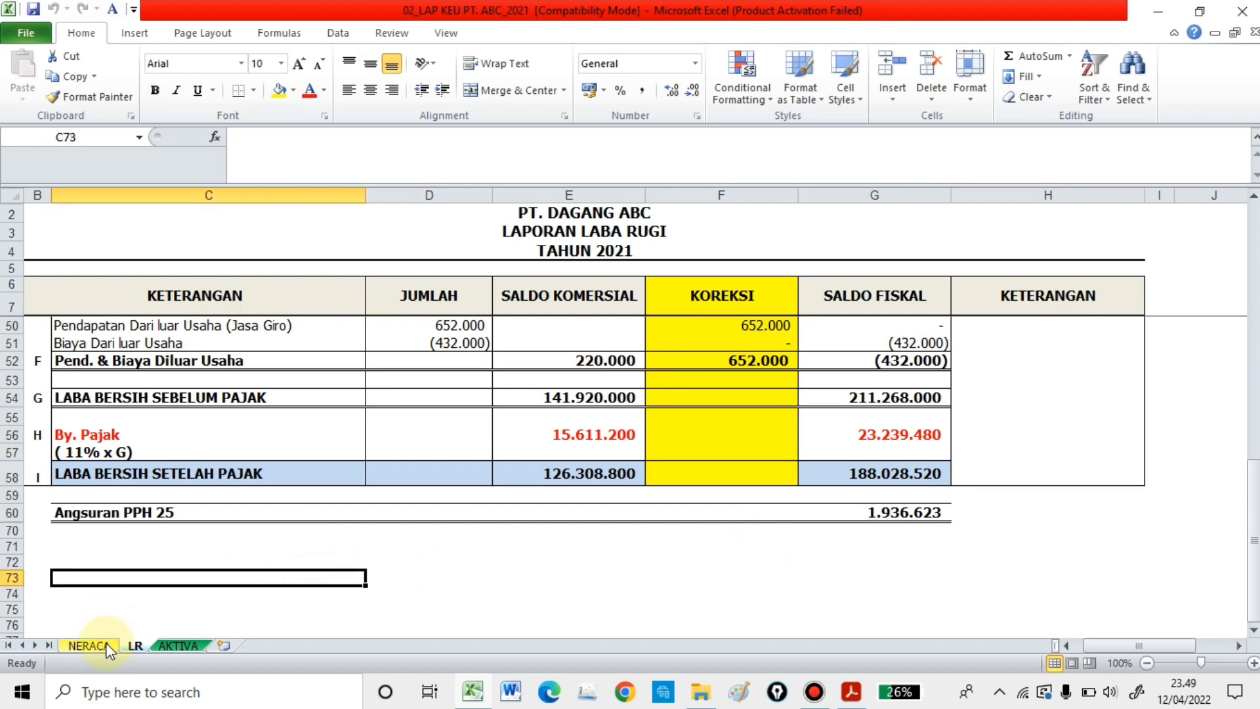
- Open the NERACA sheet and compare TOTAL AKTIVA with JUMLAH KEWAJIBAN & MODAL
click(105, 644)
scroll(376, 541, down, 4)
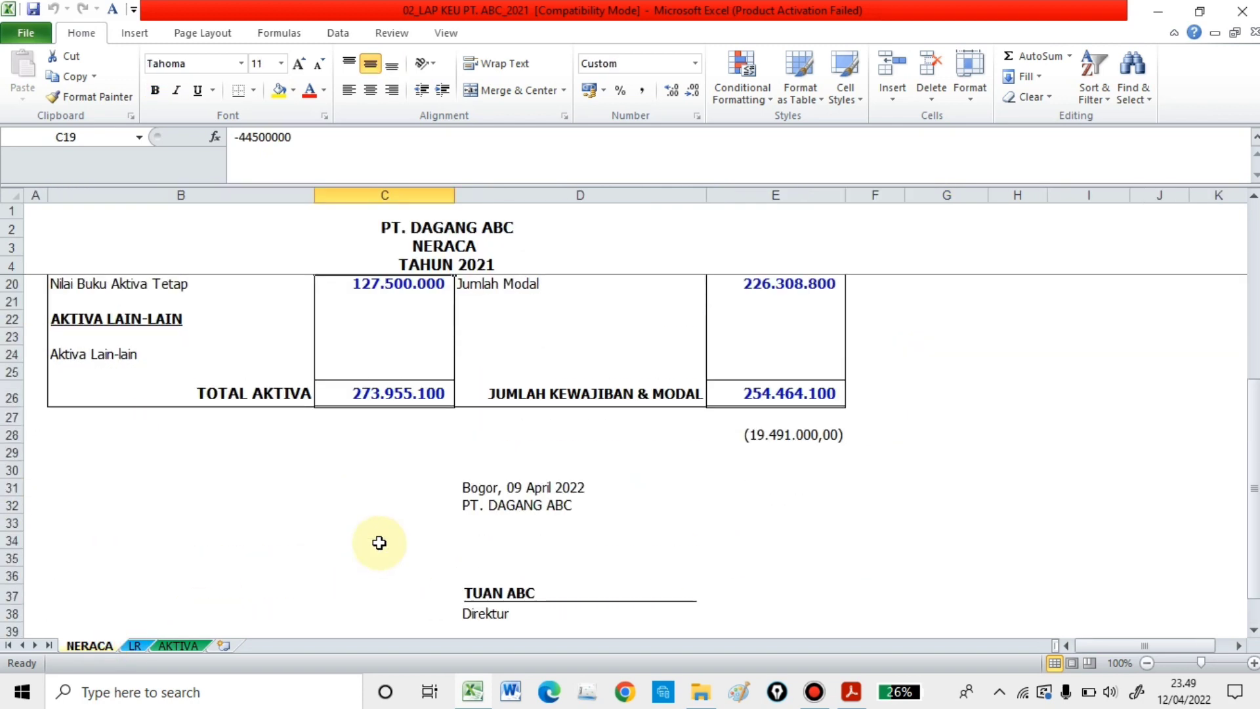
scroll(379, 543, up, 2)
scroll(379, 543, up, 1)
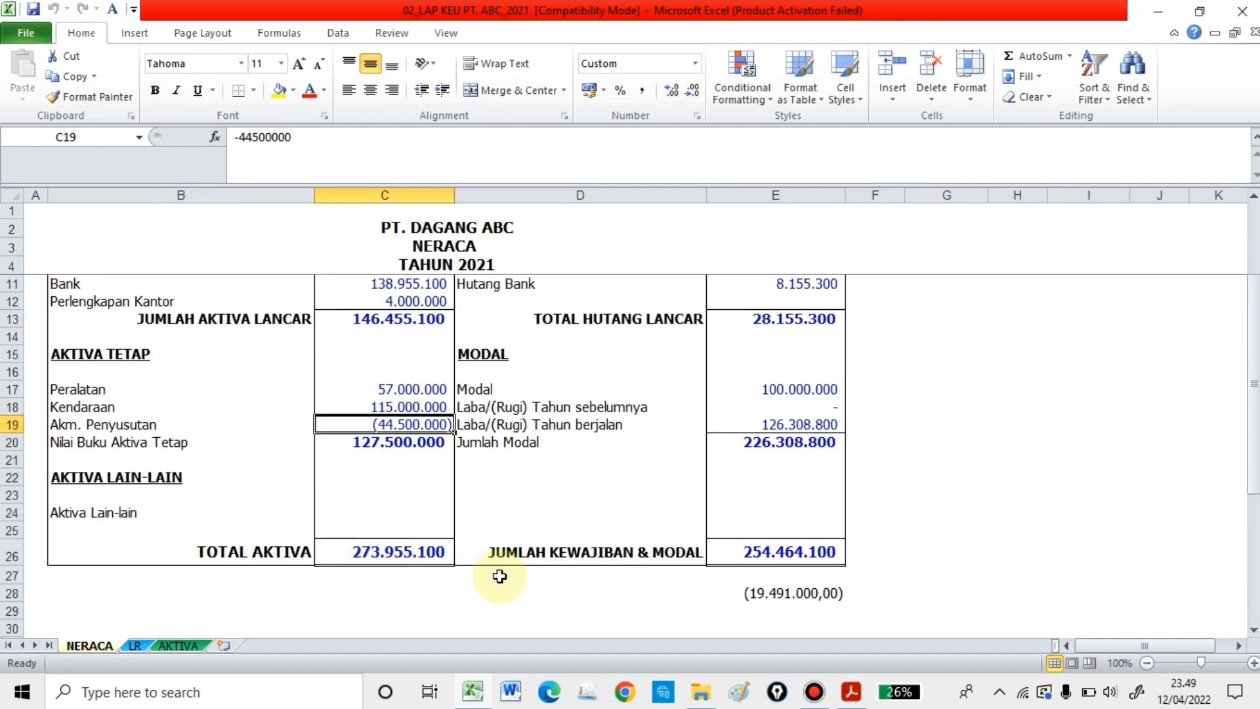
scroll(427, 439, up, 1)
scroll(423, 438, up, 1)
click(416, 394)
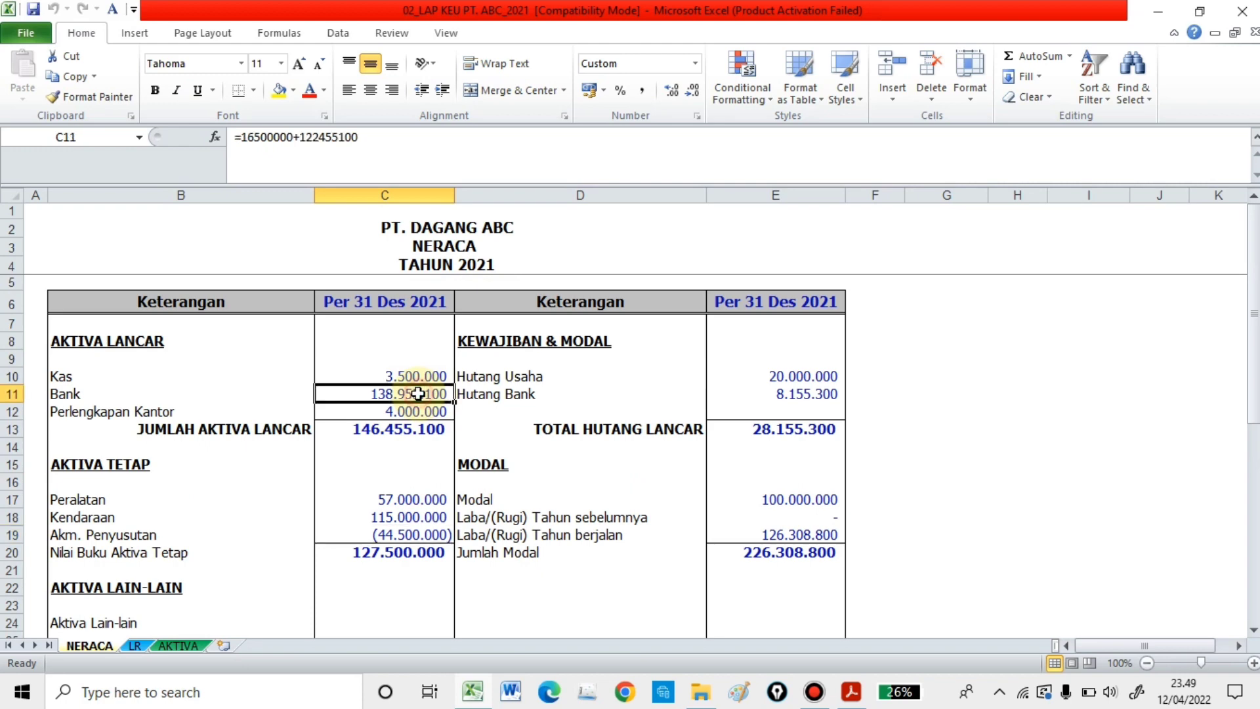
click(408, 136)
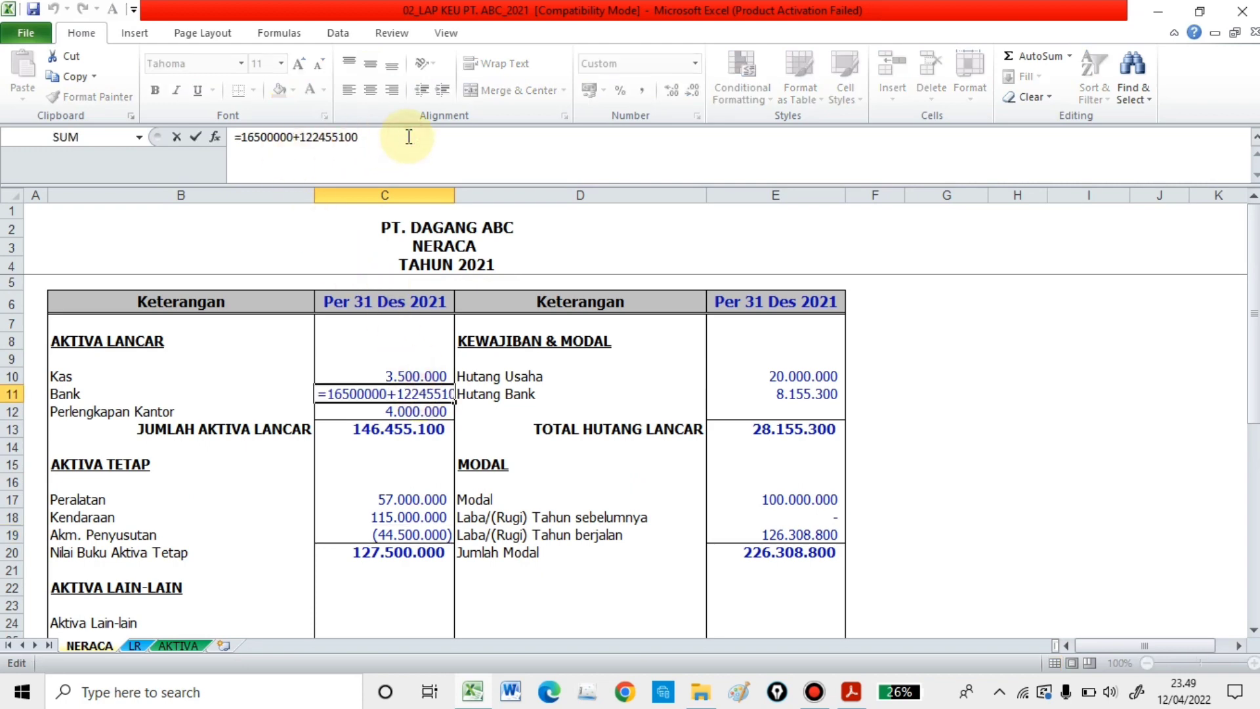
text(-)
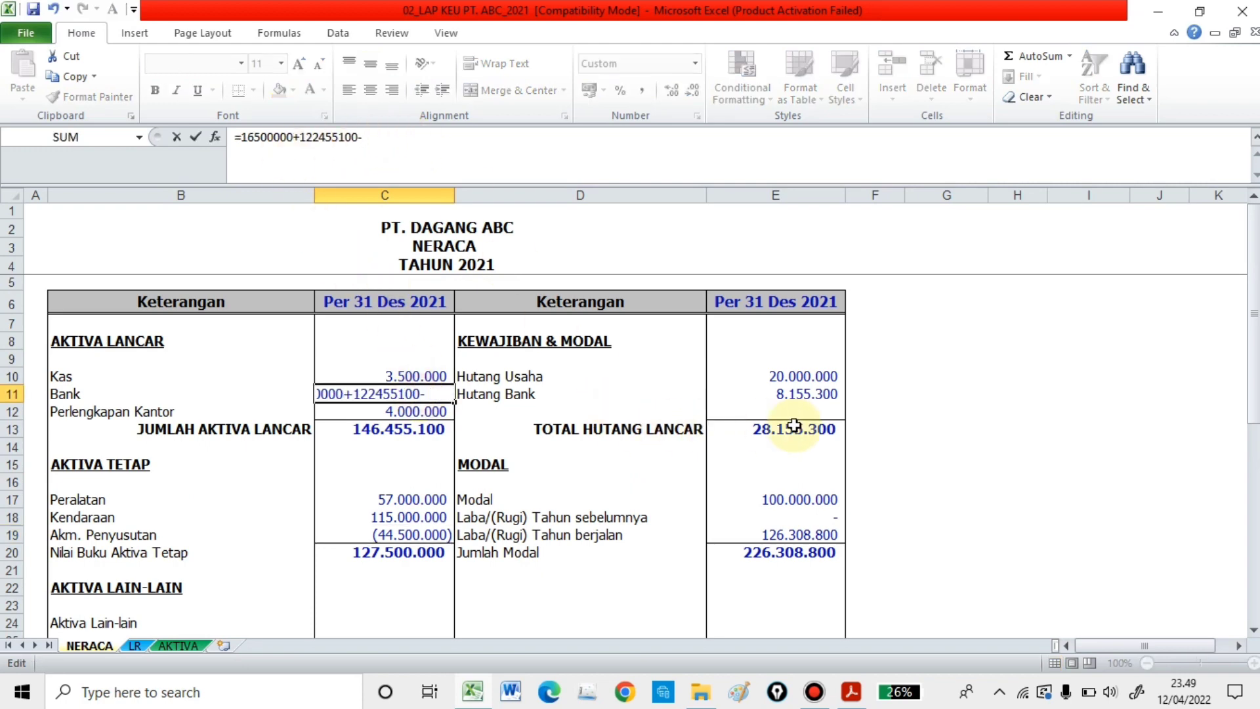
click(958, 430)
key(Escape)
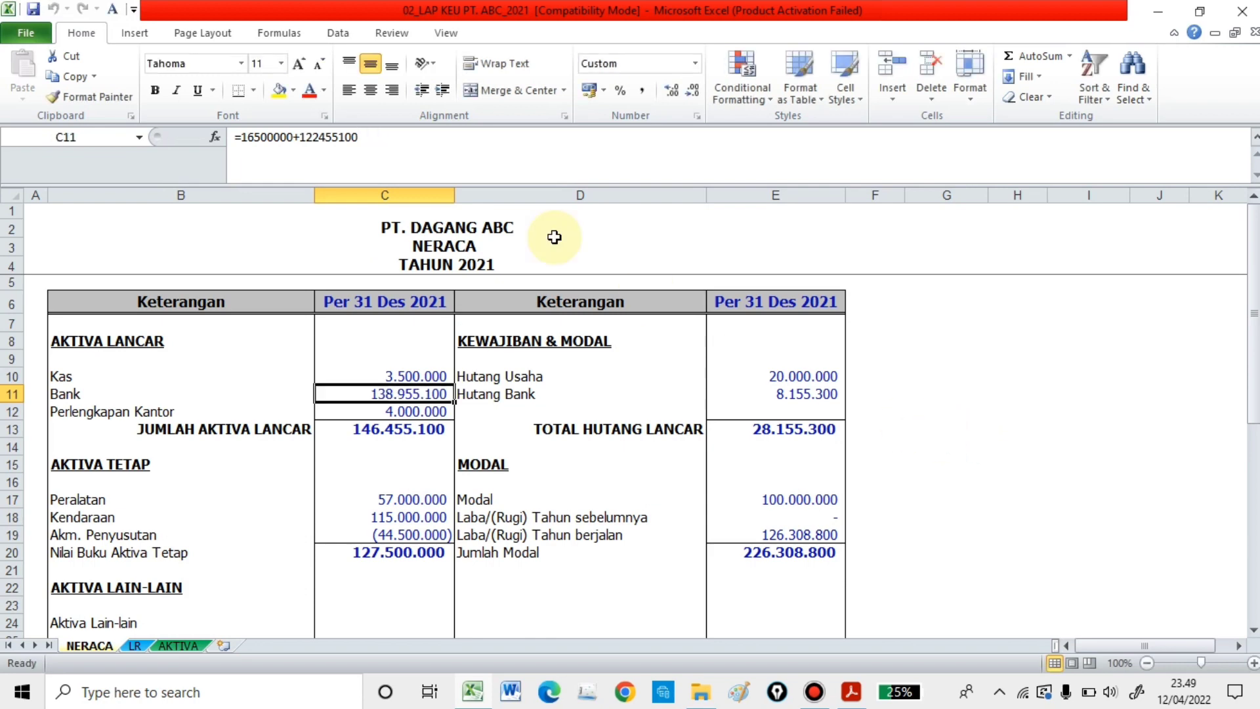
- Subtract 19491000 at the end of the Bank amount's formula in the NERACA sheet
click(418, 137)
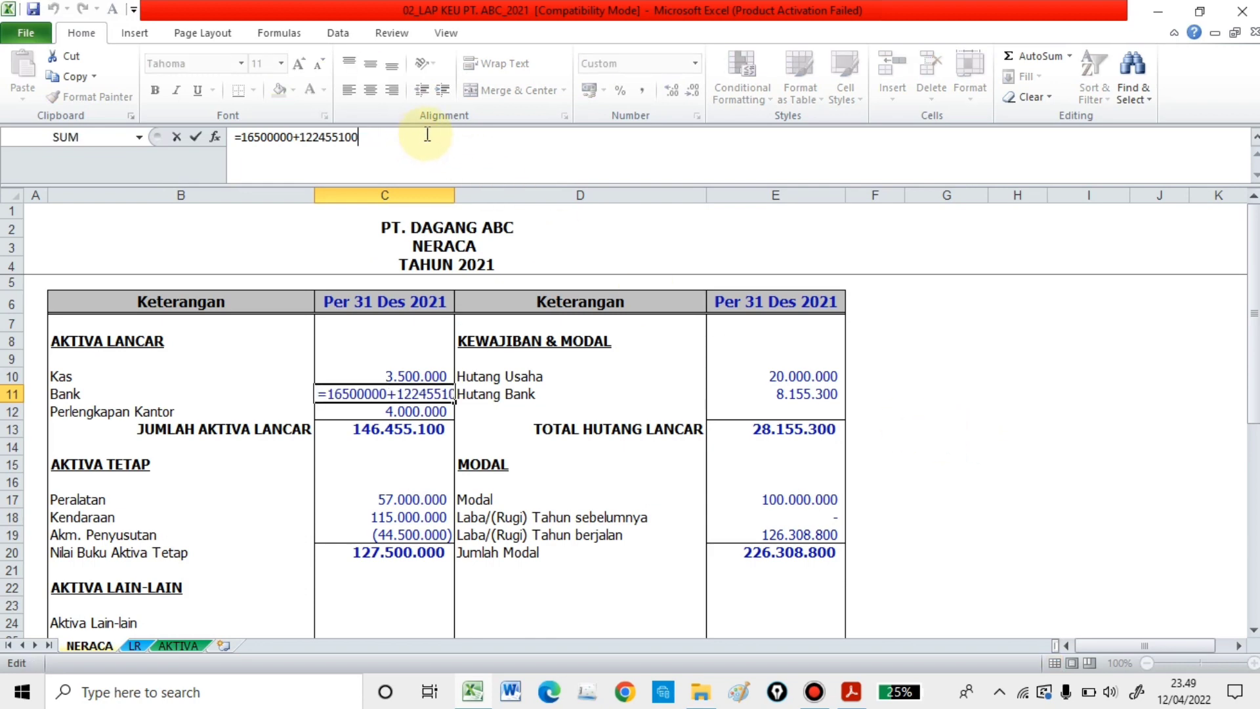
text(-)
drag(1254, 267, 1254, 348)
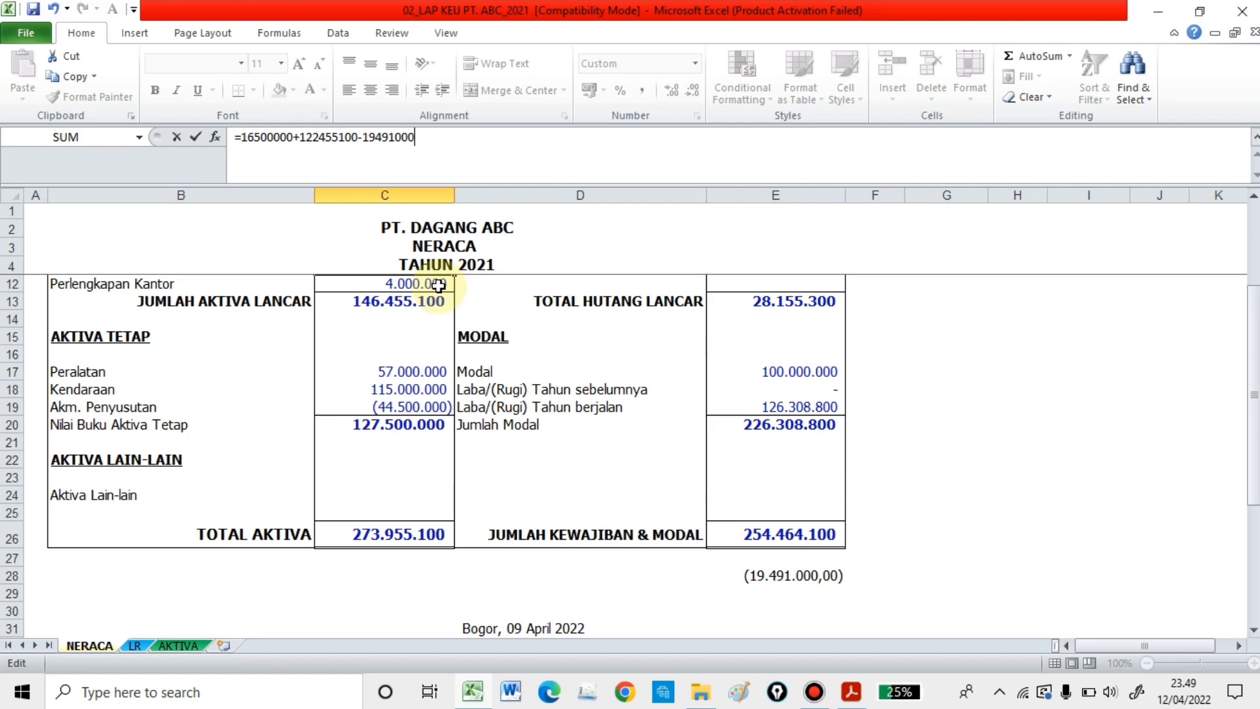
key(Return)
scroll(472, 430, up, 3)
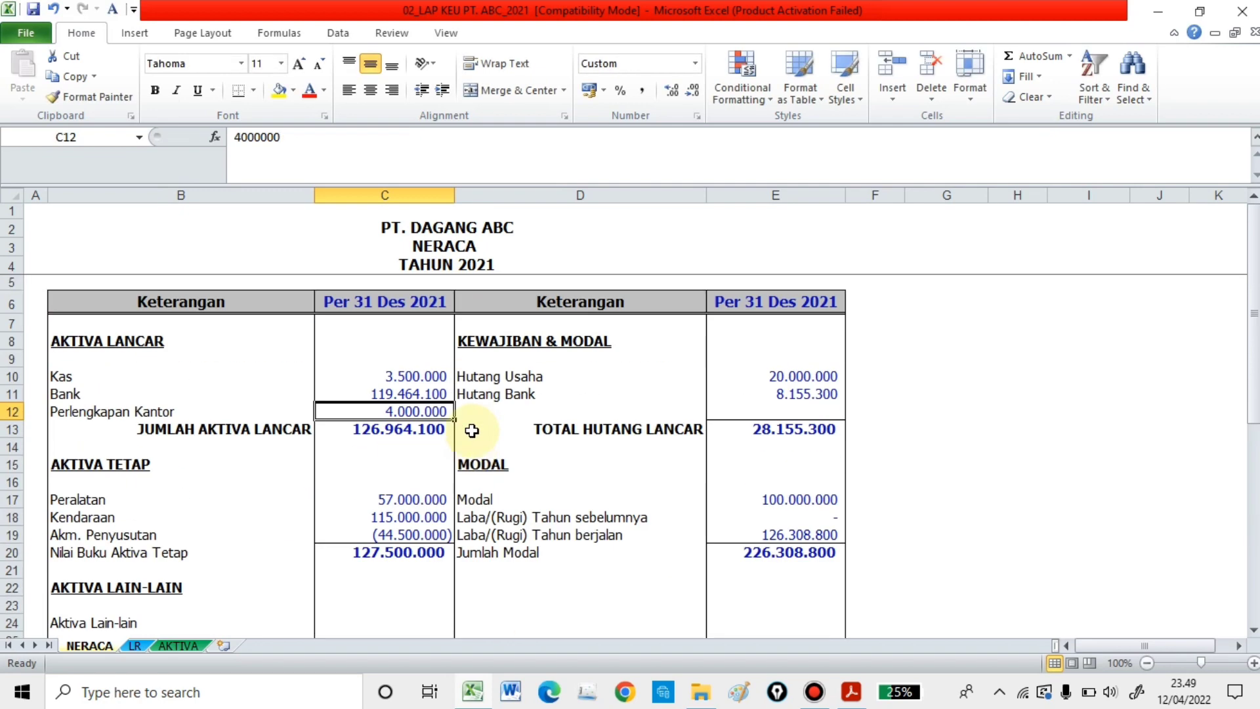
- Review the NERACA heading and the current and fixed asset accounts, from Kas to Akm. Penyusutan
click(486, 261)
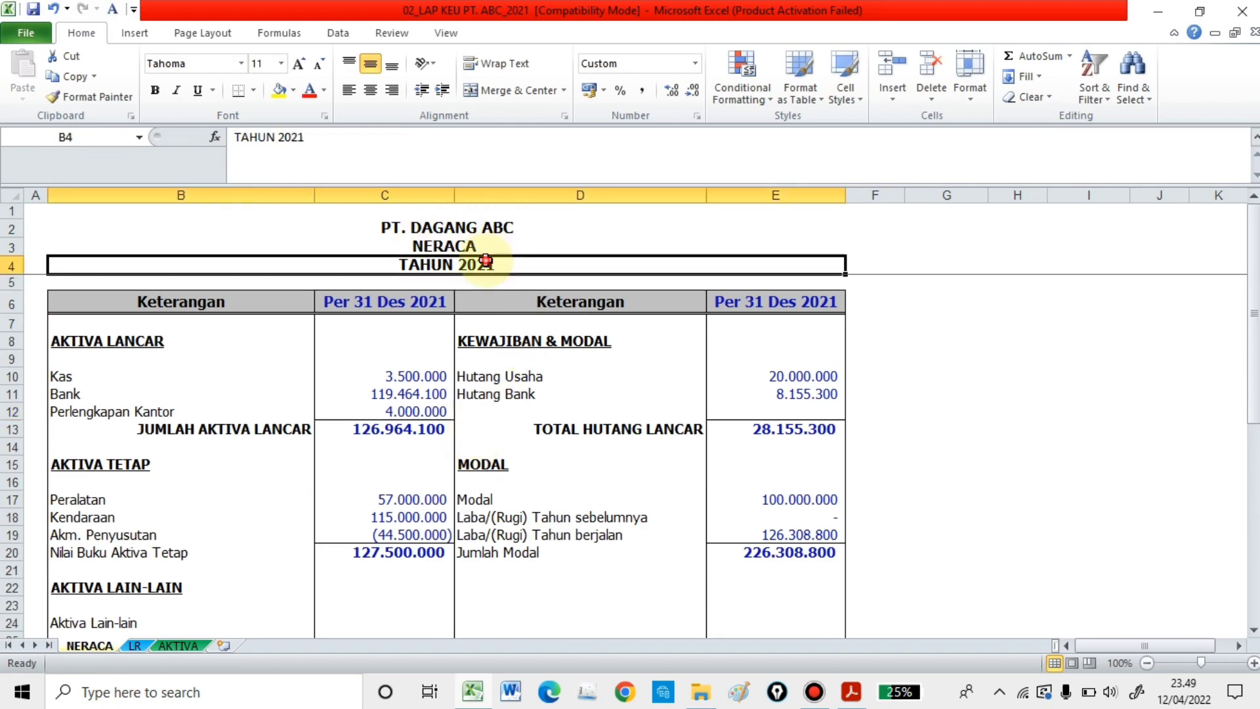
click(472, 227)
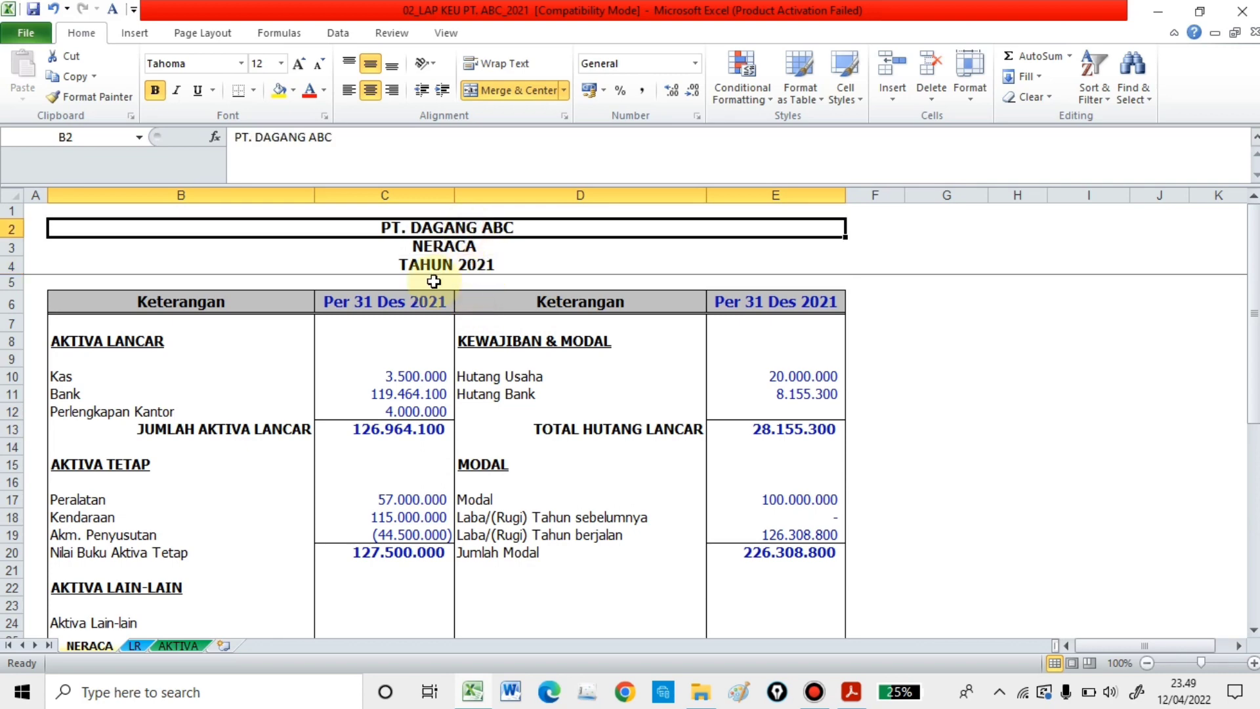
click(99, 374)
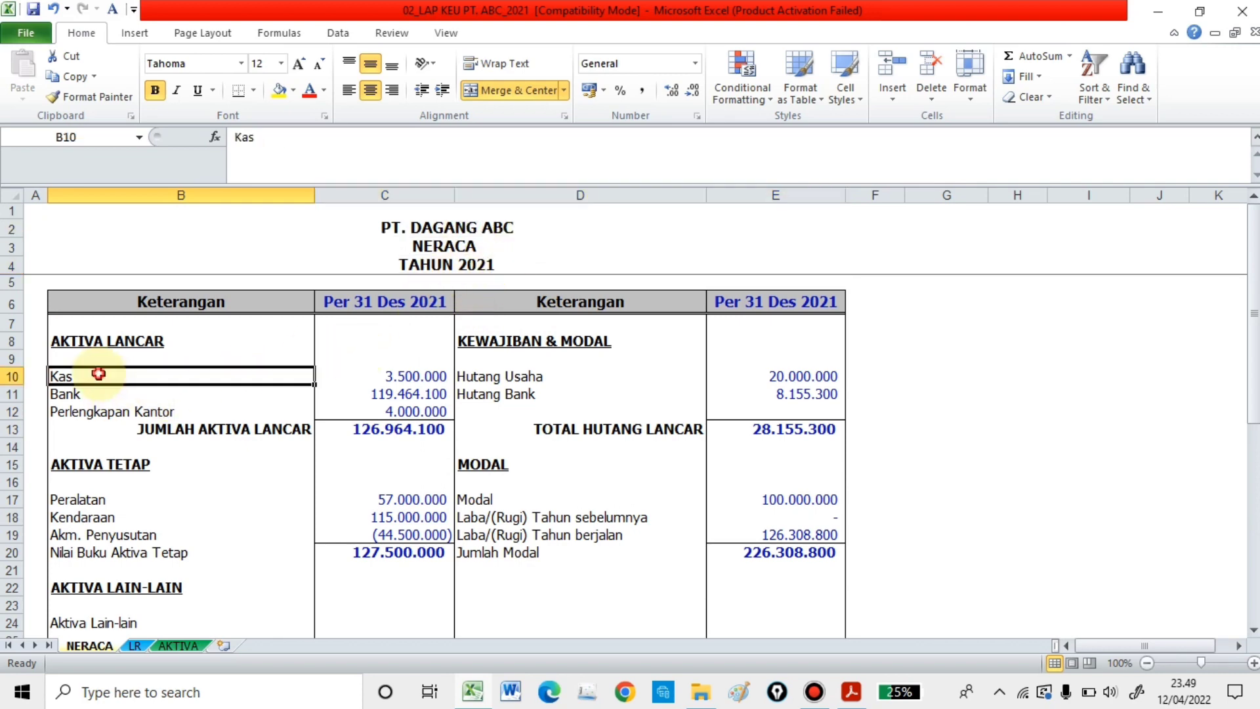
click(84, 393)
click(89, 412)
scroll(86, 414, down, 1)
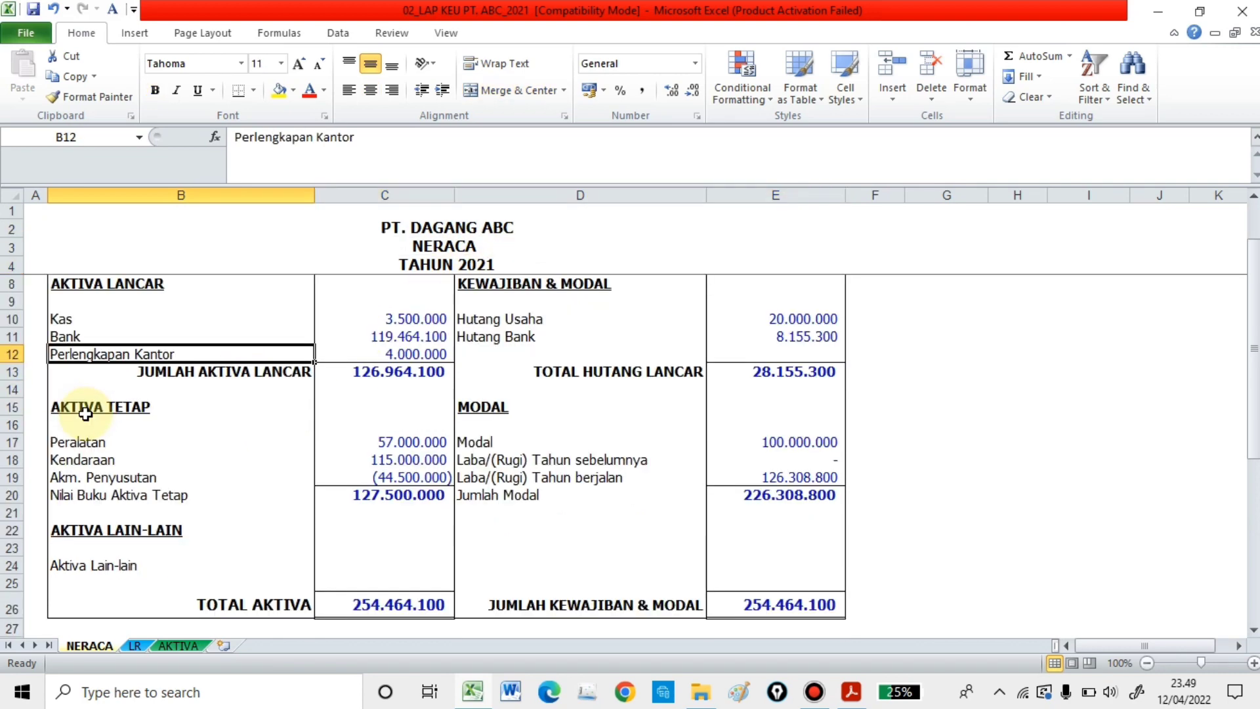
click(84, 442)
click(85, 460)
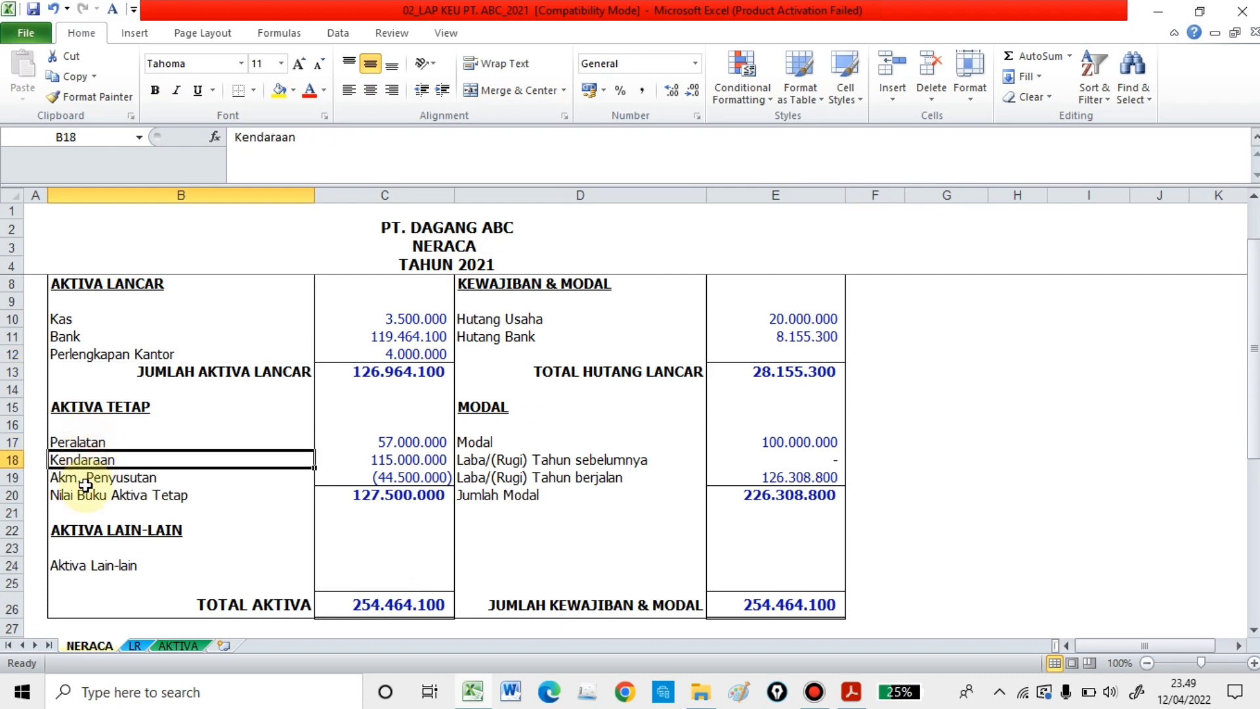
click(89, 484)
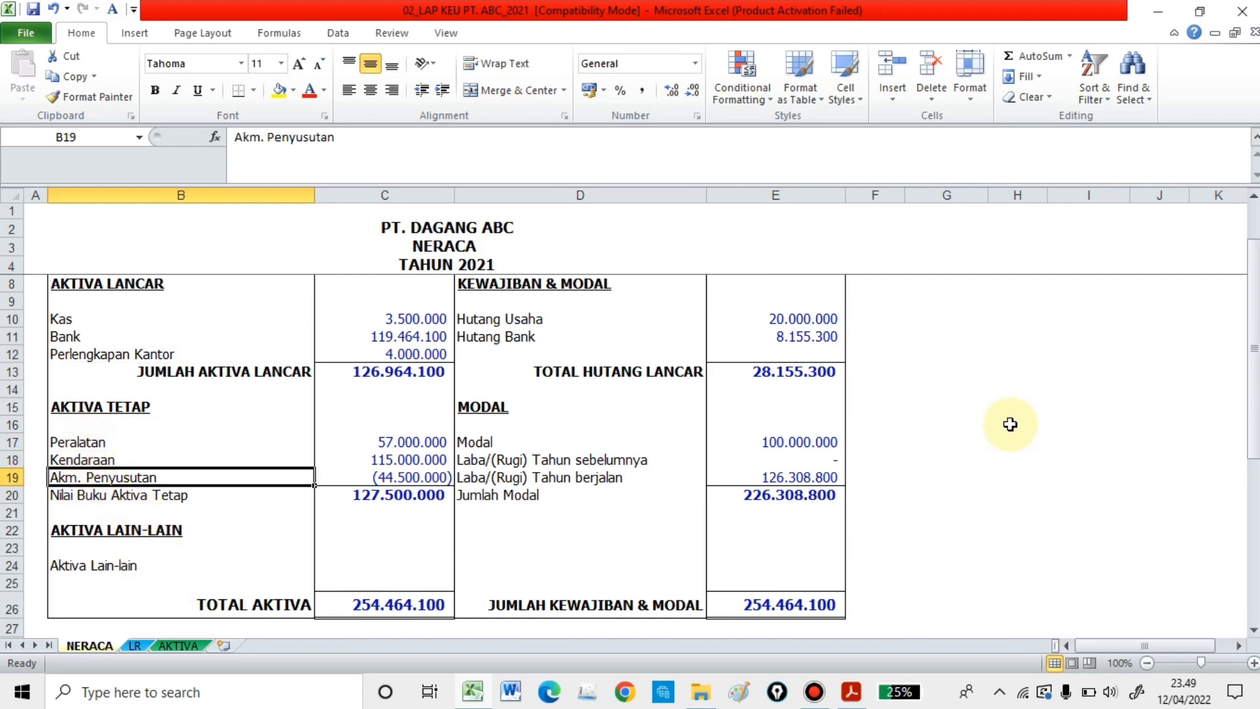
- Review the debt and equity accounts, from Hutang Usaha to Laba/(Rugi) Tahun berjalan, and the rest of the balance sheet
scroll(746, 455, up, 1)
click(546, 380)
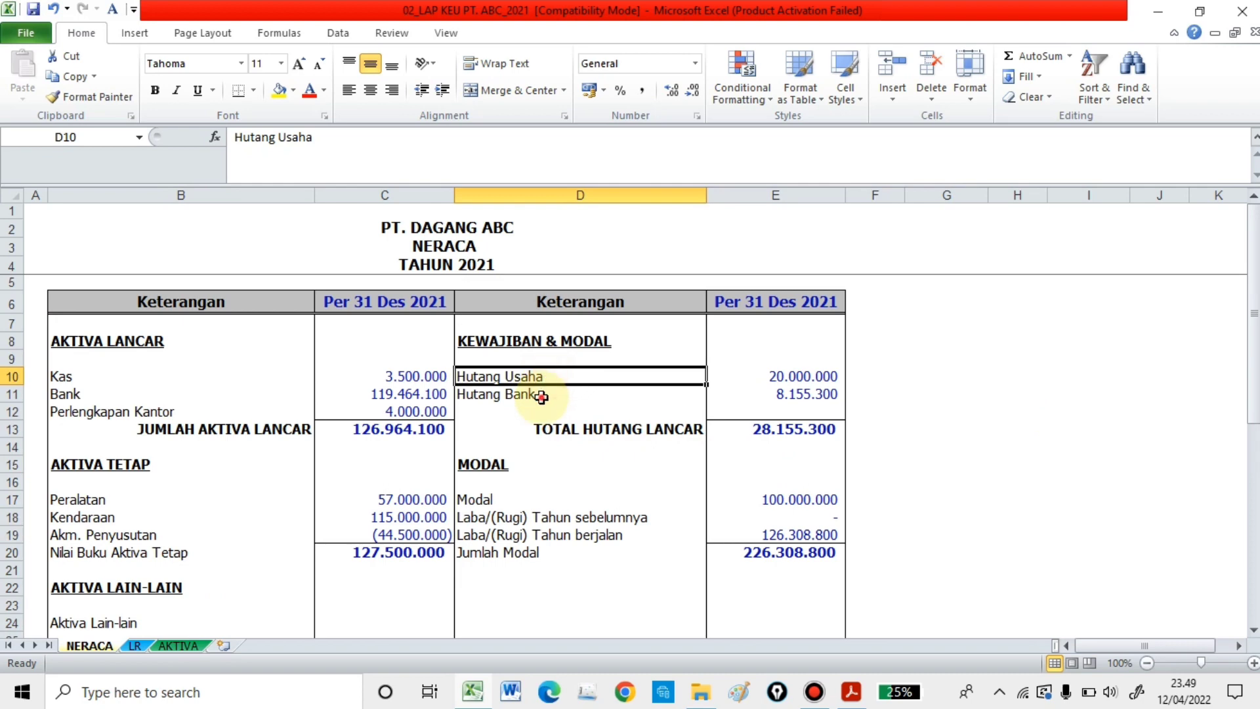
click(541, 396)
scroll(555, 427, down, 2)
click(515, 392)
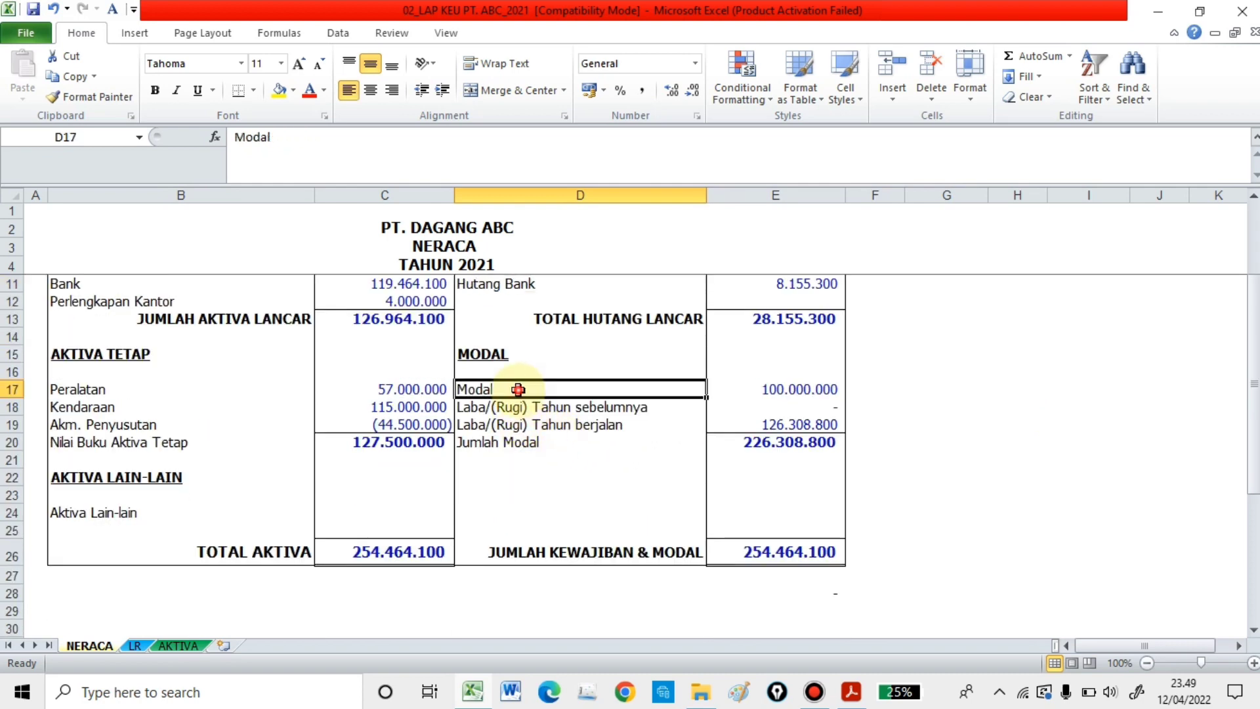
click(523, 408)
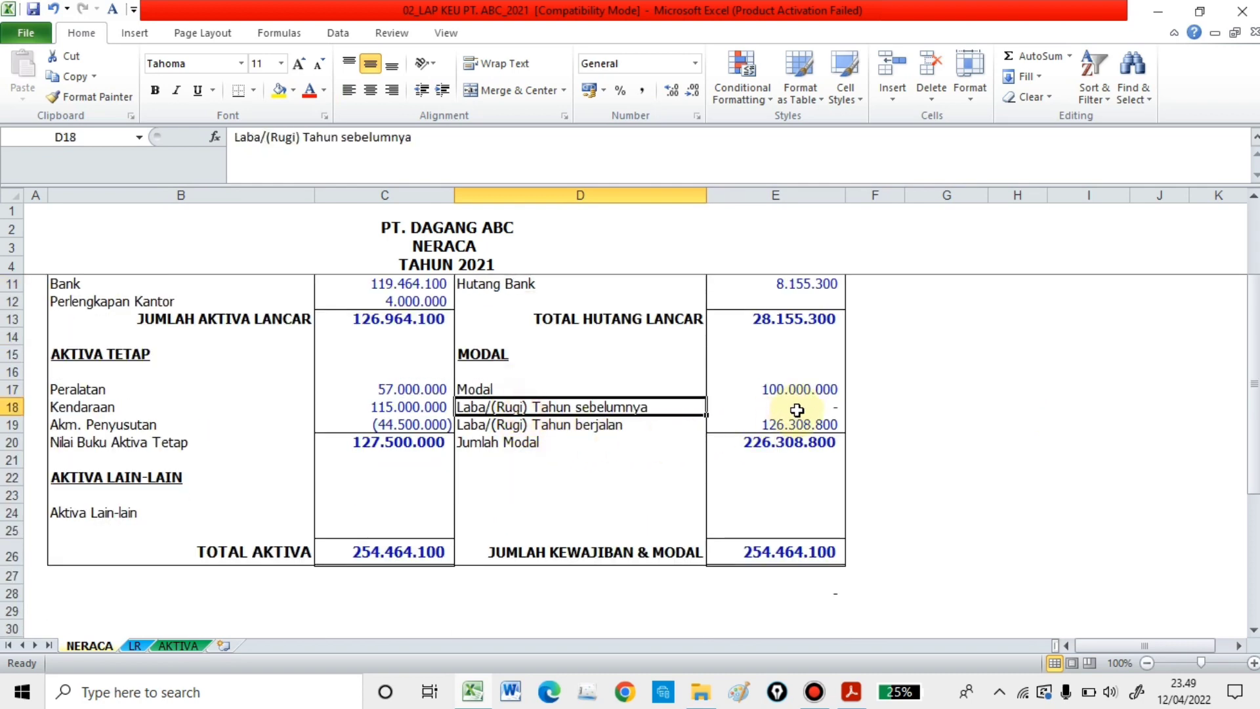
click(500, 425)
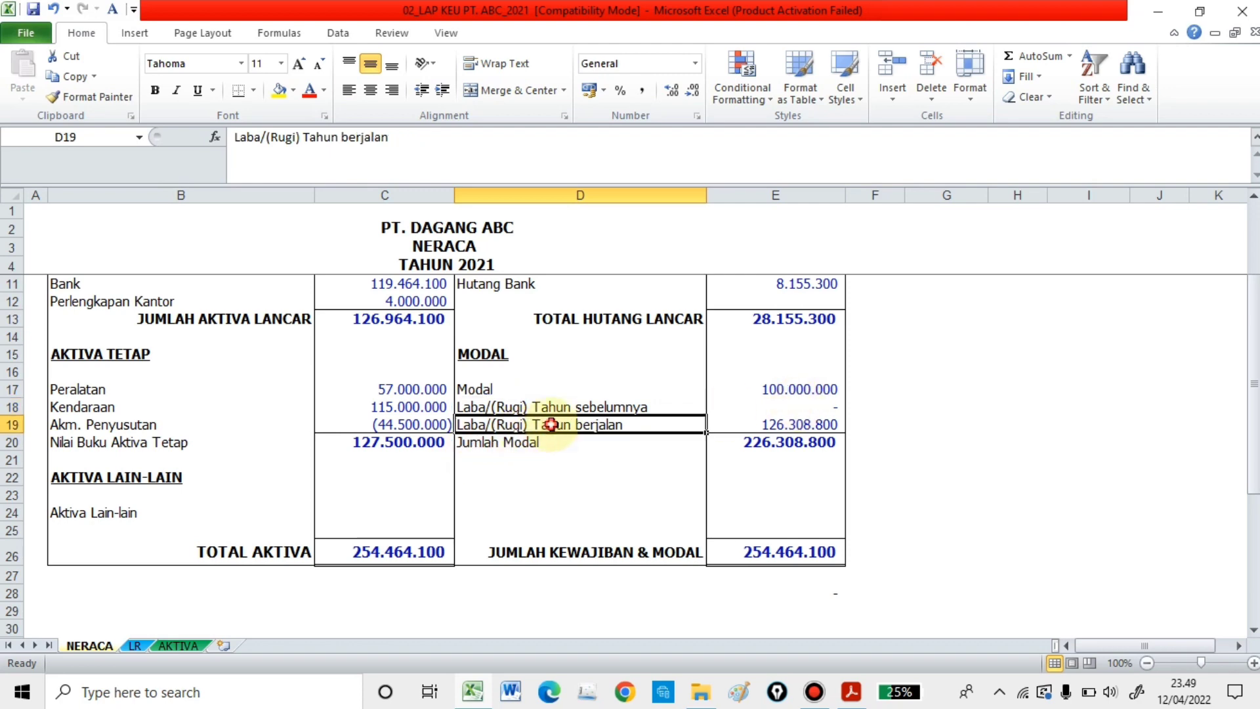
scroll(564, 450, down, 1)
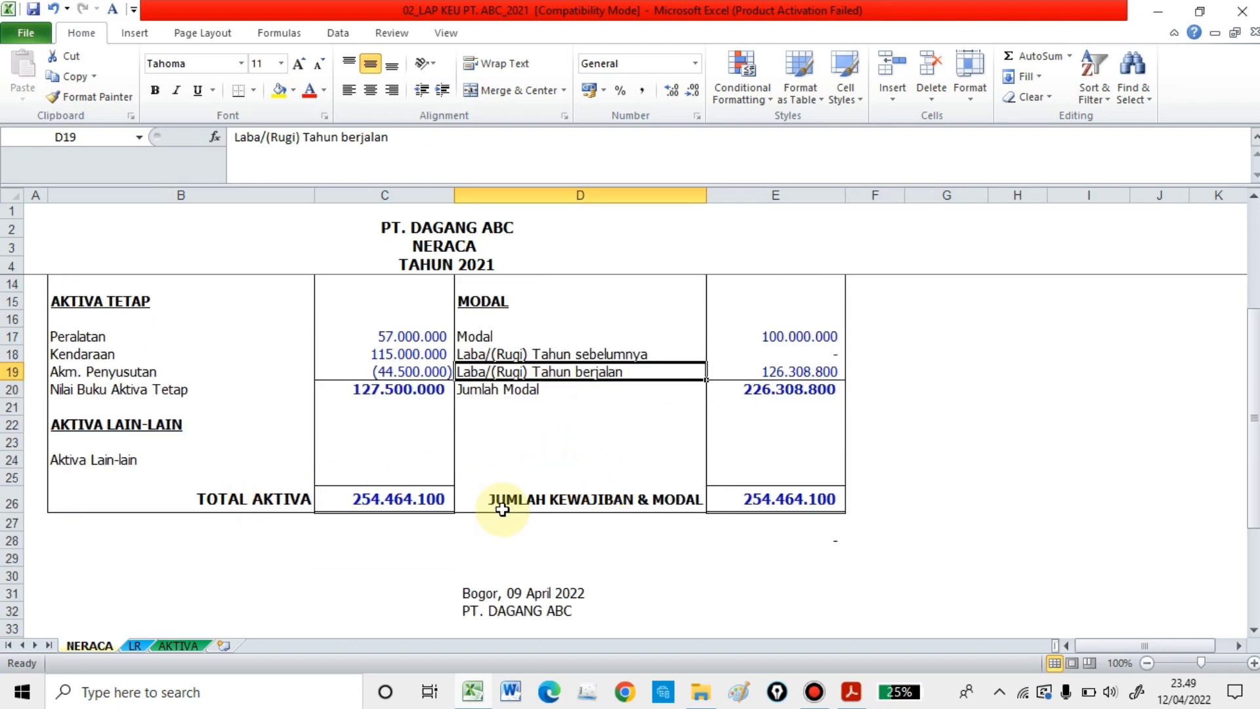
scroll(287, 492, down, 2)
scroll(362, 519, up, 1)
scroll(363, 519, up, 1)
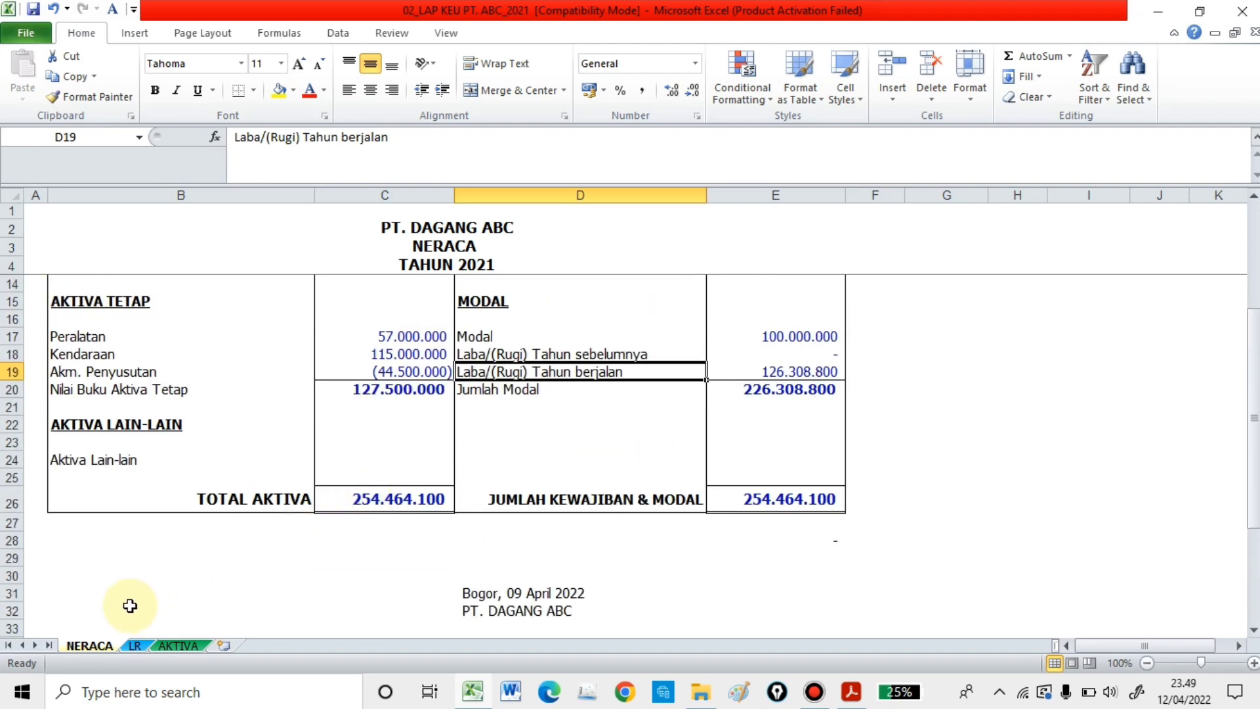
- Open the AKTIVA sheet and review its heading and the PERALATAN KANTOR and KENDARAAN entries
click(177, 646)
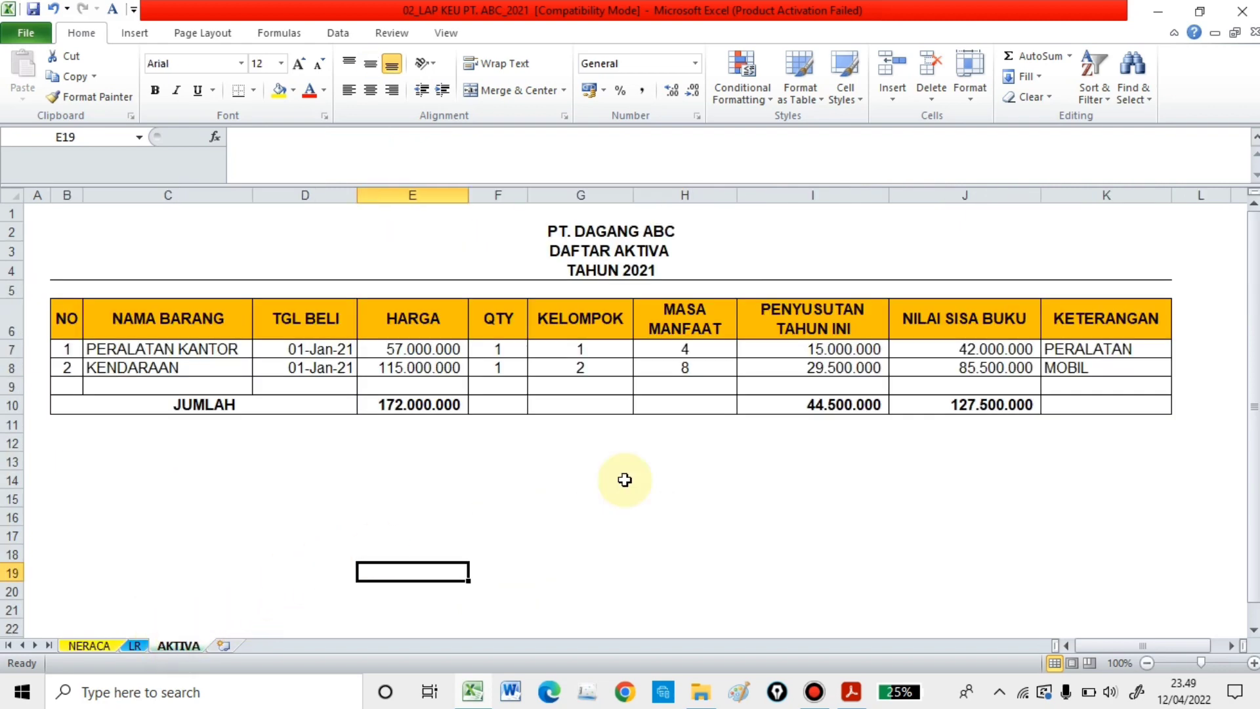
click(662, 231)
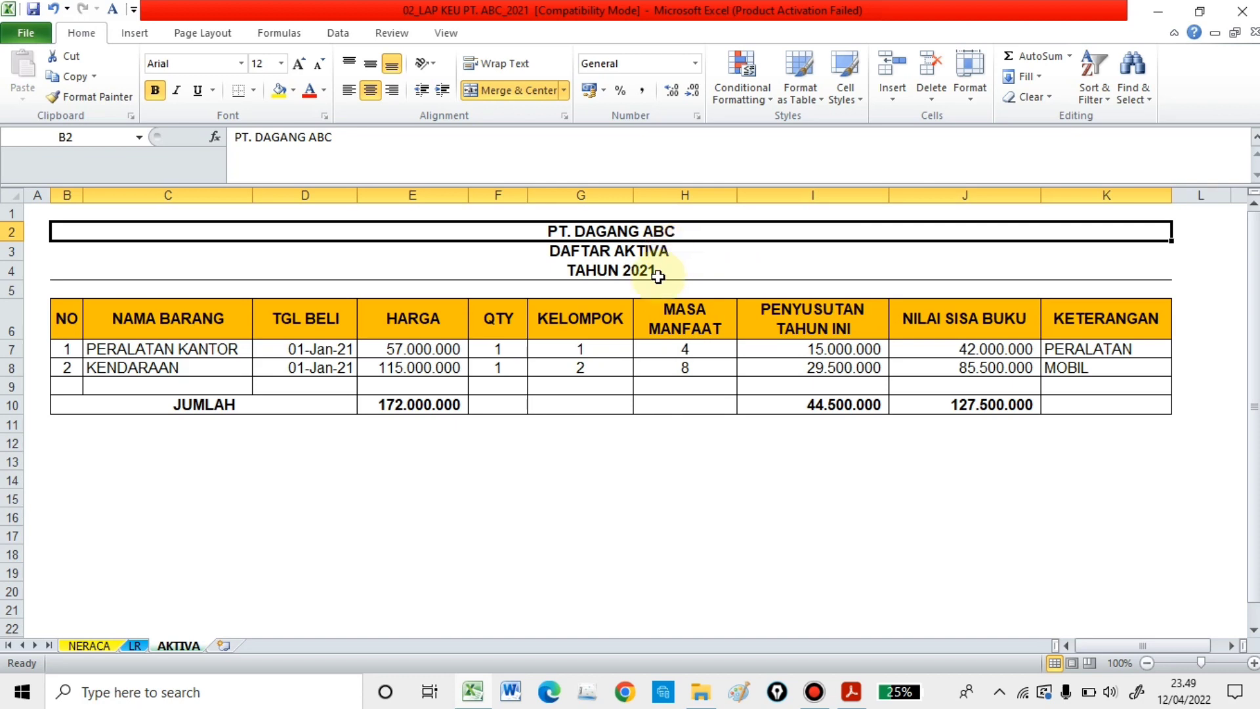
click(657, 275)
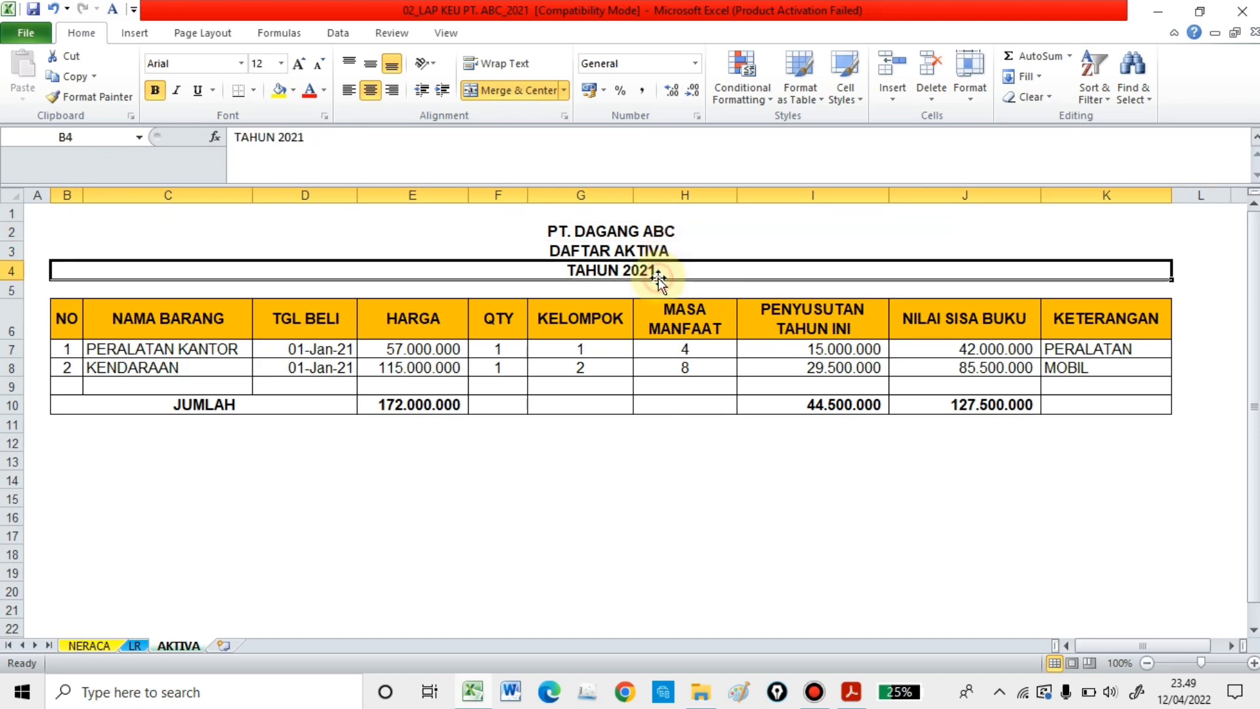
click(187, 348)
click(186, 367)
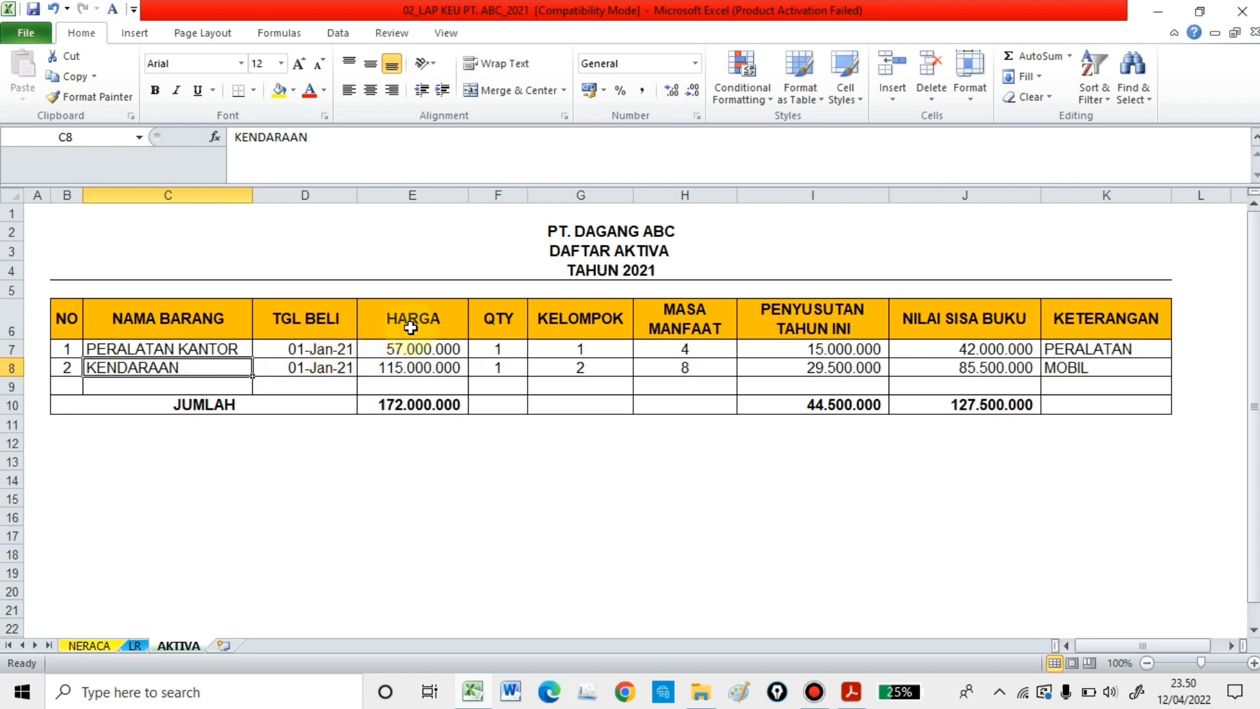
- Examine the HARGA, QTY, KELOMPOK, MASA MANFAAT and PENYUSUTAN TAHUN INI columns of the asset list
drag(438, 330, 420, 389)
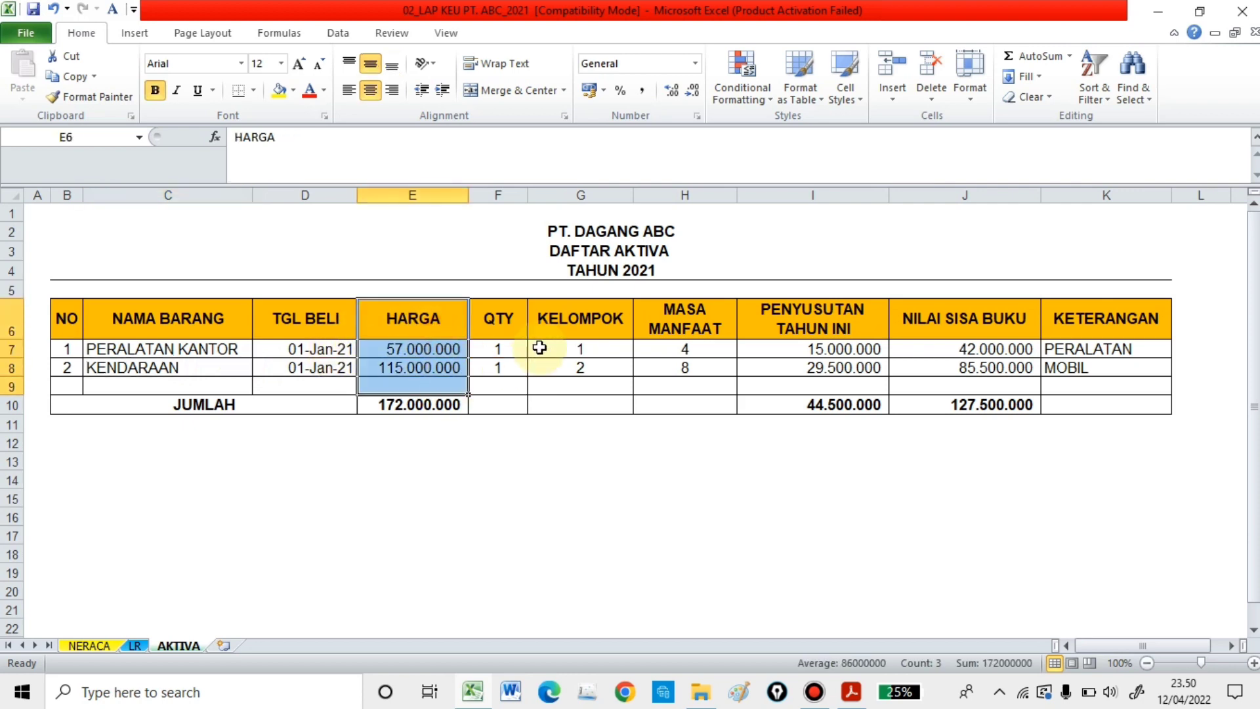
drag(518, 328, 523, 374)
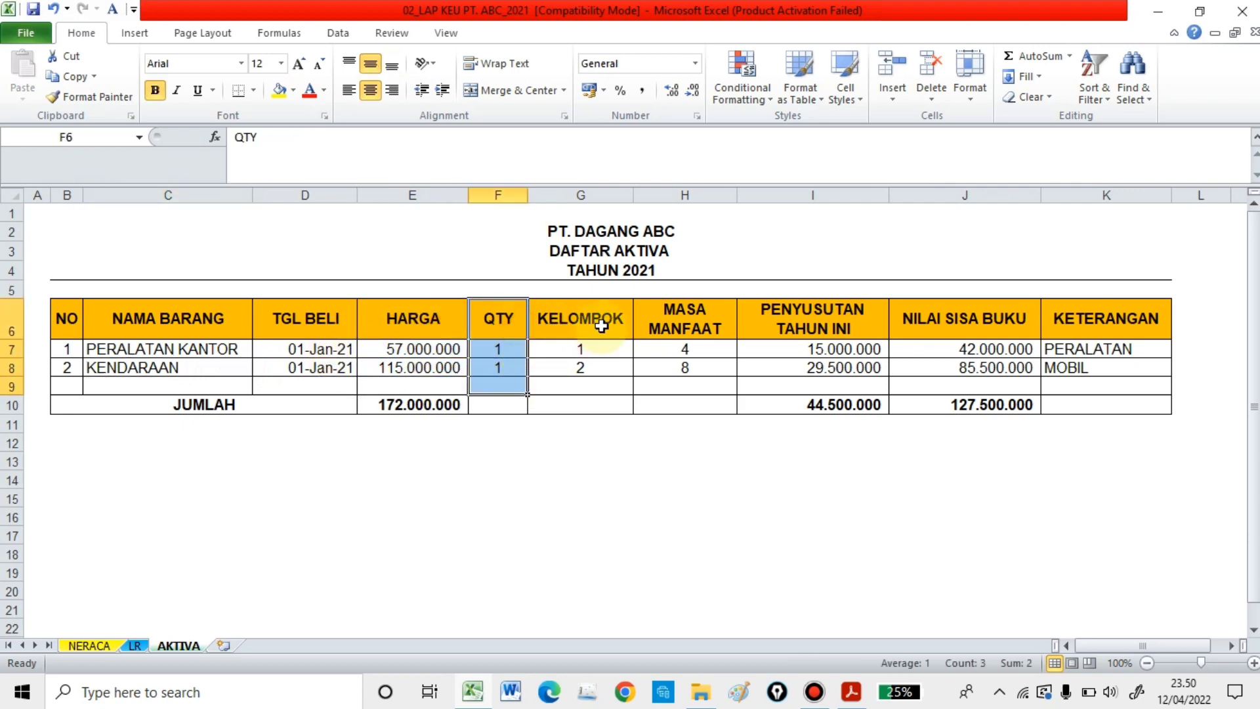
drag(605, 326, 608, 369)
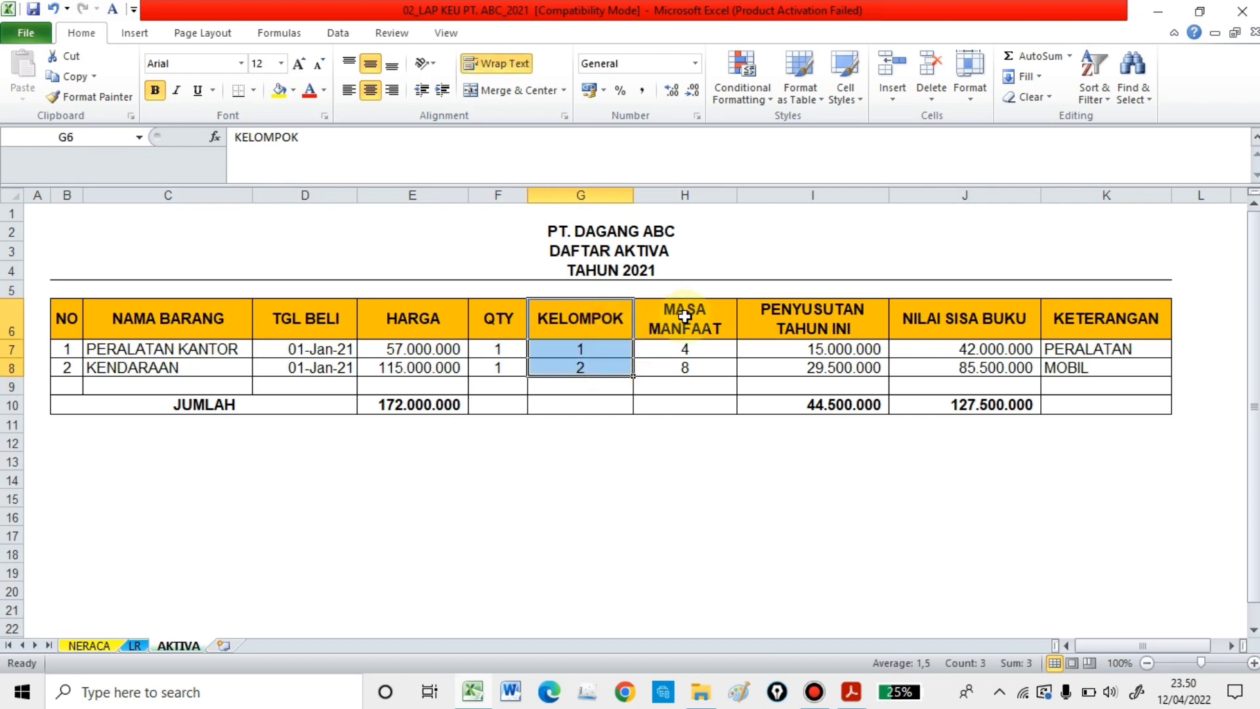
drag(681, 314, 693, 369)
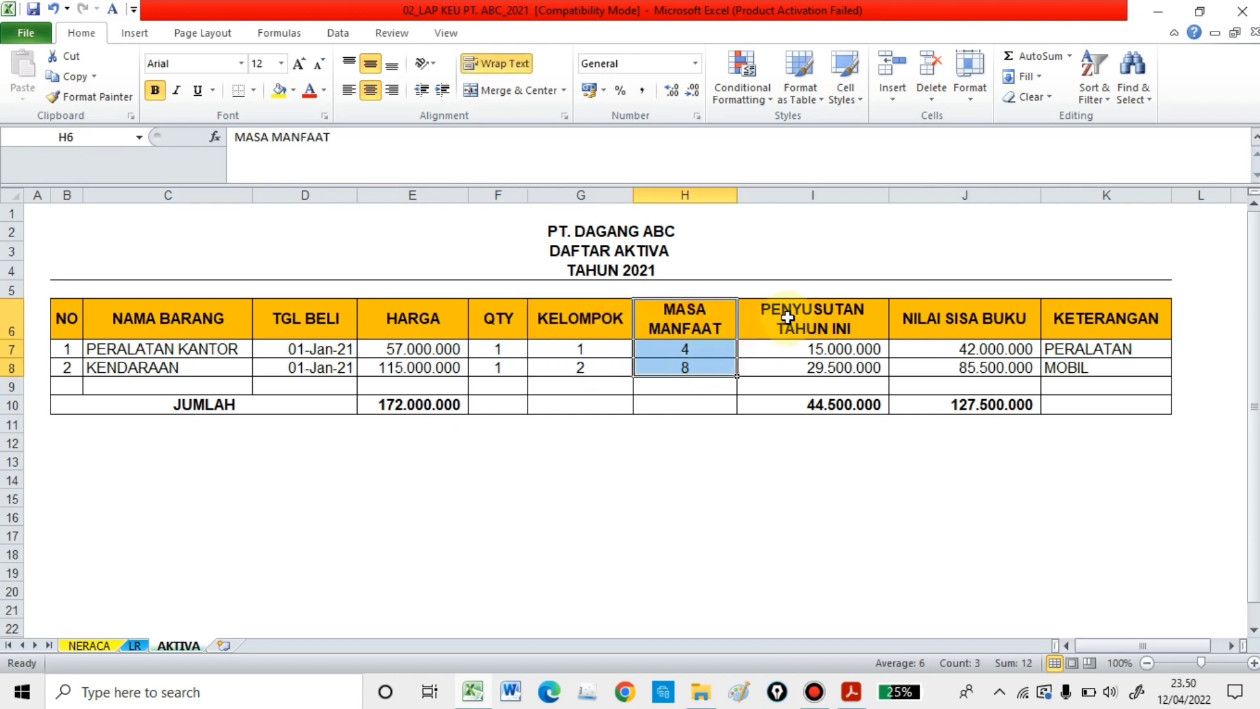
drag(788, 318, 798, 368)
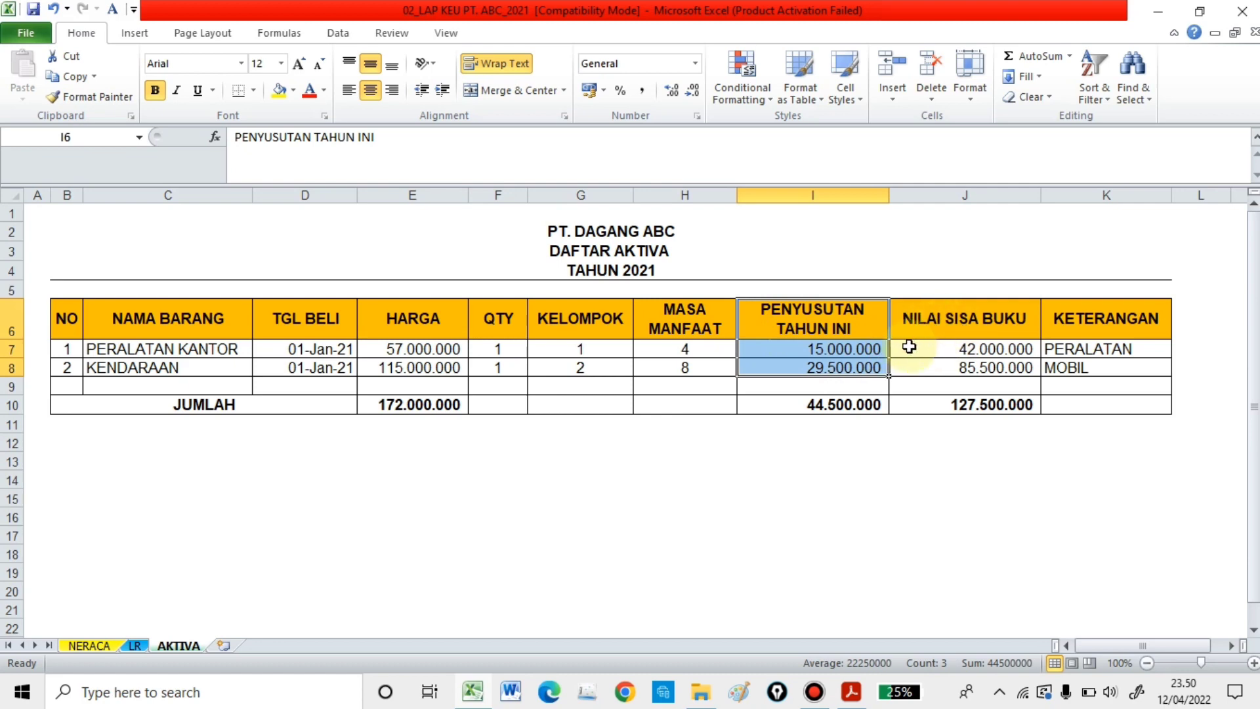
click(478, 539)
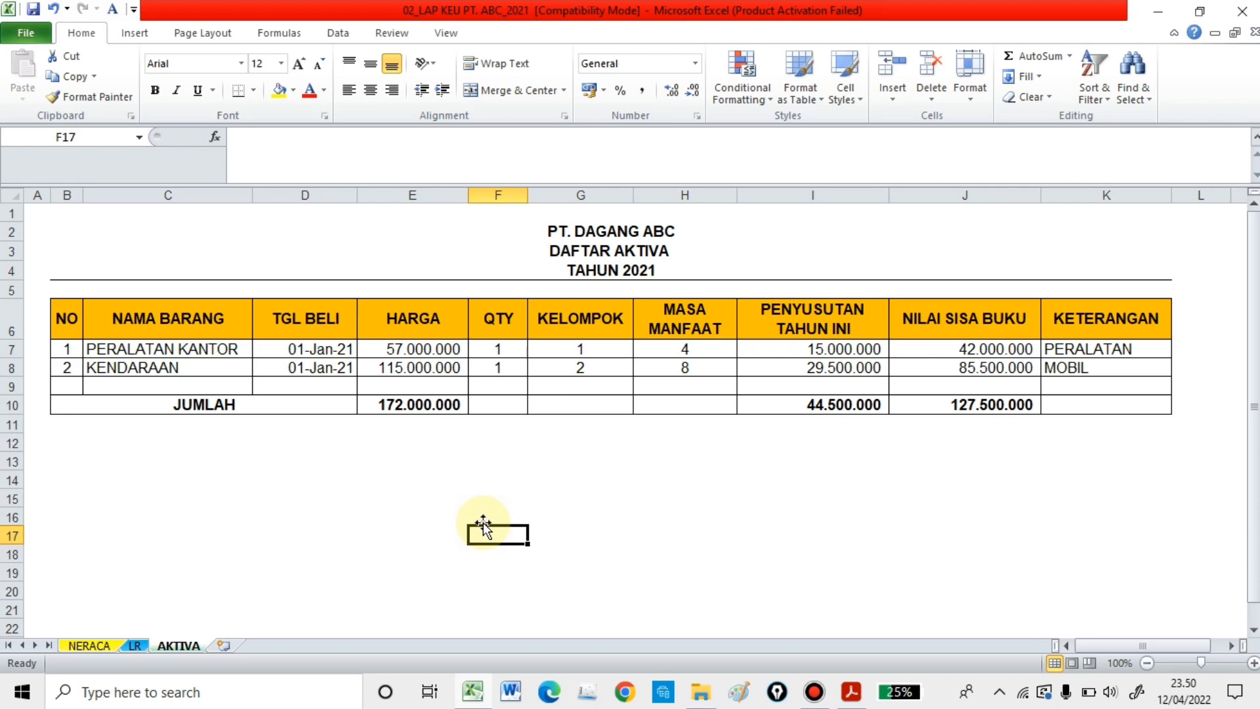
- Switch to the Form 1771 PDF in Acrobat Reader, enter the phone prefix under NO TELP and delete the number field's first three digits
click(852, 692)
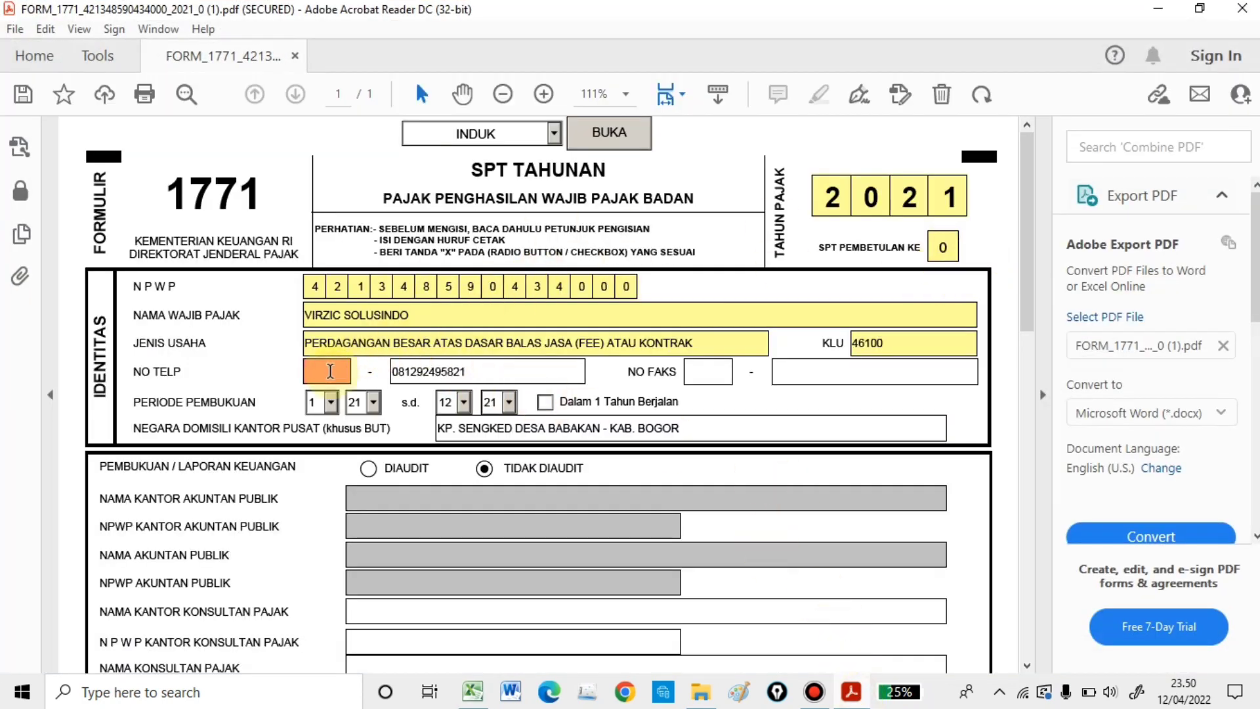
click(331, 371)
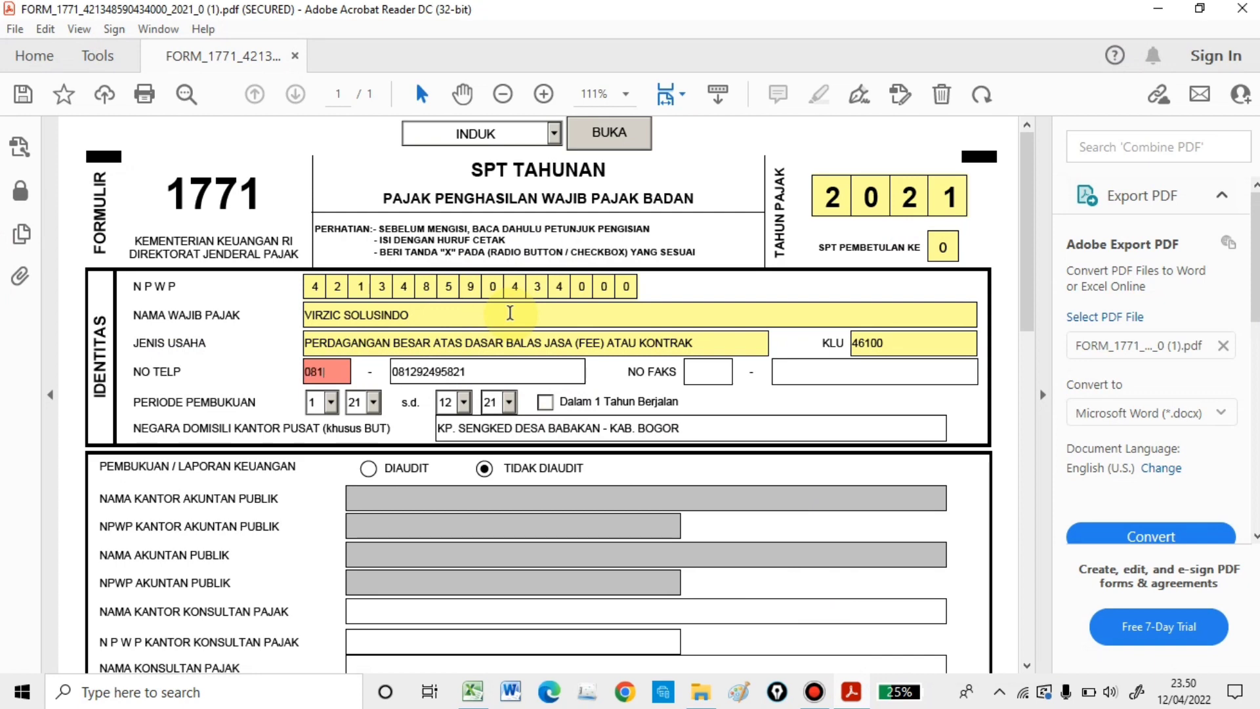
key(Tab)
key(Home)
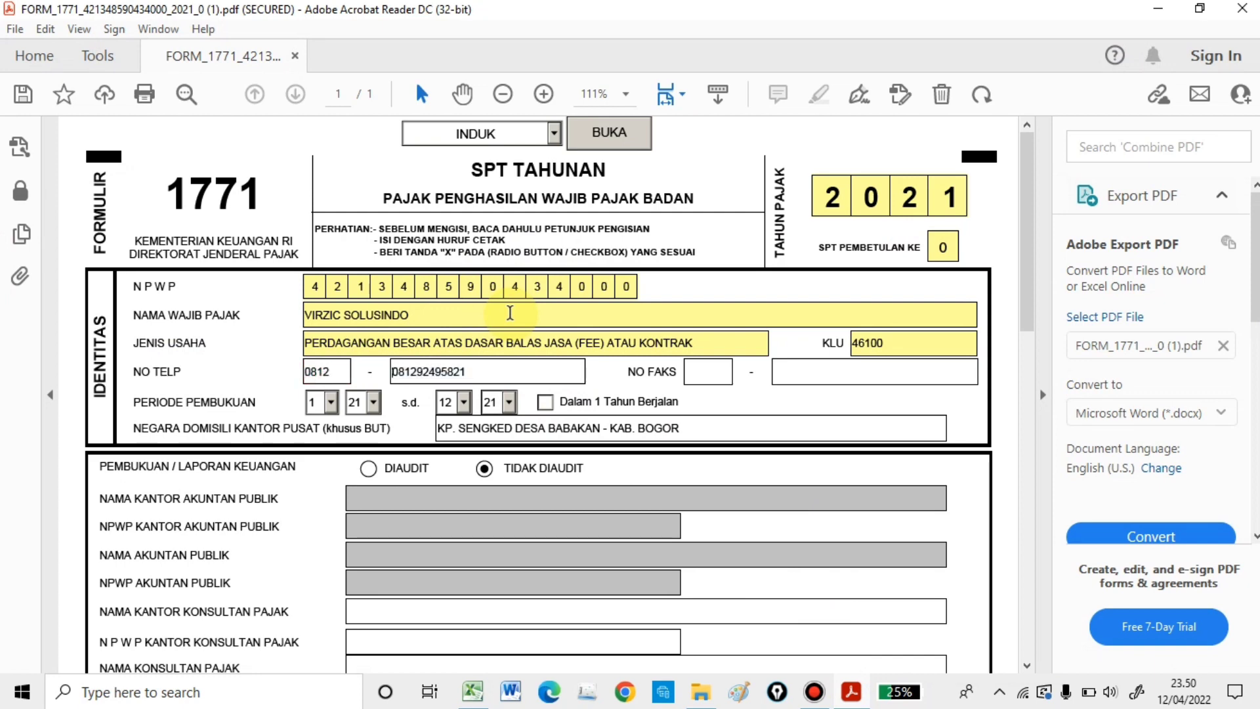
key(Delete)
key(Delete)
key(Delete)
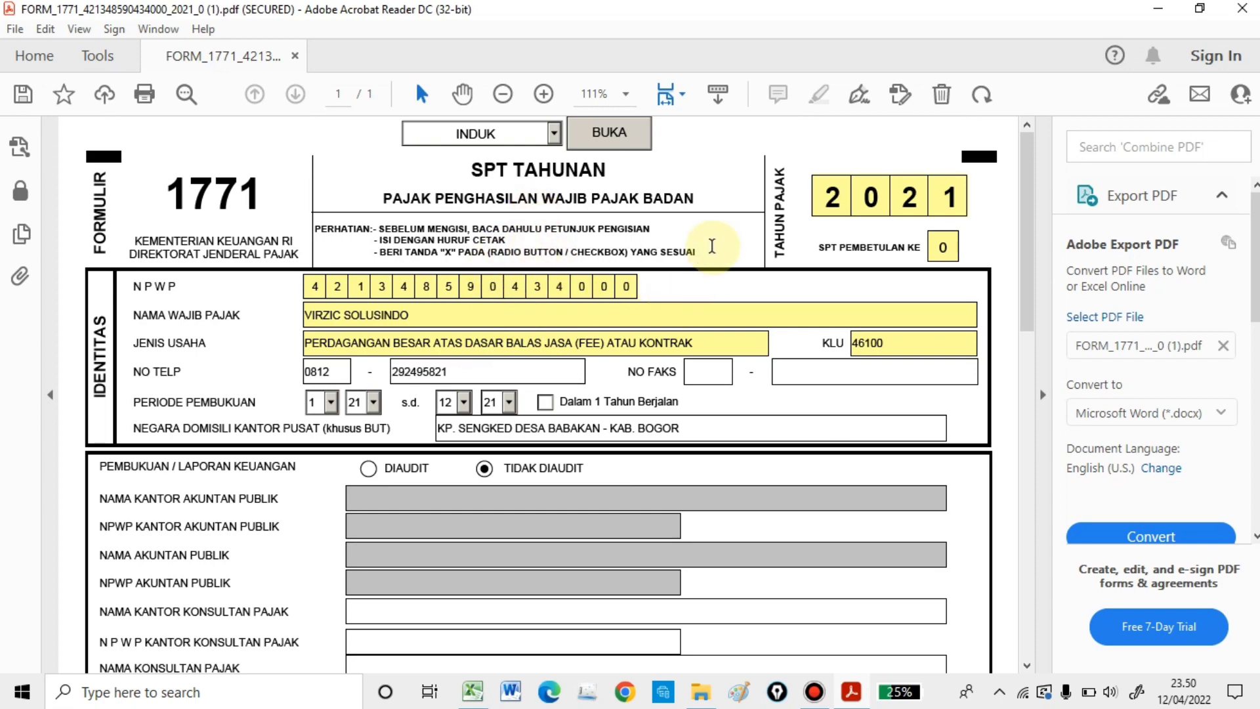
click(715, 233)
- Open the LAMPKHUS 1A attachment of the form and add an empty row to the DAFTAR PENYUSUTAN FISKAL table
scroll(663, 226, down, 10)
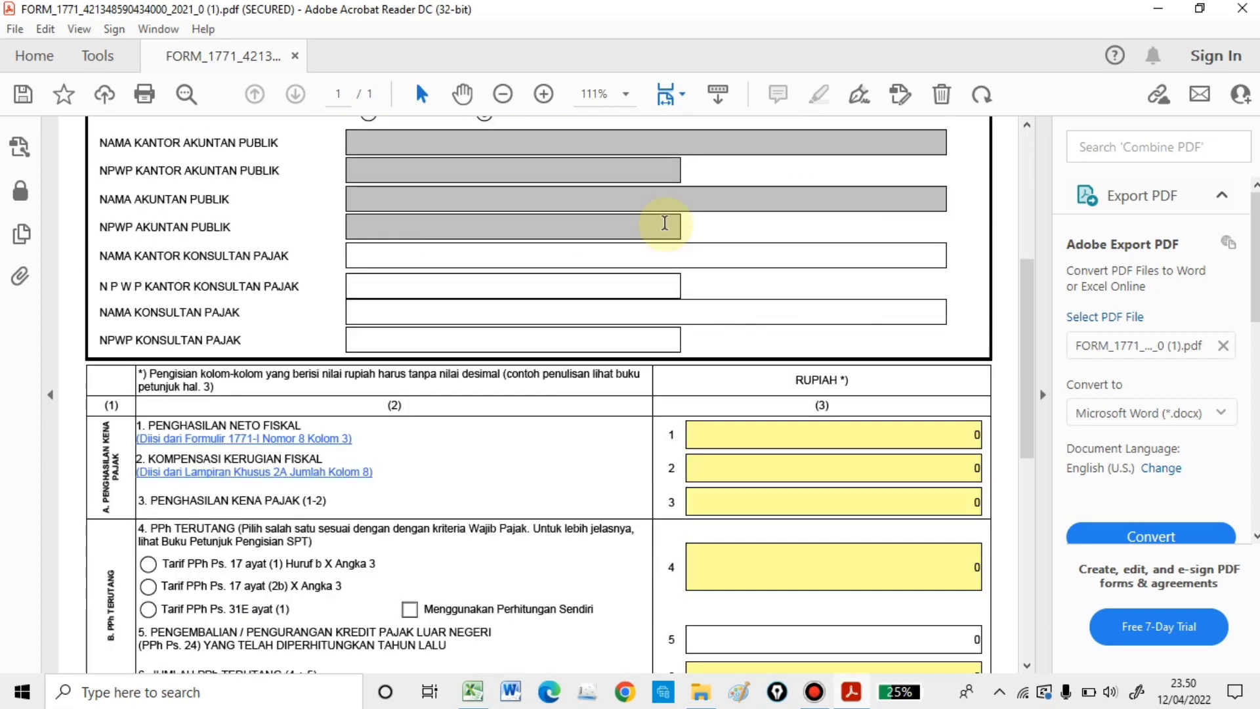
scroll(660, 223, up, 10)
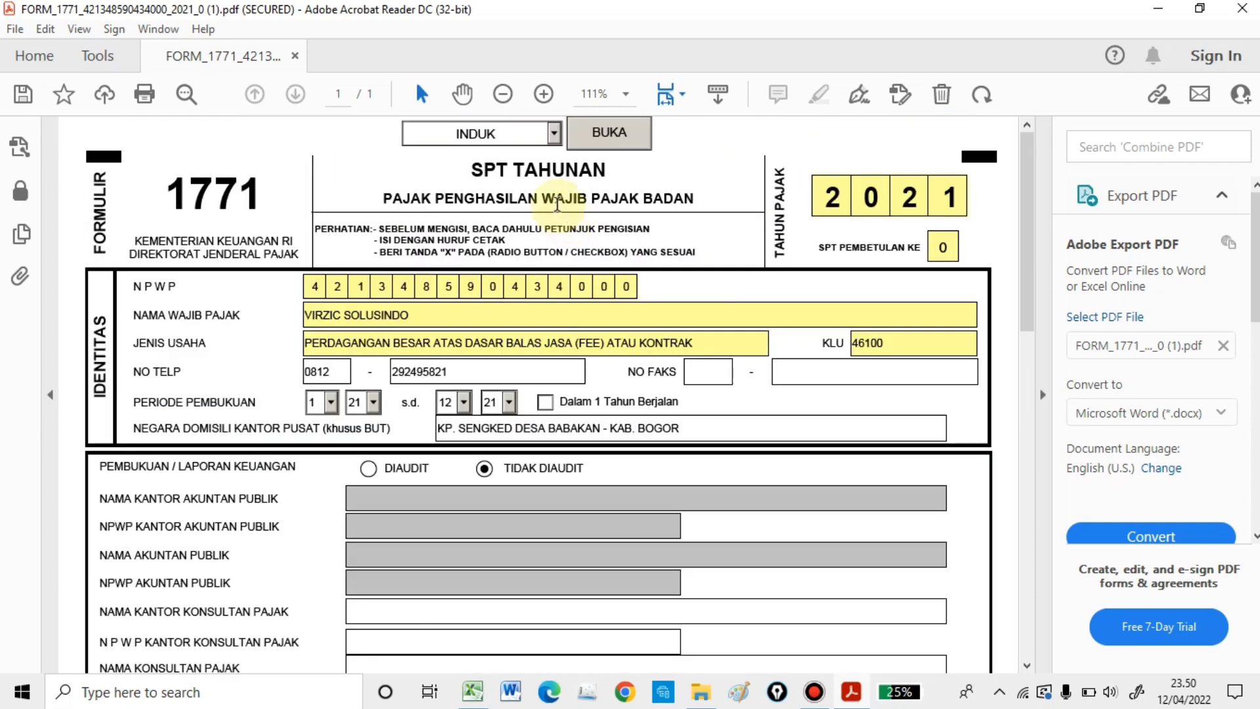
click(554, 134)
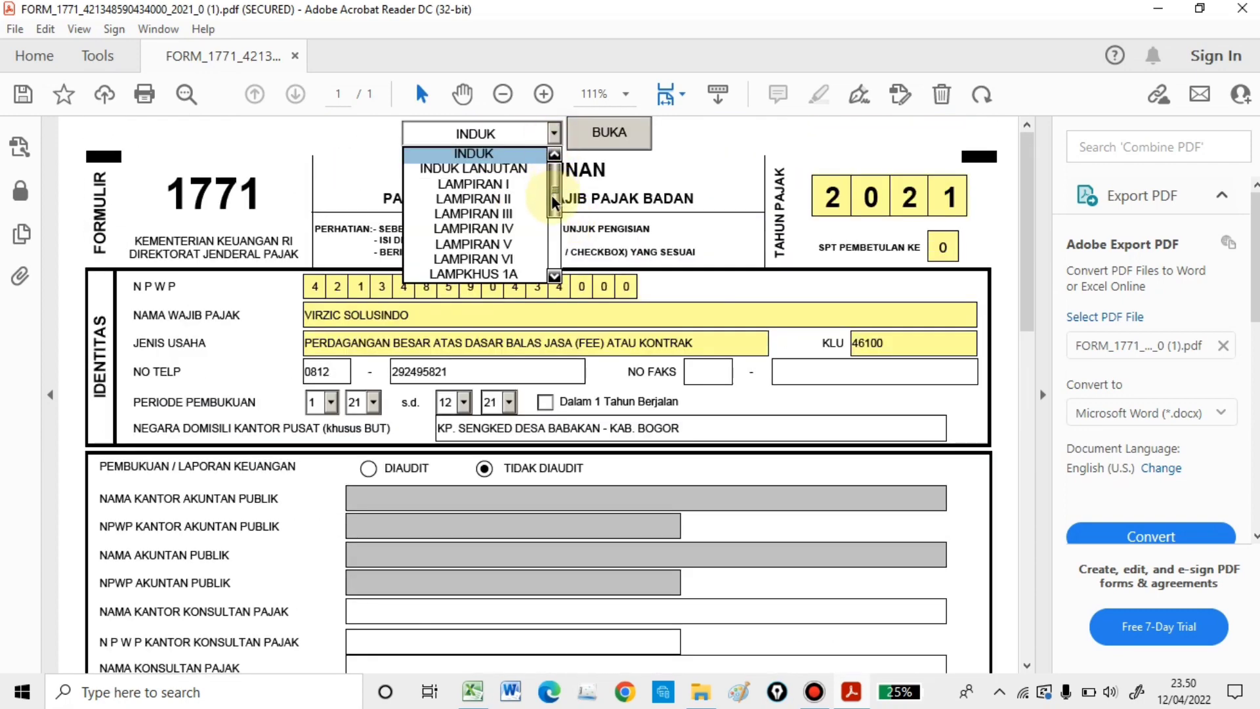
mouse_move(555, 197)
mouse_down()
mouse_move(554, 233)
mouse_move(553, 204)
mouse_up()
click(495, 220)
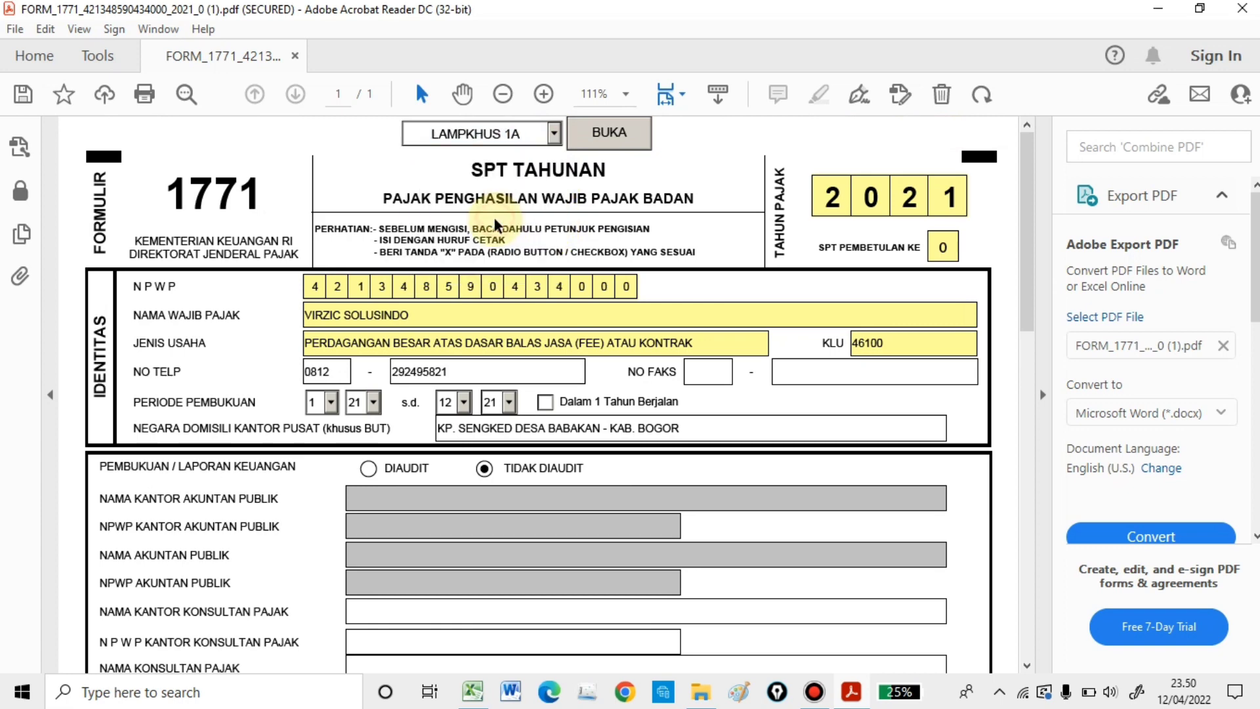
click(609, 136)
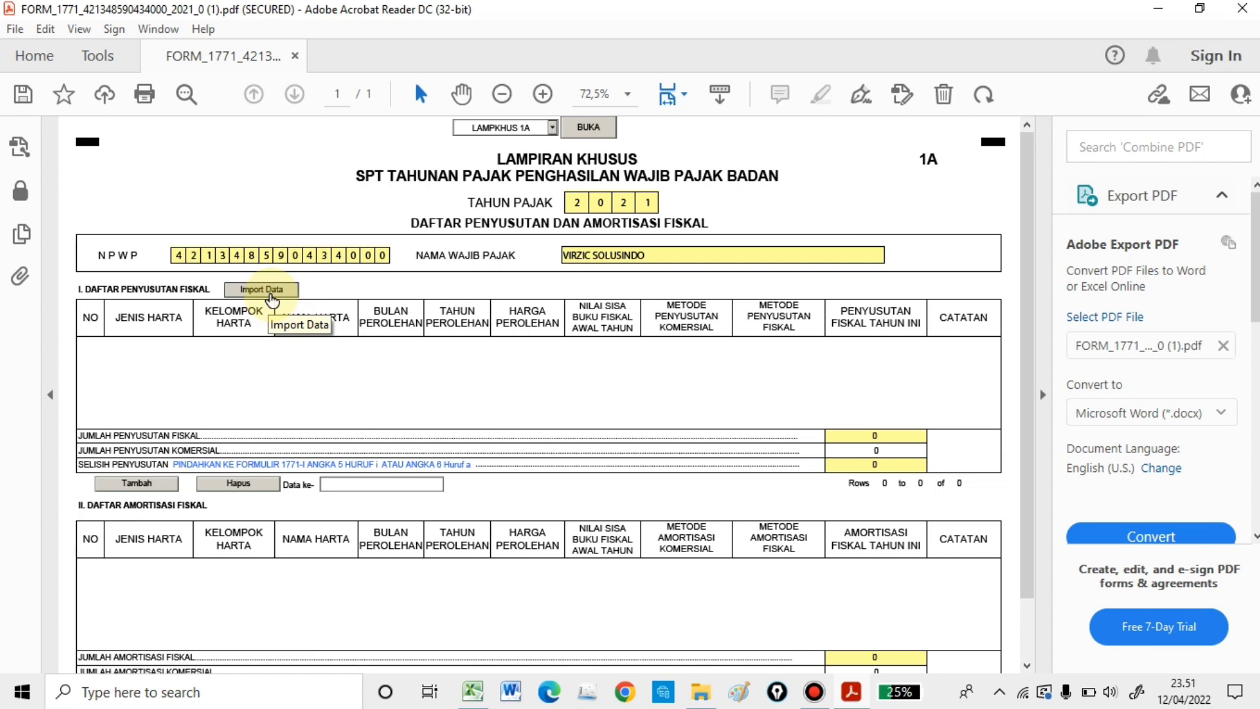
click(164, 483)
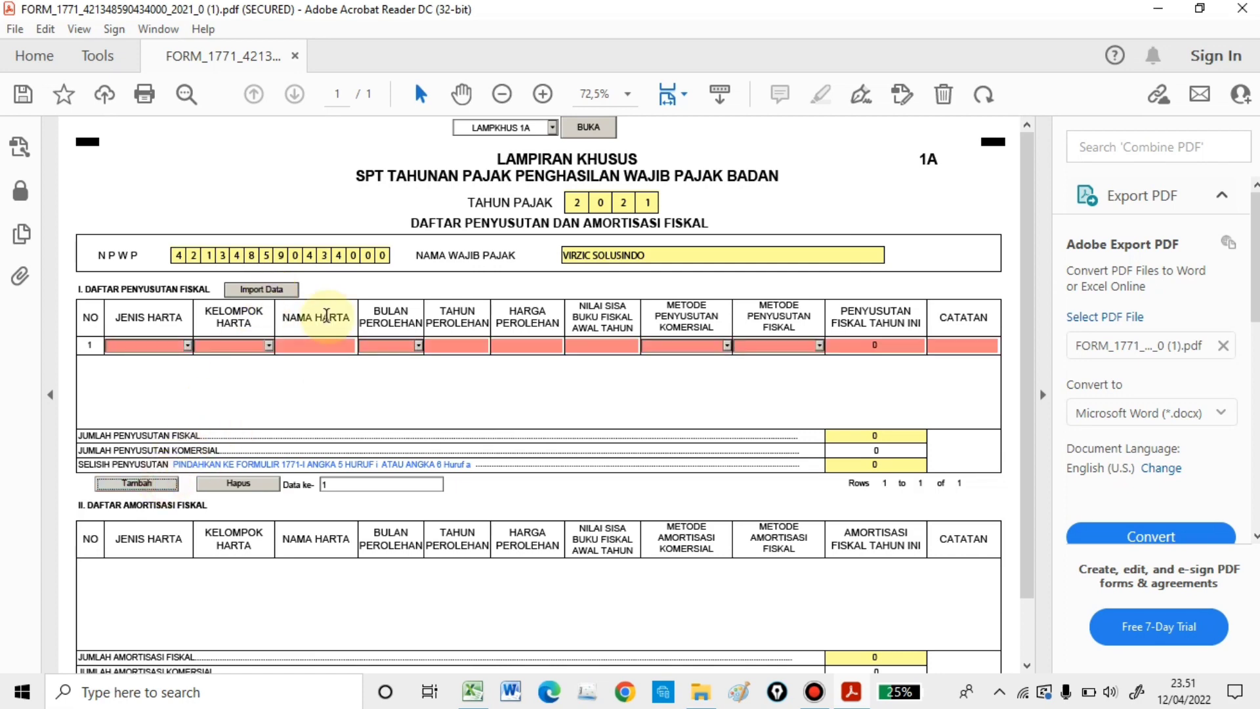
- In row 1 of DAFTAR PENYUSUTAN FISKAL, set JENIS HARTA to Harta Berwujud, KELOMPOK HARTA to Kelompok 1 and NAMA HARTA to PERALATAN
click(188, 348)
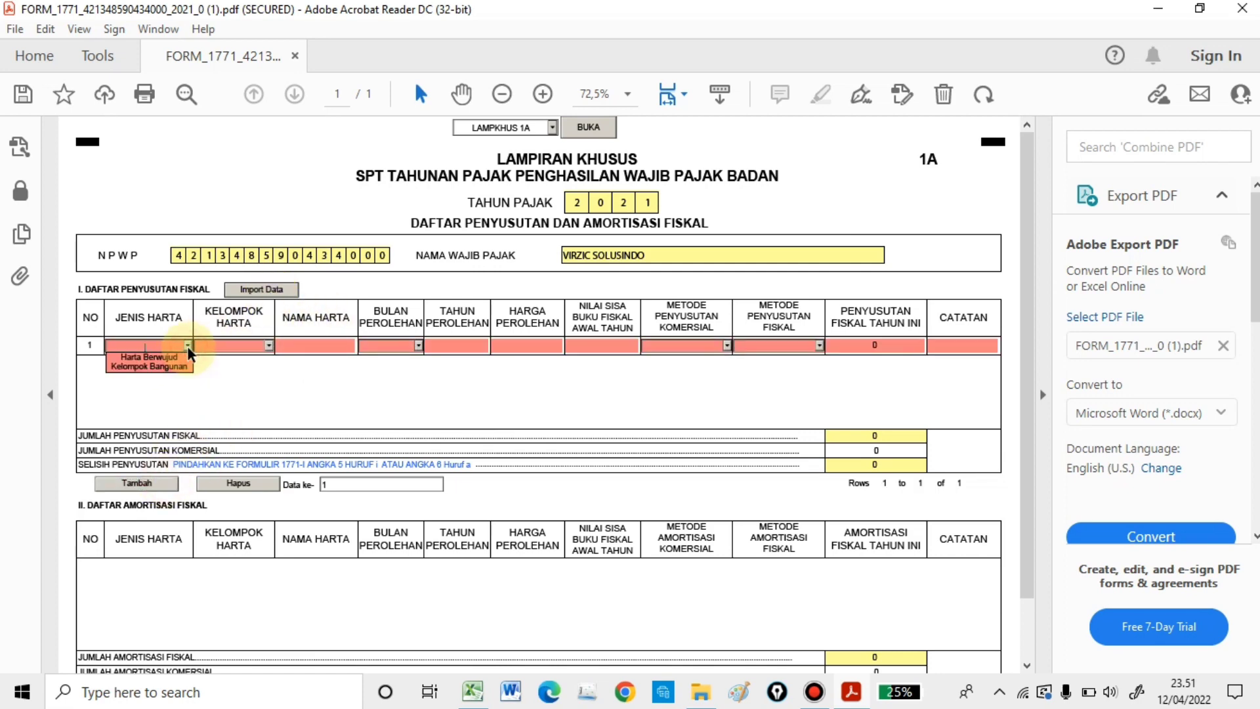
click(185, 357)
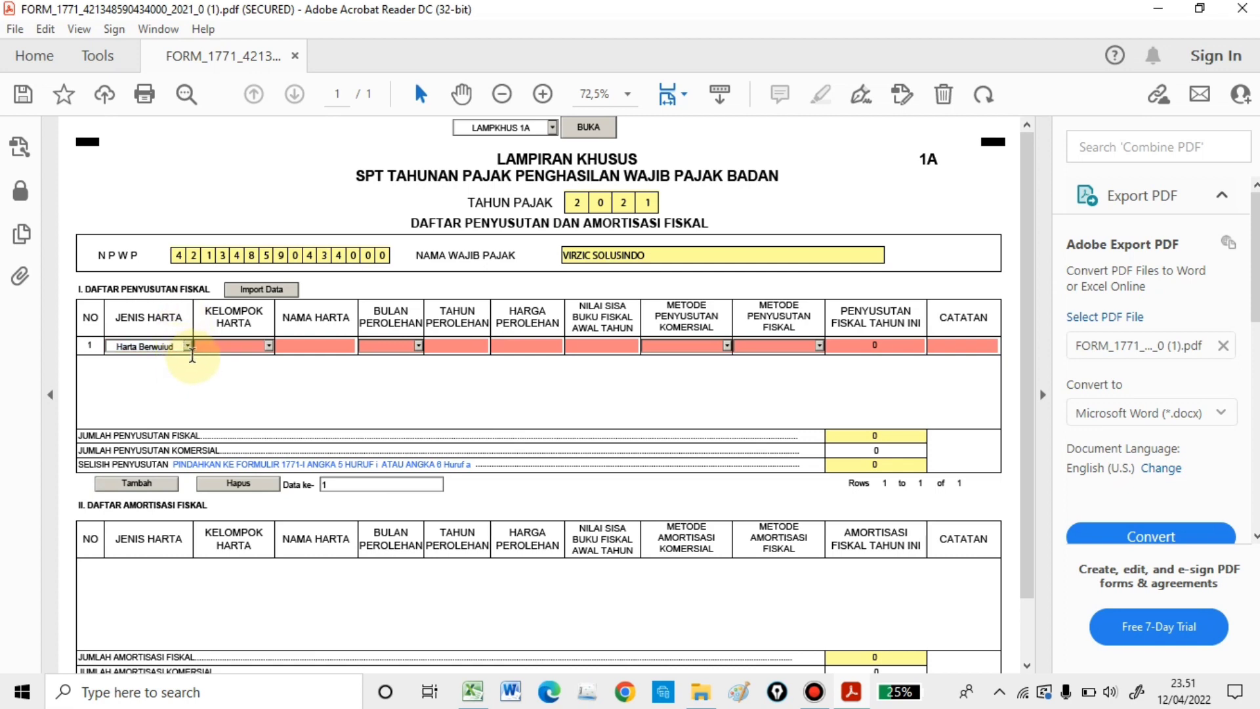
click(268, 346)
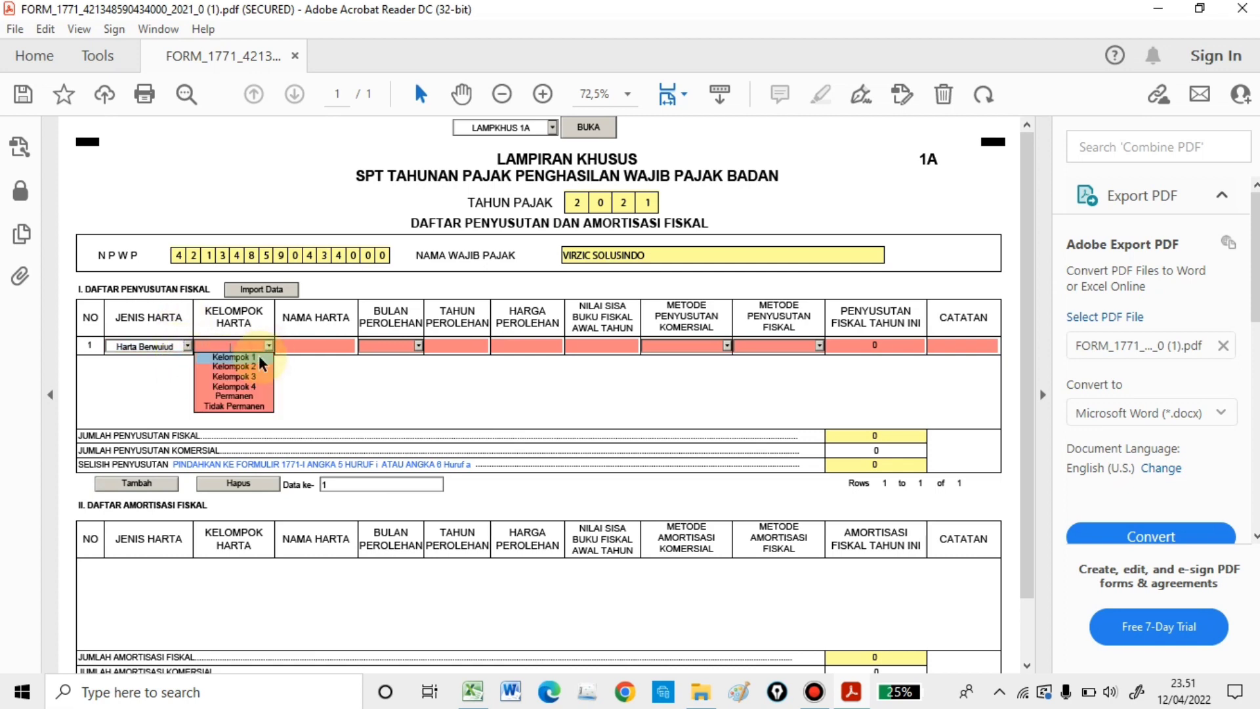
click(253, 358)
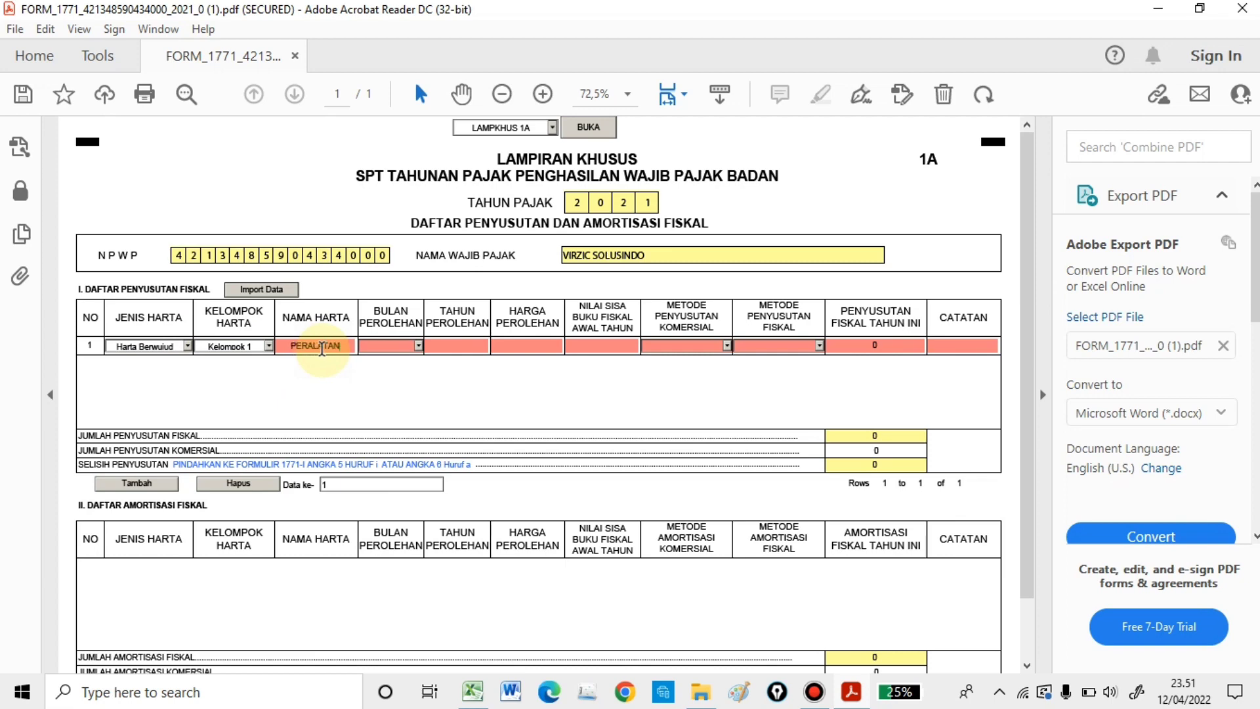
key(Tab)
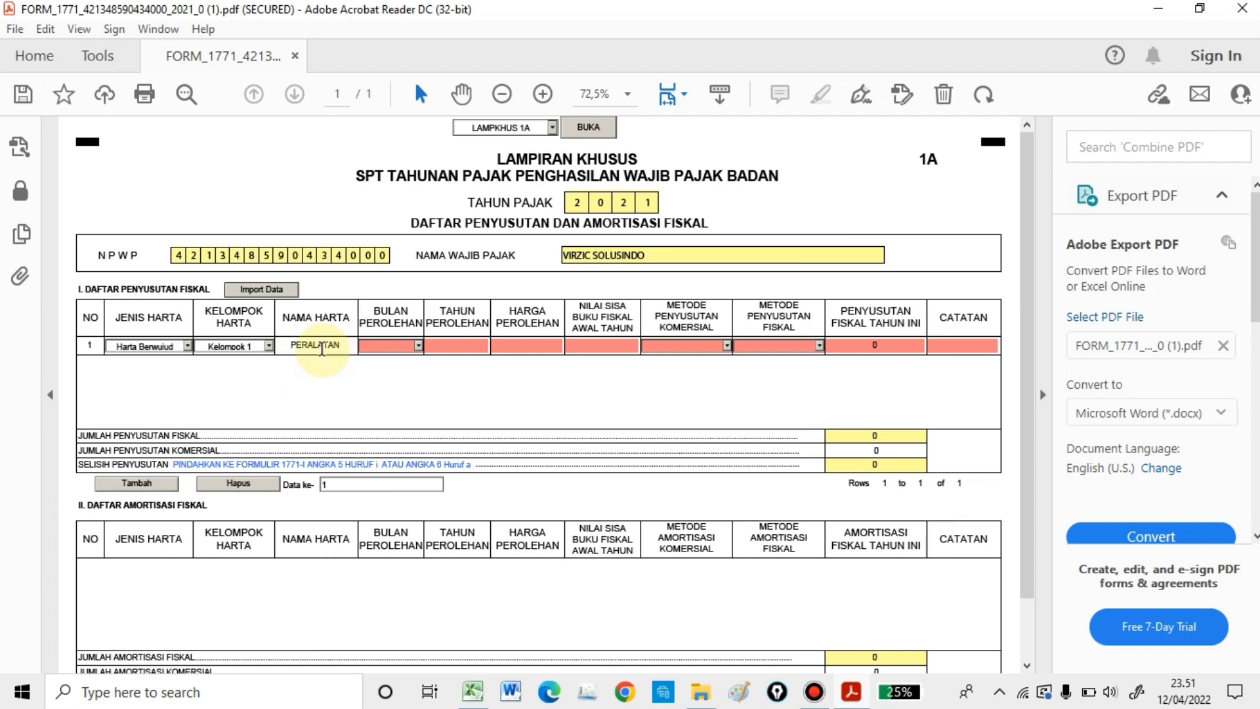
- Enter the PERALATAN row's acquisition month 1, year 2021 and HARGA PEROLEHAN 57000000, checking the price in the asset list workbook
key(Tab)
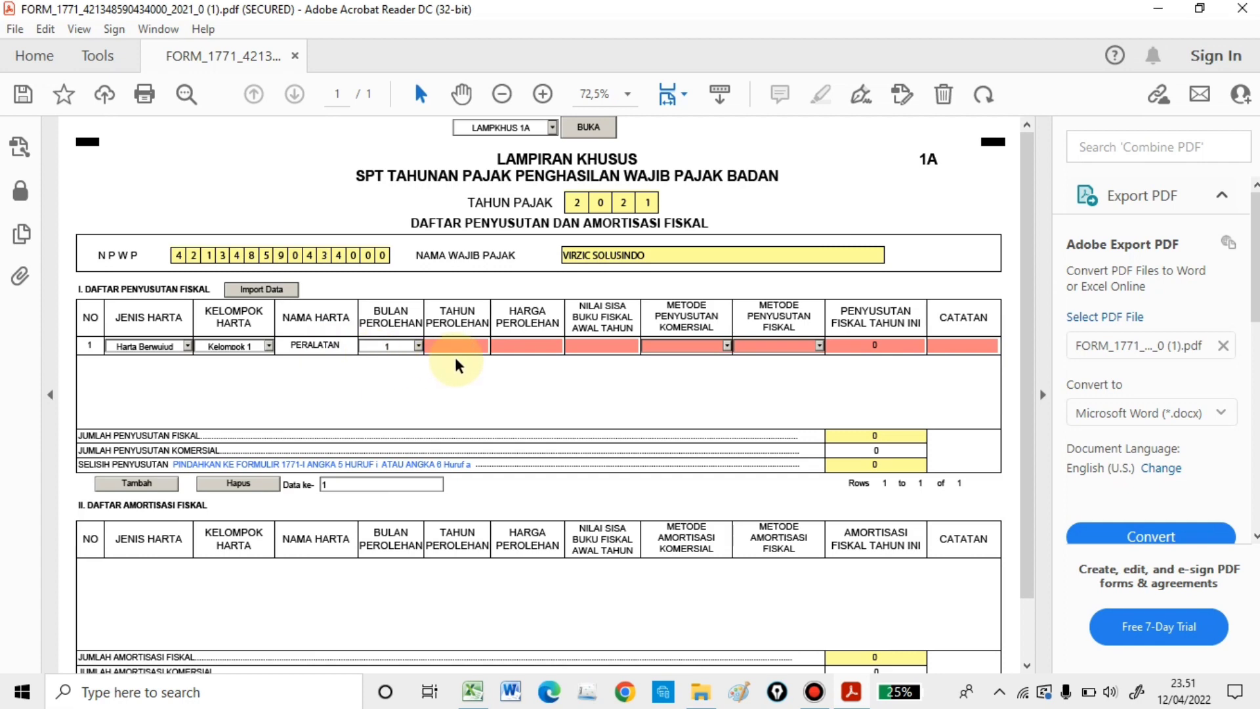
text(2021)
key(Tab)
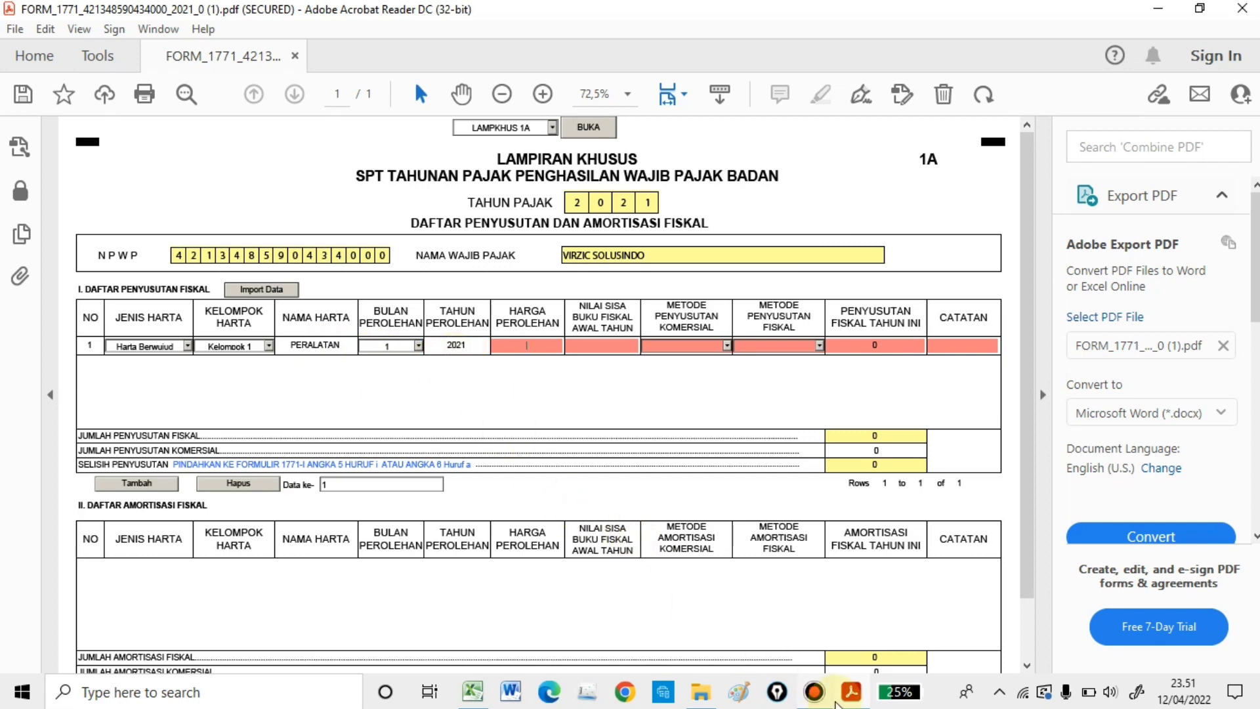
key(alt+Tab)
key(alt+Tab)
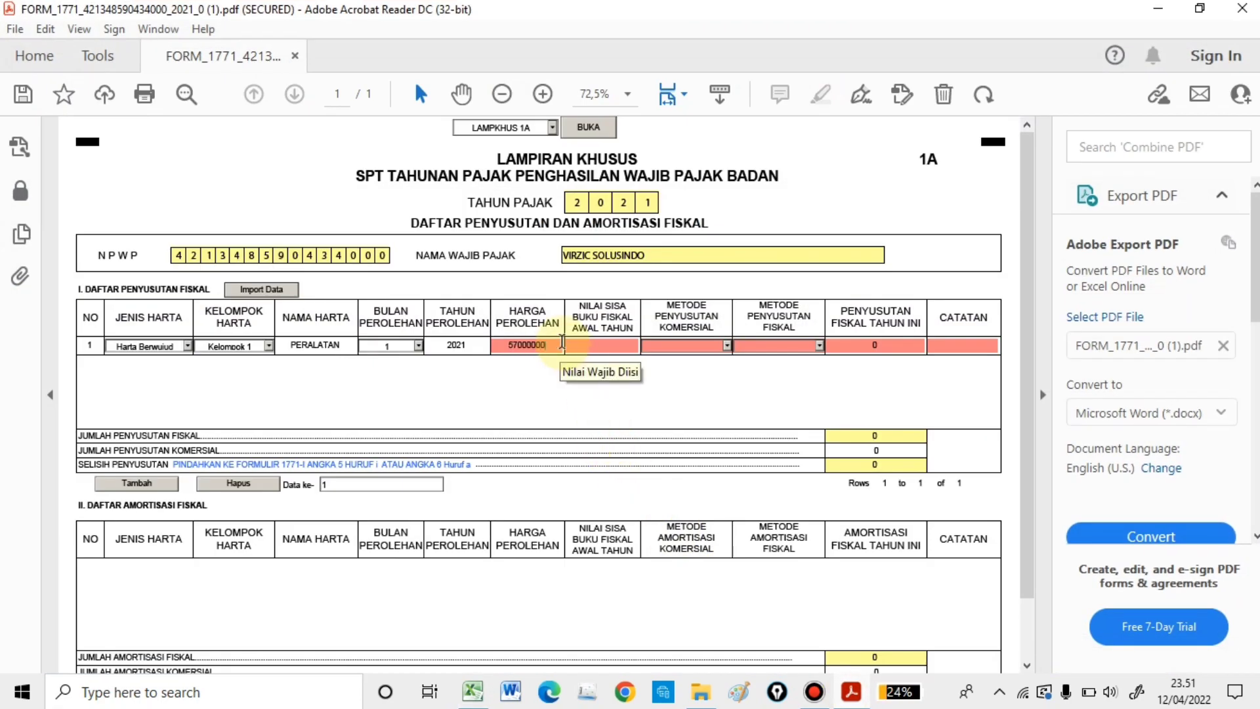
key(Tab)
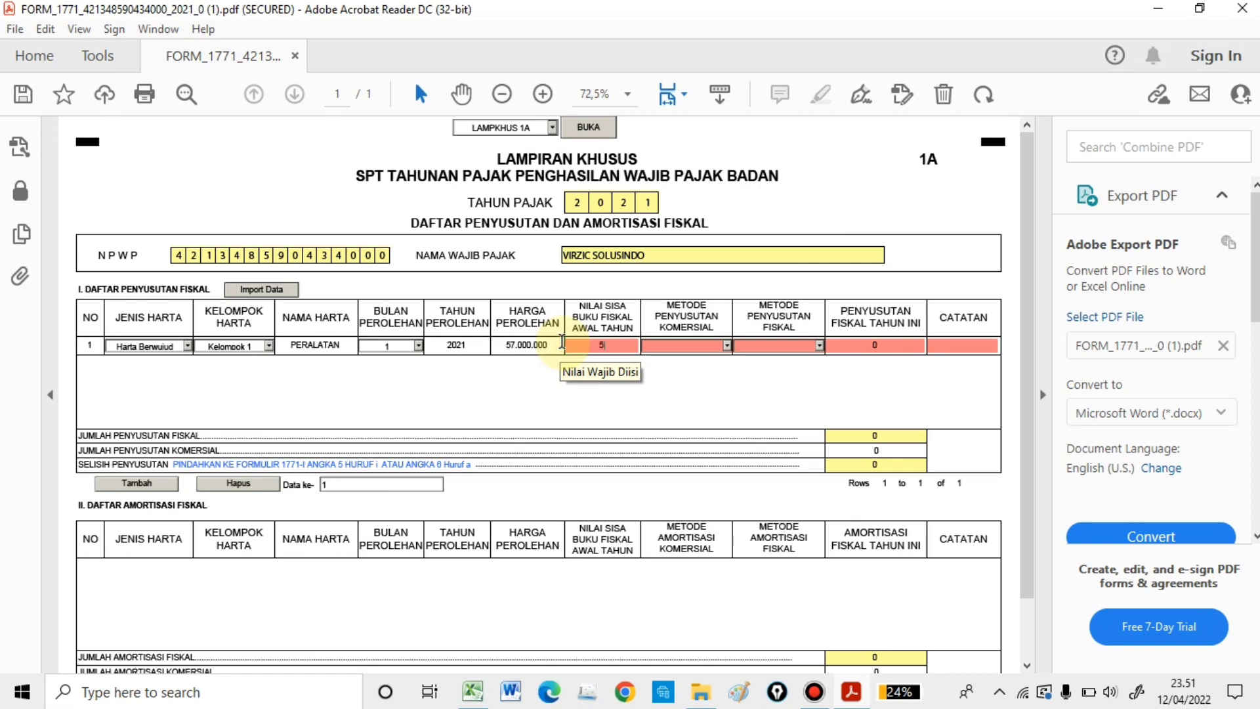